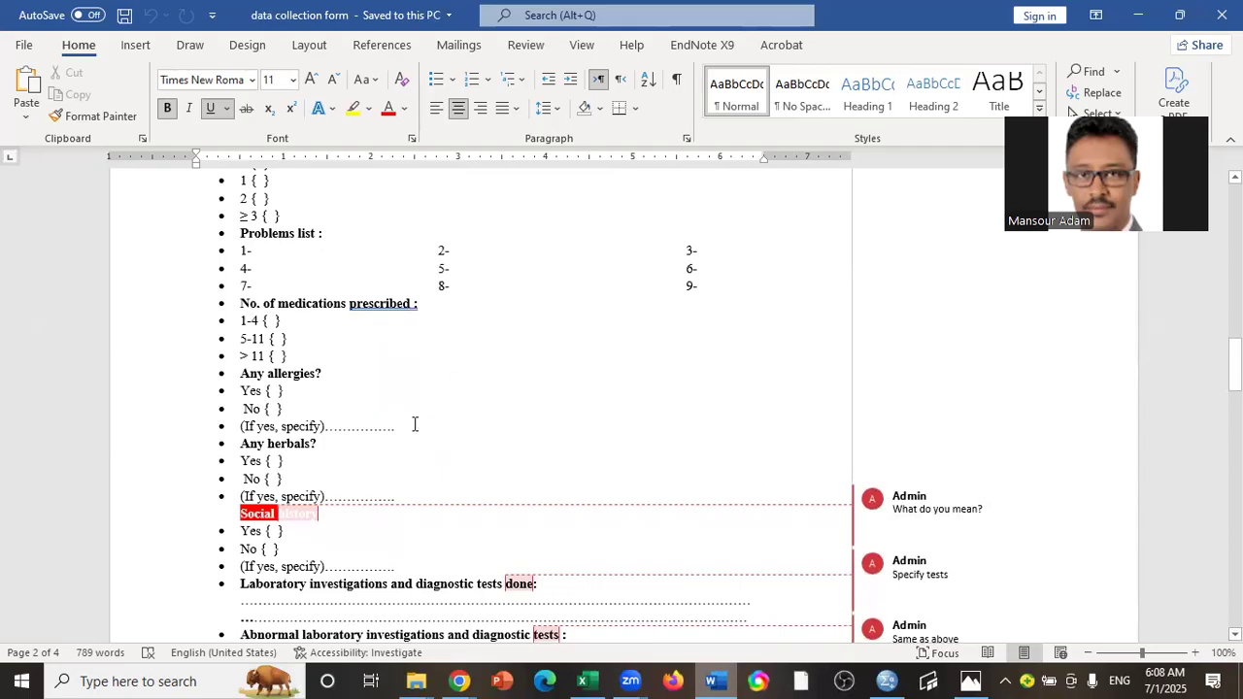
# Review the allergies, herbals, social history and laboratory investigation items of the data collection form, including their reviewer comments.
pyautogui.scroll(-3, 521, 315)
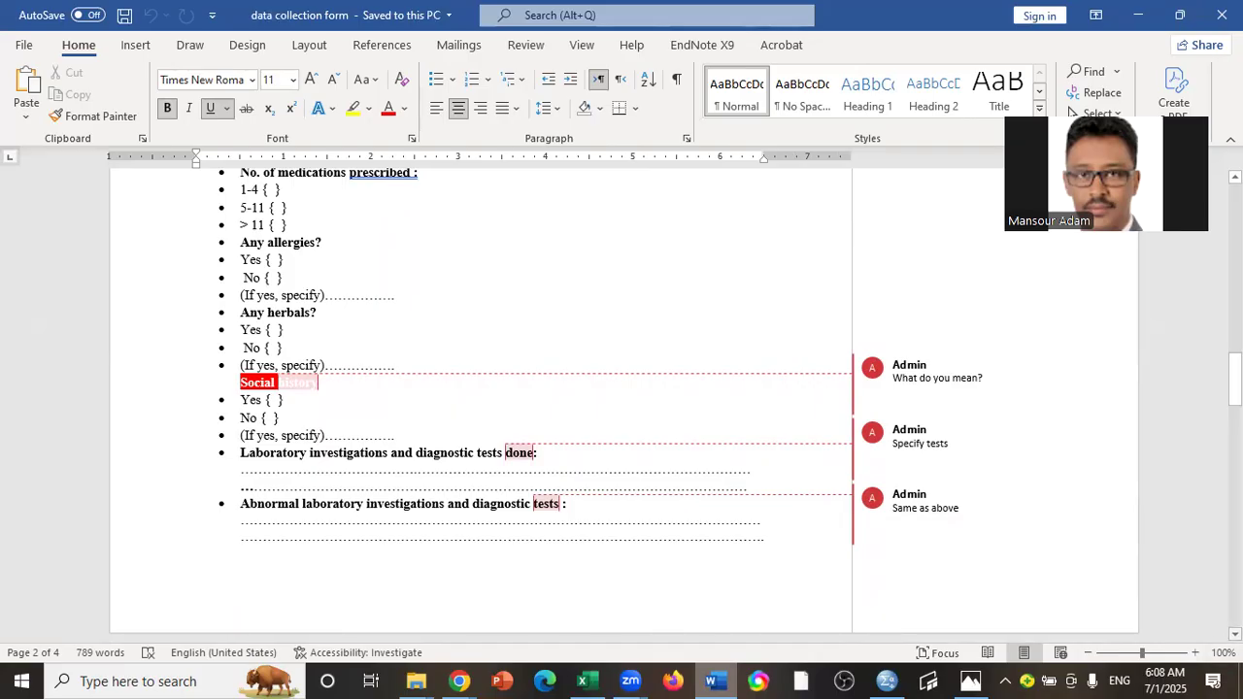
pyautogui.scroll(-2, 622, 403)
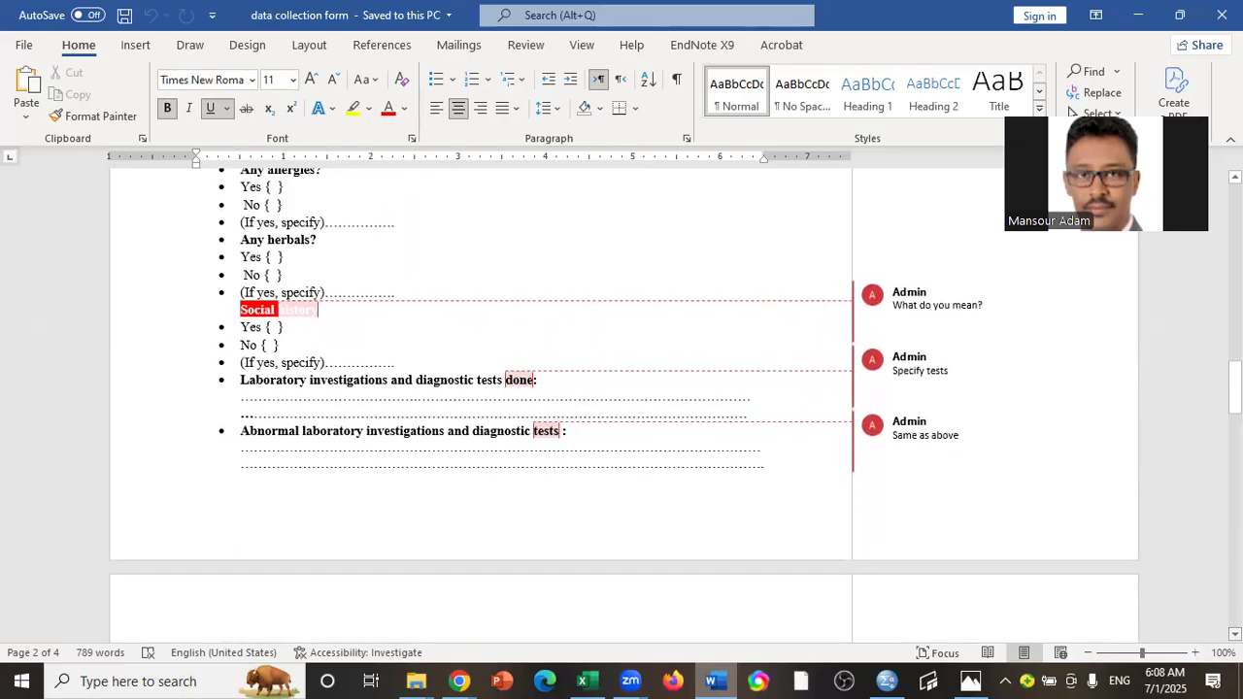
pyautogui.moveTo(1043, 405)
pyautogui.scroll(-1, 1233, 389)
pyautogui.scroll(-3, 622, 404)
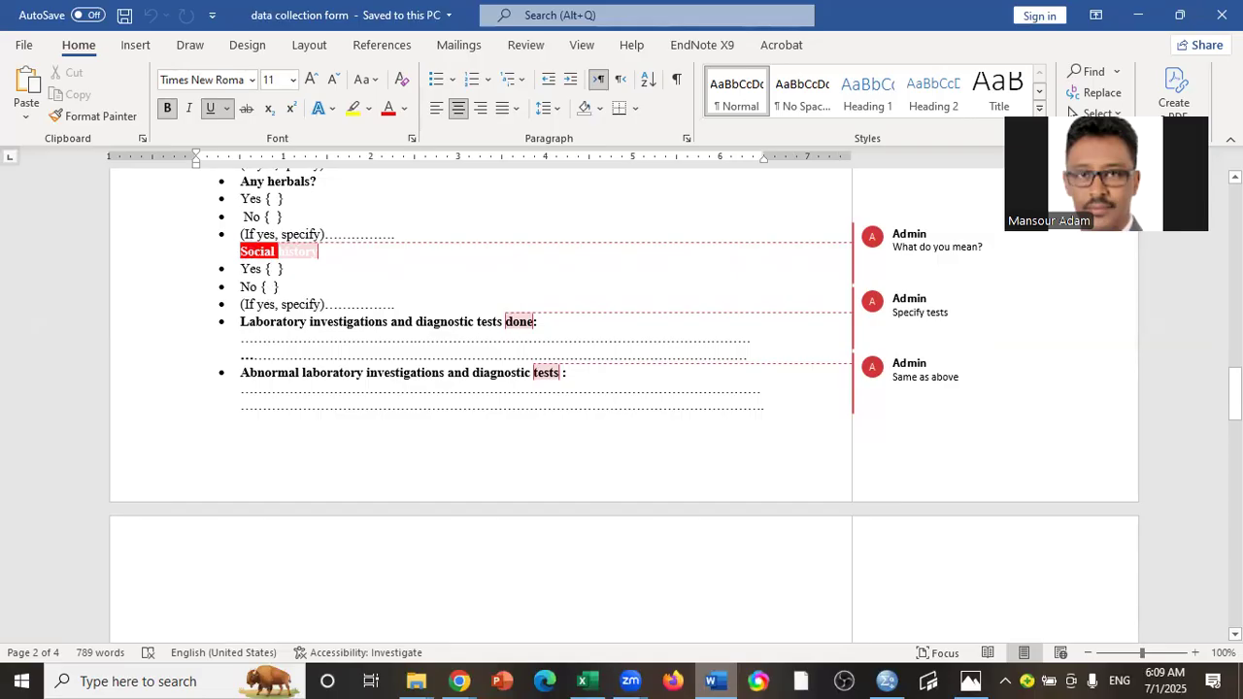
# Examine the Medication history table and its columns, from drug and dosage form through to prescribed/non prescribed.
pyautogui.scroll(-3, 750, 325)
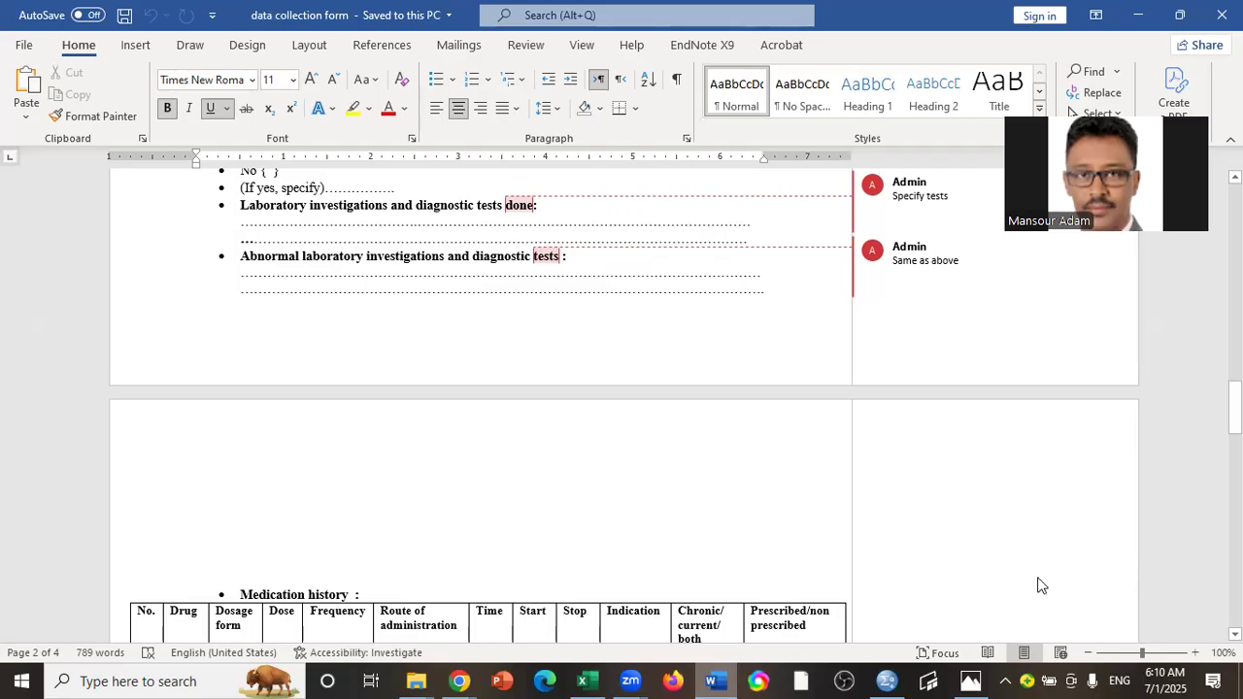
pyautogui.scroll(-1, 622, 405)
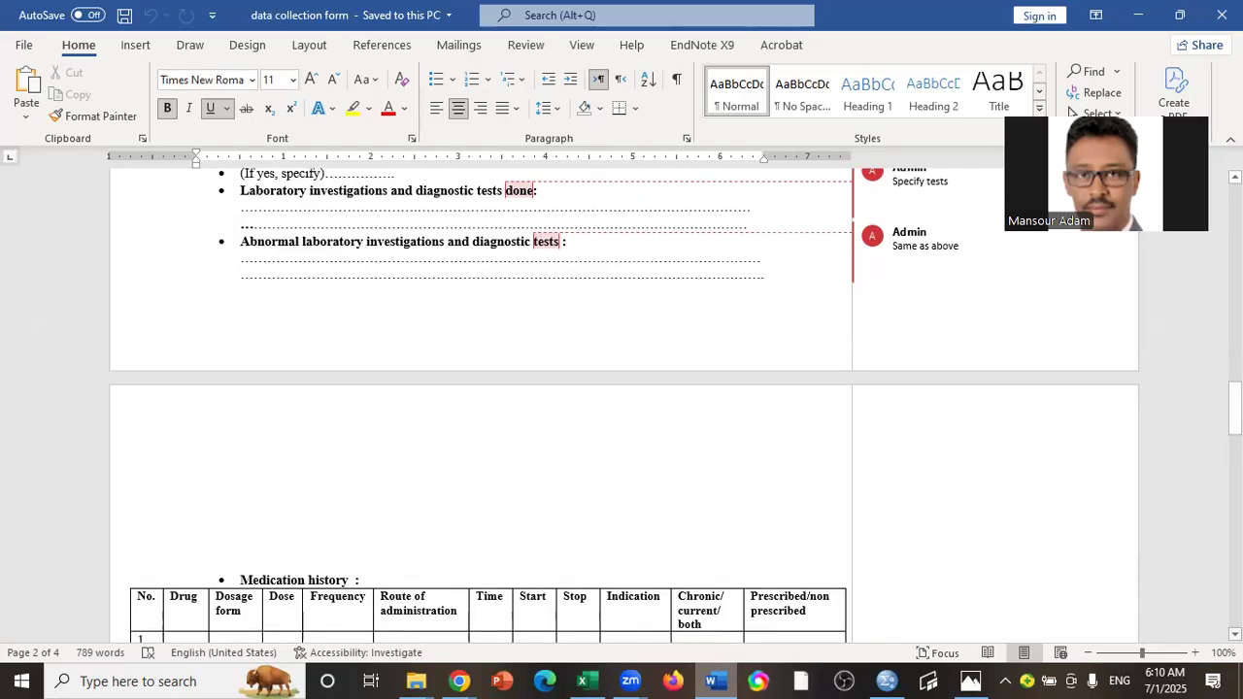
pyautogui.scroll(-3, 622, 405)
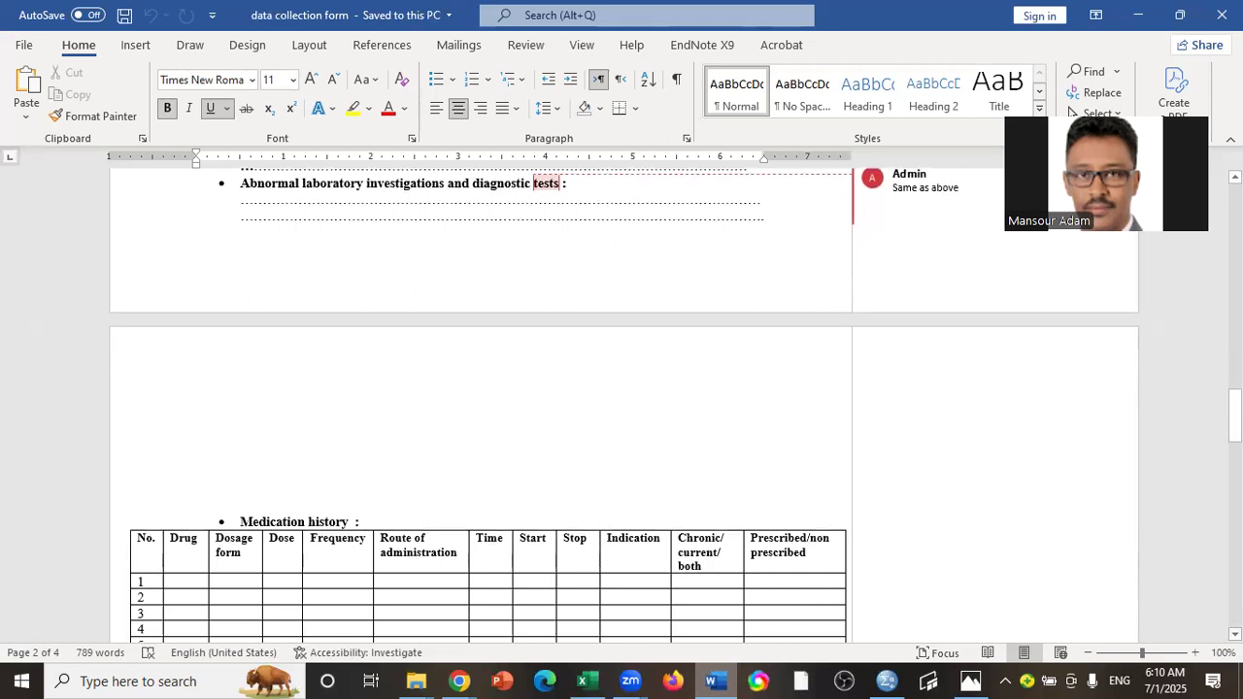
pyautogui.scroll(-5, 622, 405)
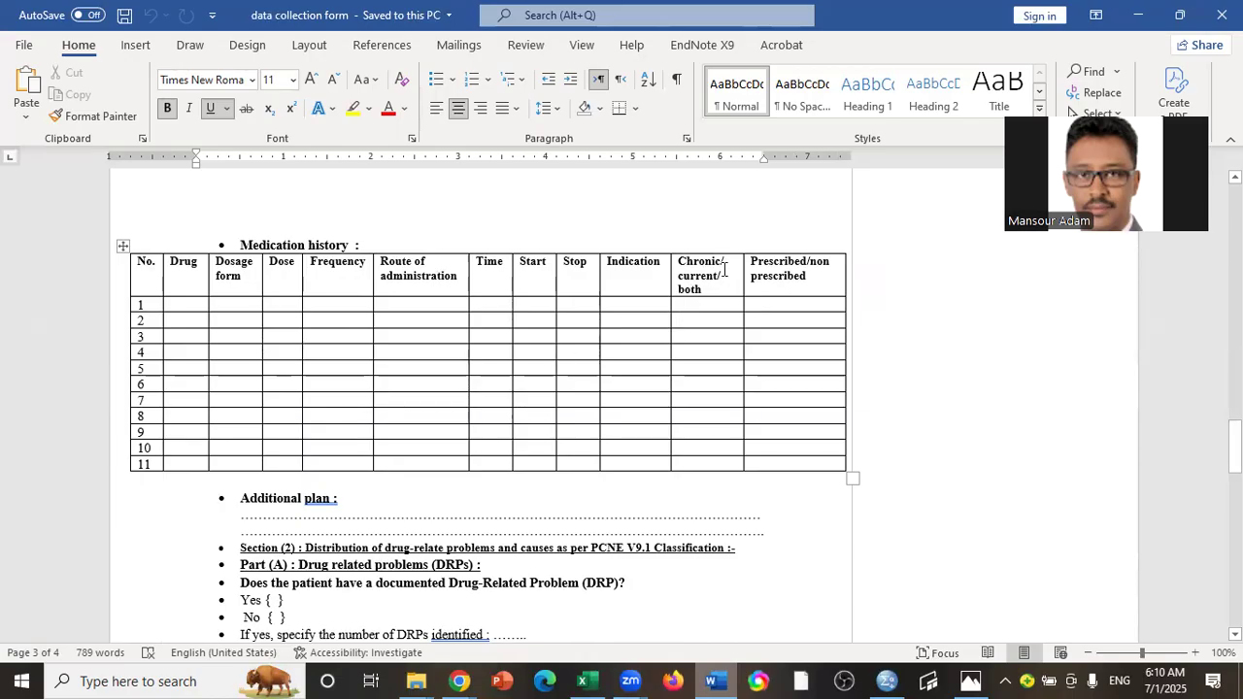
pyautogui.click(788, 304)
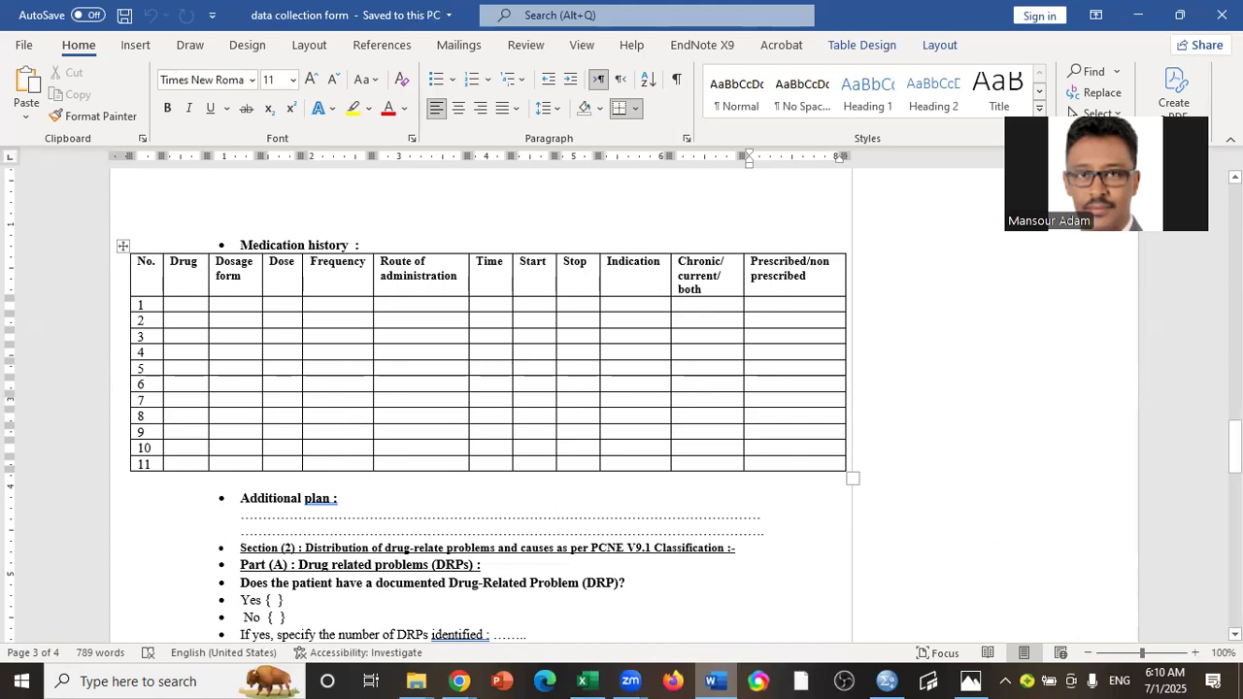
# Read through Section (2) with the PCNE V9.1 tables of drug related problems and their causes down to the end of the form.
pyautogui.scroll(-5, 605, 394)
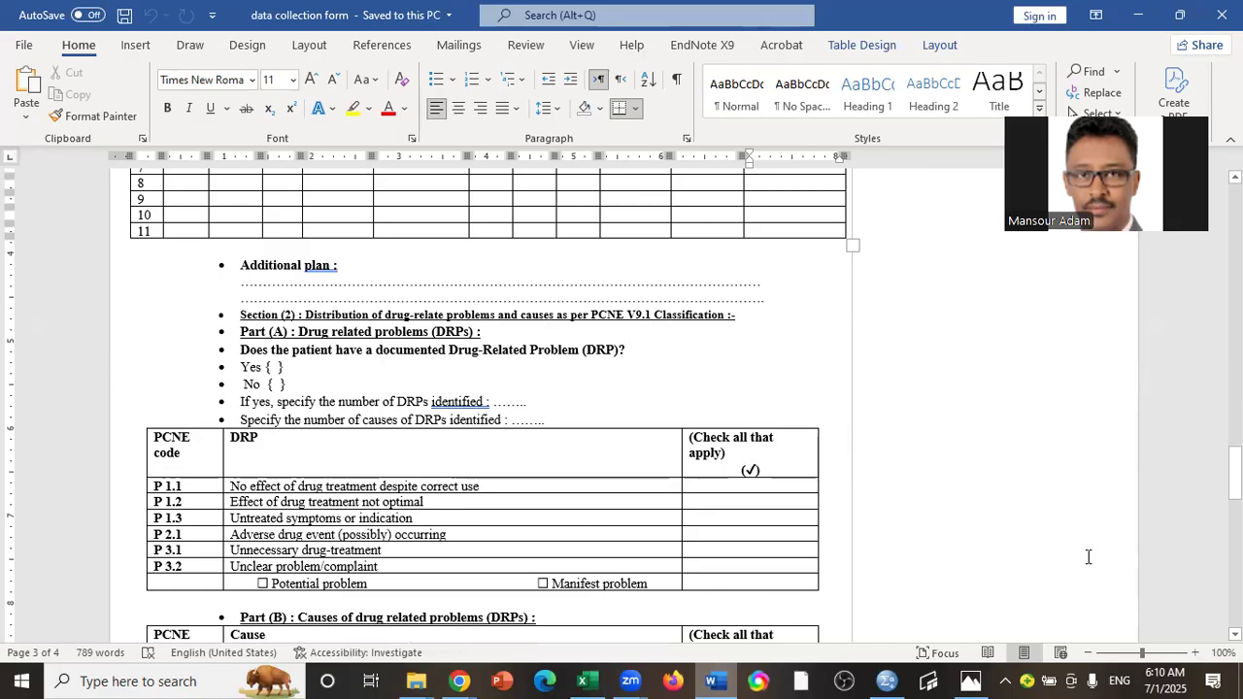
pyautogui.scroll(-3, 622, 405)
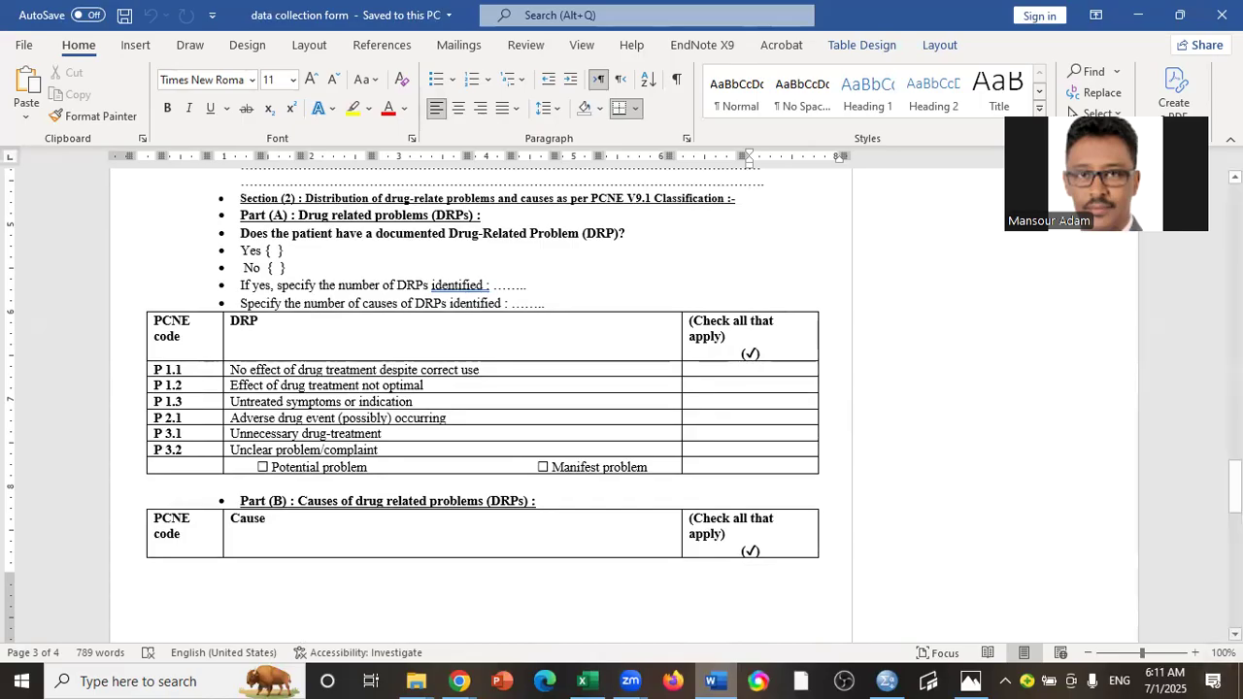
pyautogui.scroll(-5, 1113, 566)
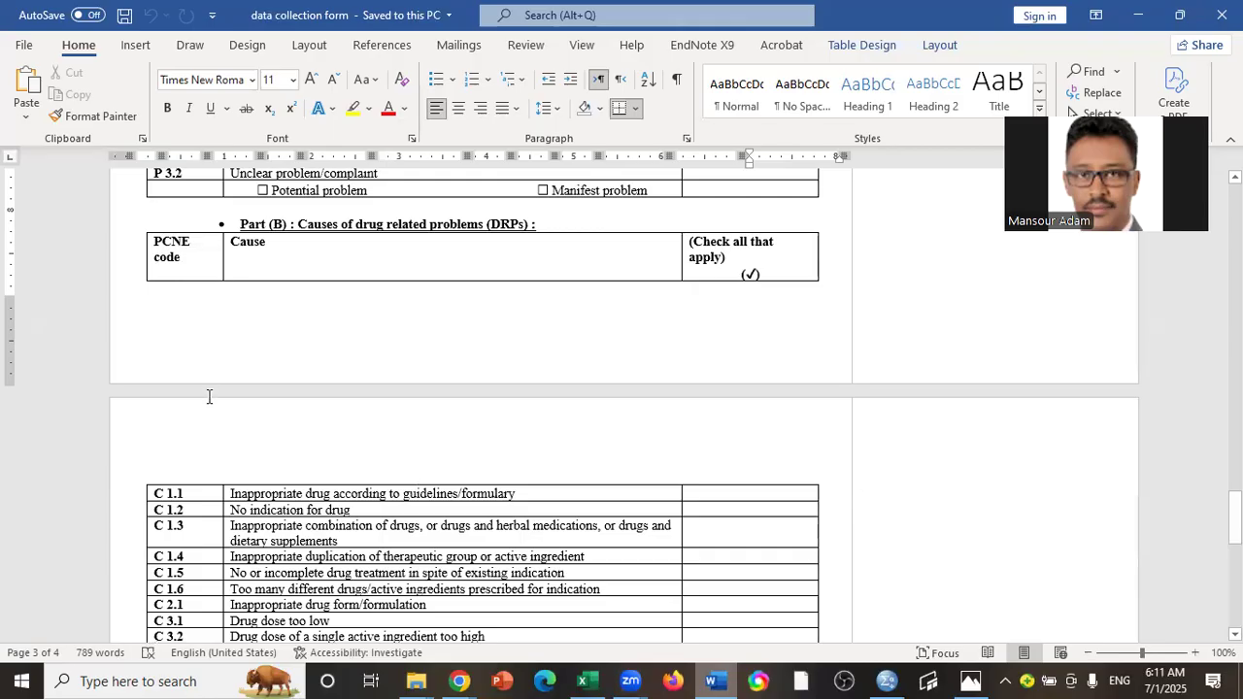
pyautogui.click(197, 491)
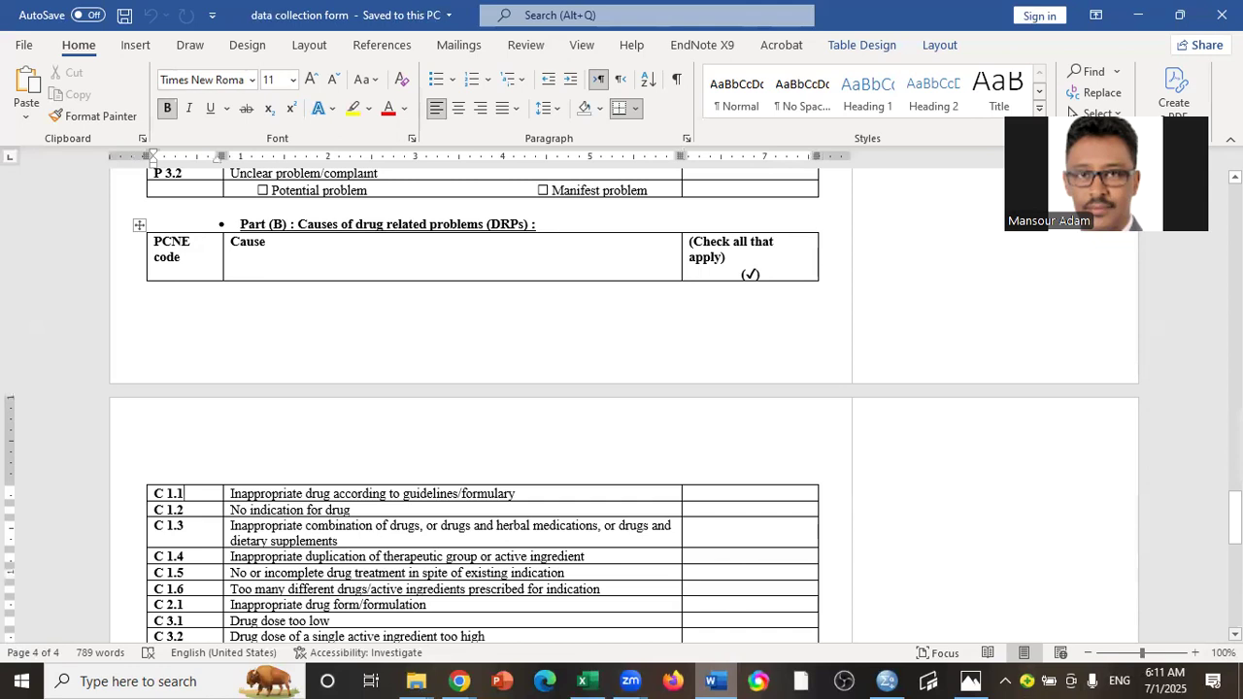
pyautogui.scroll(-5, 483, 405)
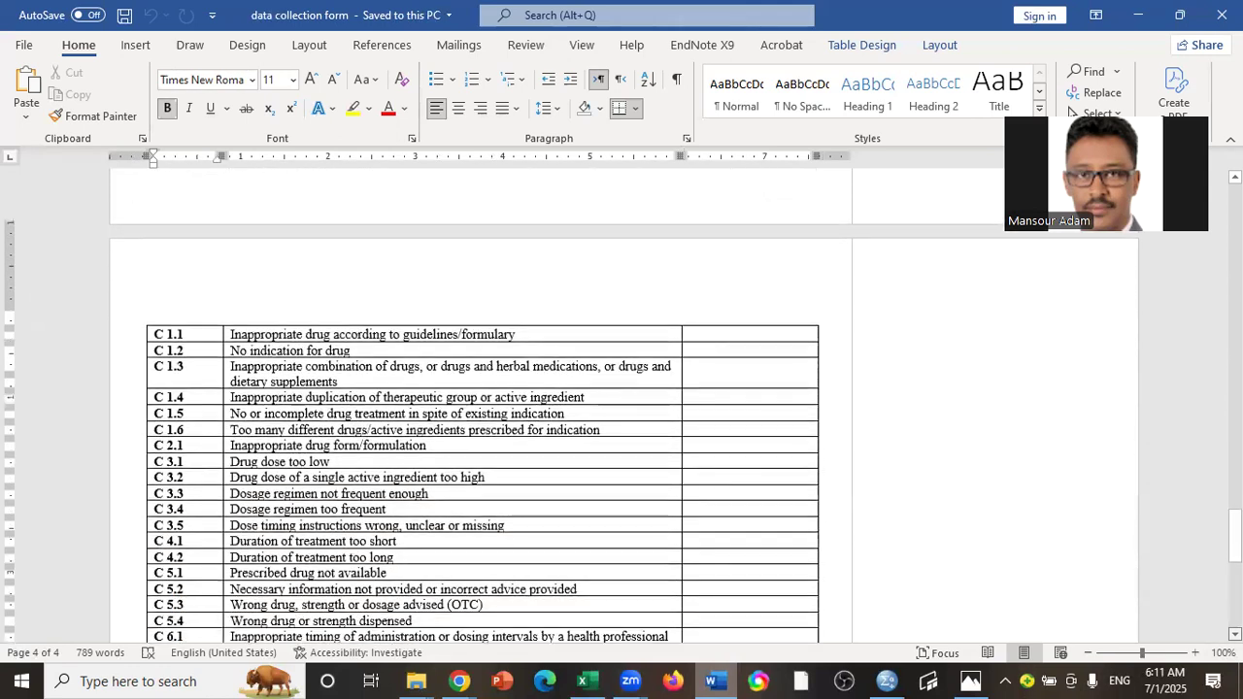
pyautogui.scroll(-10, 483, 404)
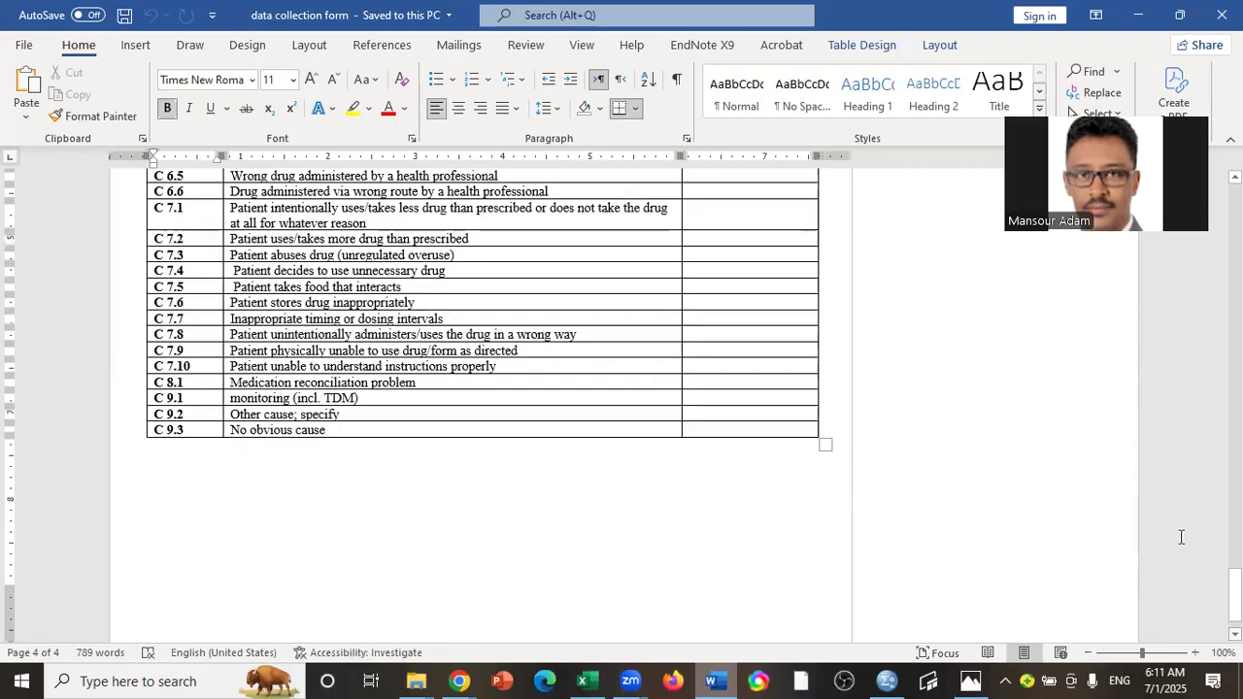
# Return to the beginning of the form and review the title and the patient's sociodemographic data in Part (A).
pyautogui.moveTo(1236, 595); pyautogui.dragTo(1236, 204)
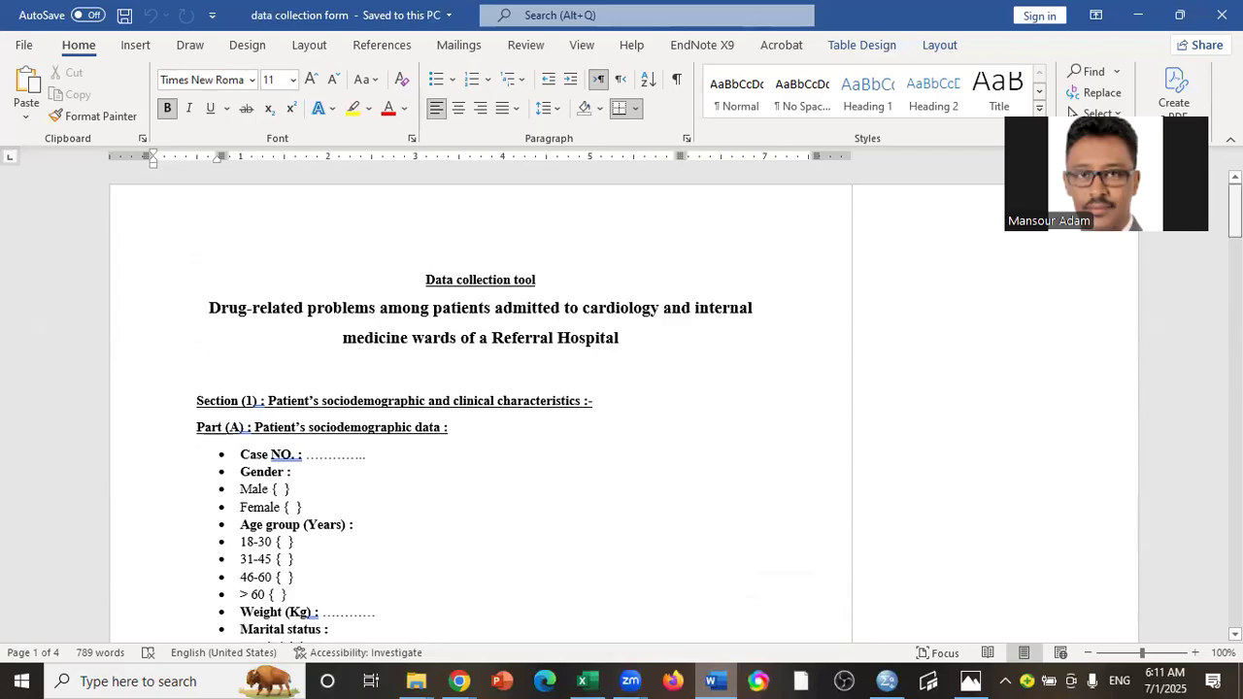
pyautogui.scroll(-2, 481, 408)
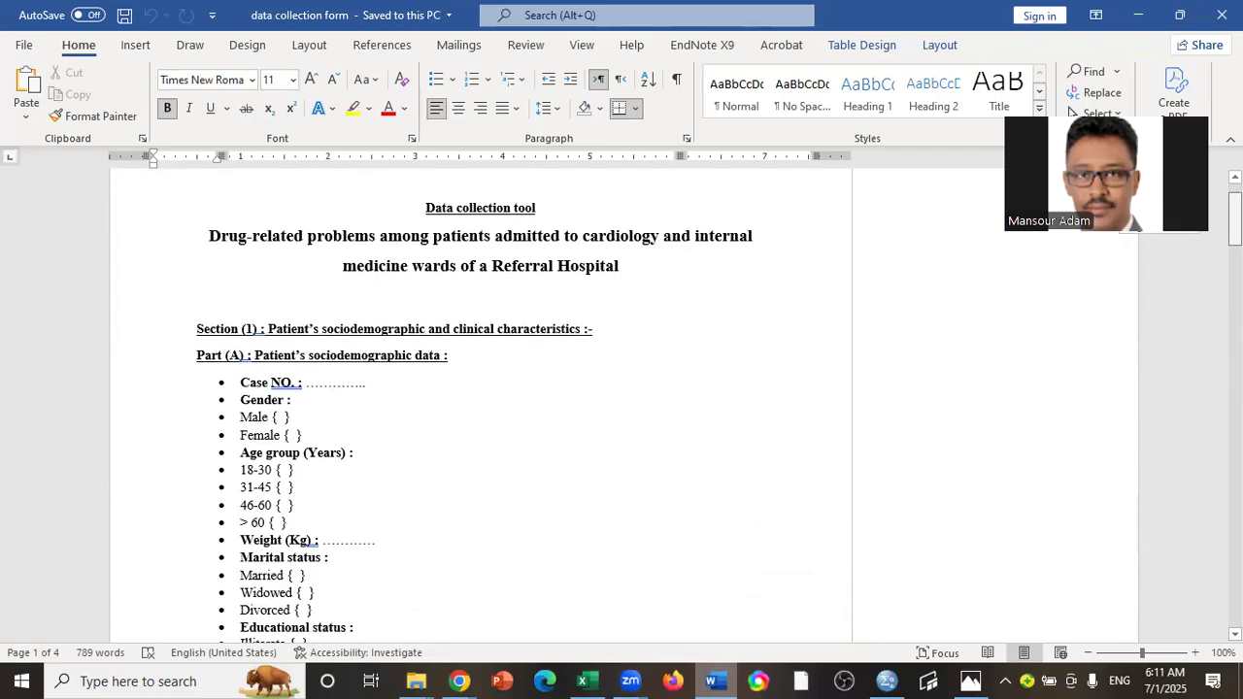
pyautogui.scroll(-2, 481, 408)
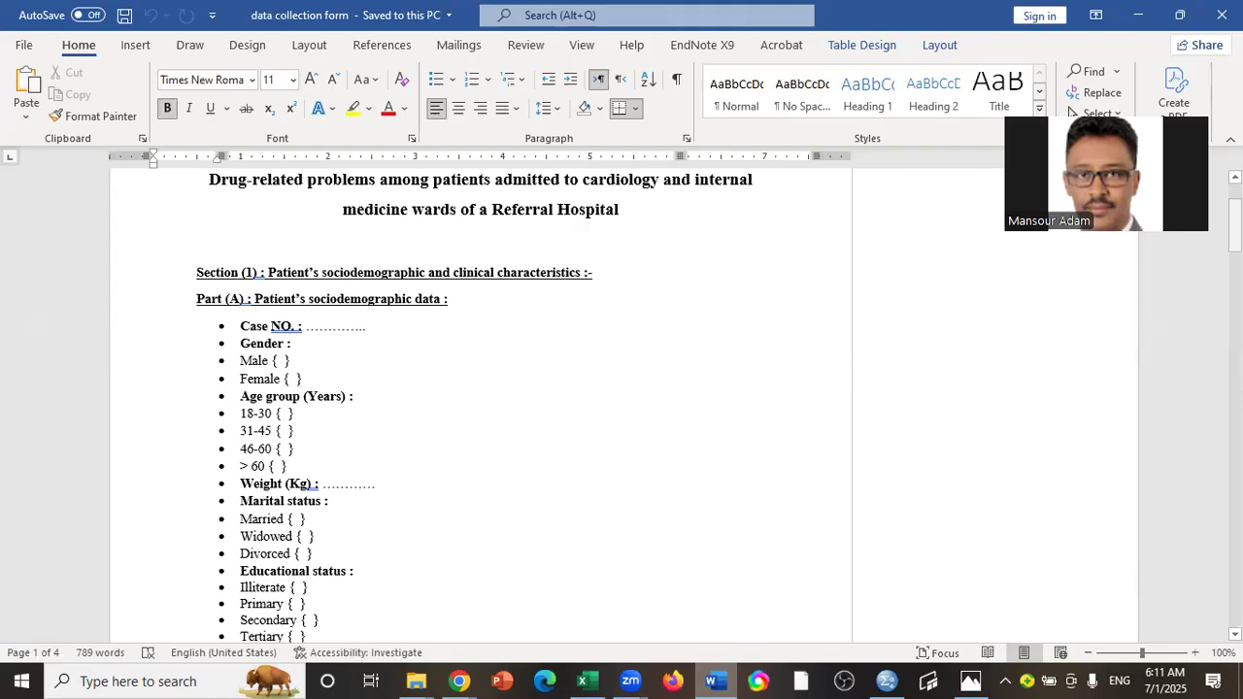
pyautogui.moveTo(1235, 222); pyautogui.dragTo(1235, 221)
pyautogui.moveTo(1234, 222); pyautogui.dragTo(1234, 221)
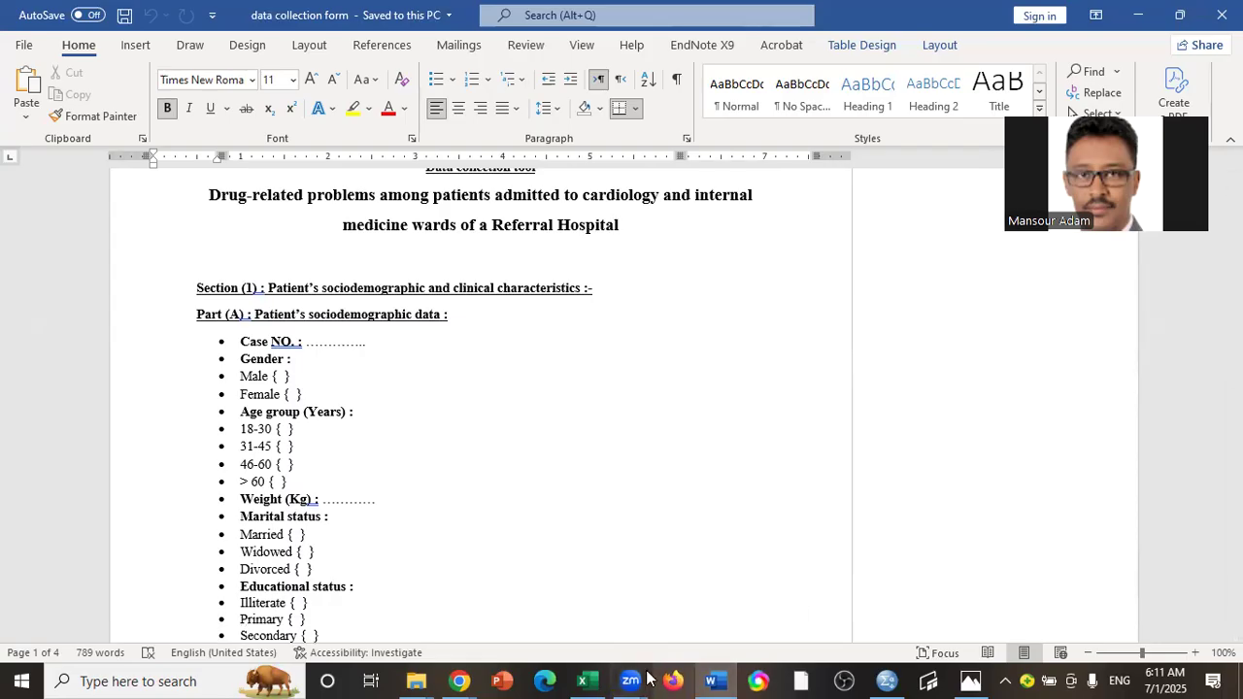
# Switch to the Data collection sheet workbook in Excel and examine the caseno and MRN columns of the CODING sheet.
pyautogui.click(589, 680)
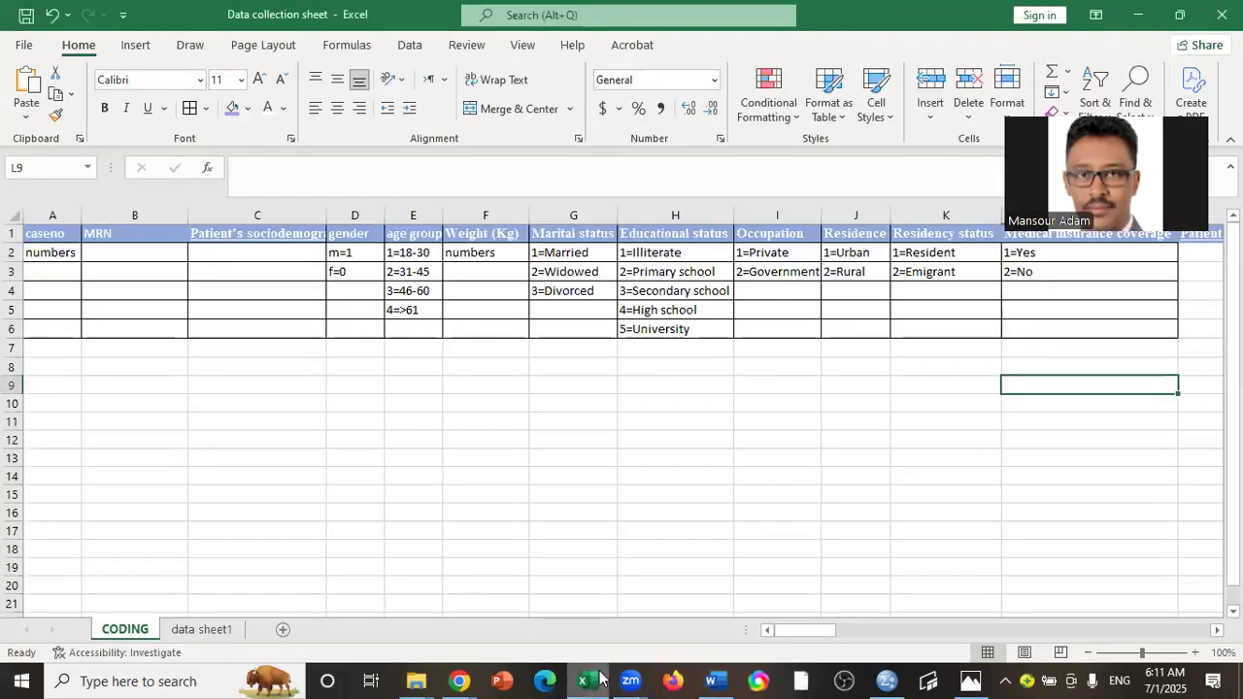
pyautogui.click(812, 634)
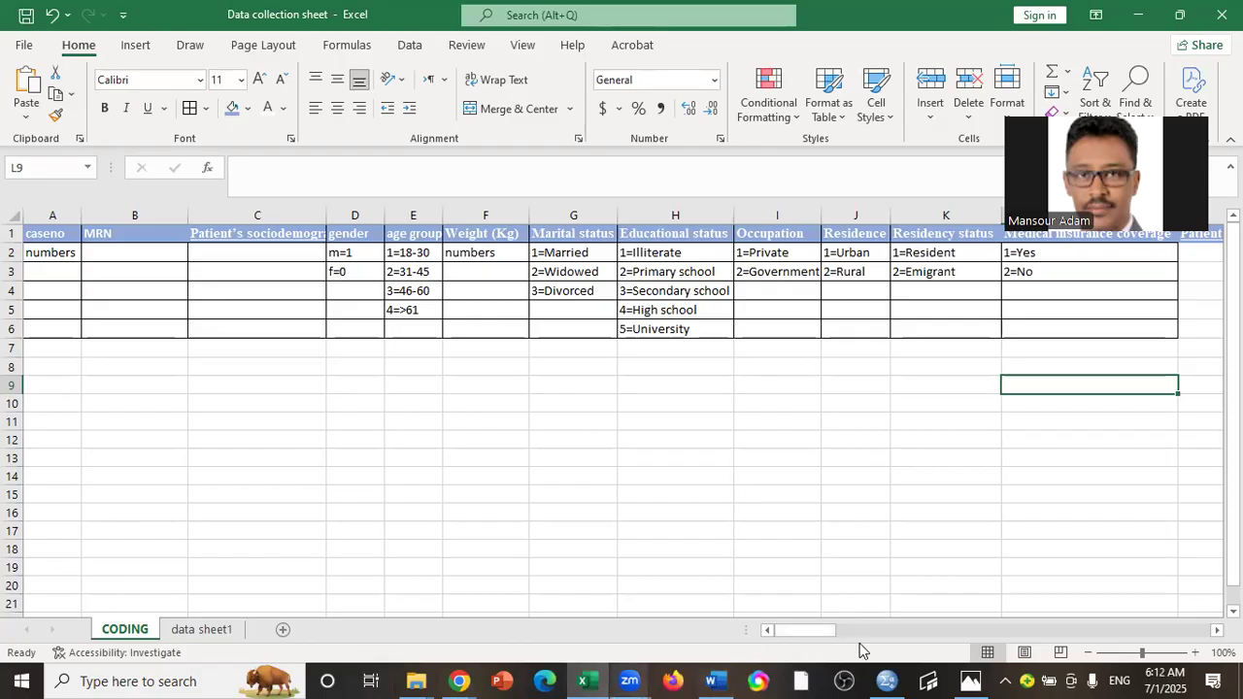
pyautogui.click(54, 254)
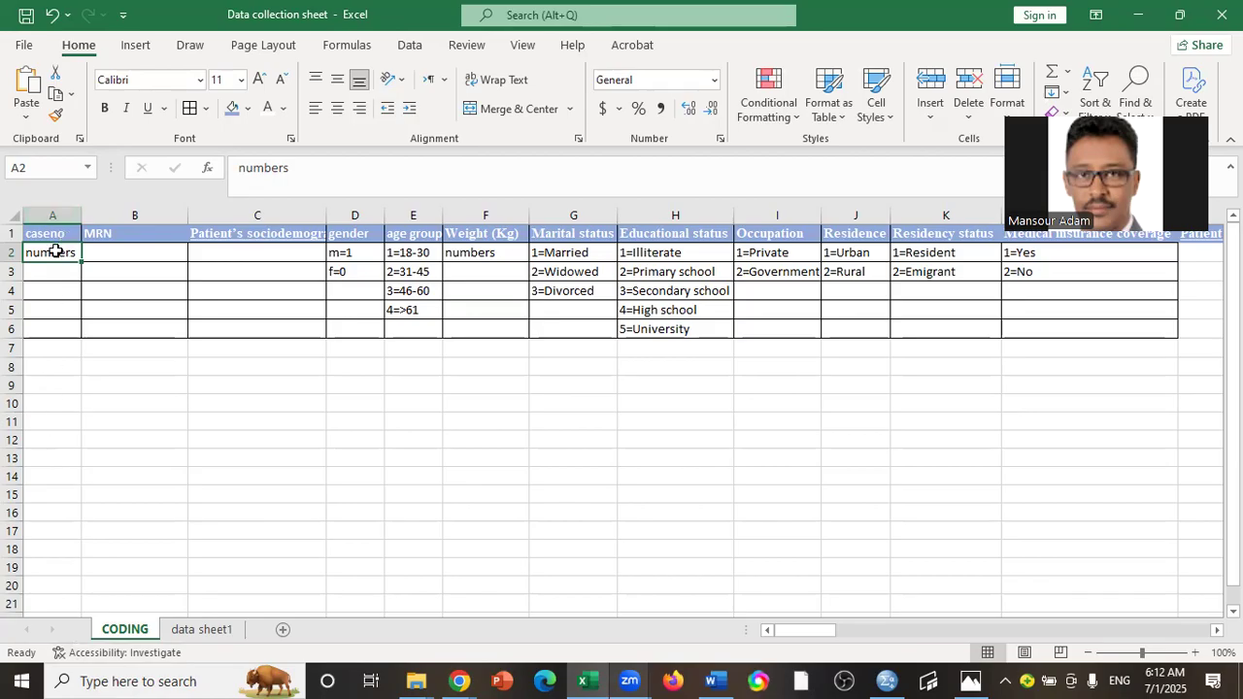
pyautogui.doubleClick(140, 234)
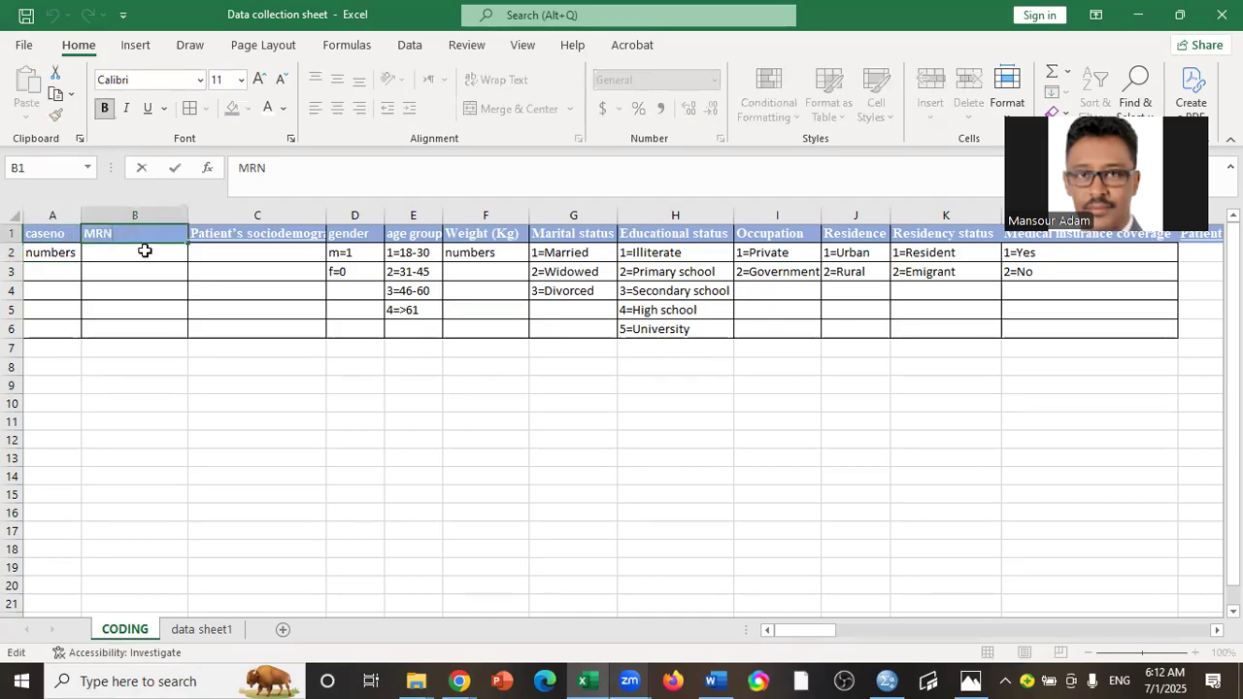
pyautogui.click(145, 252)
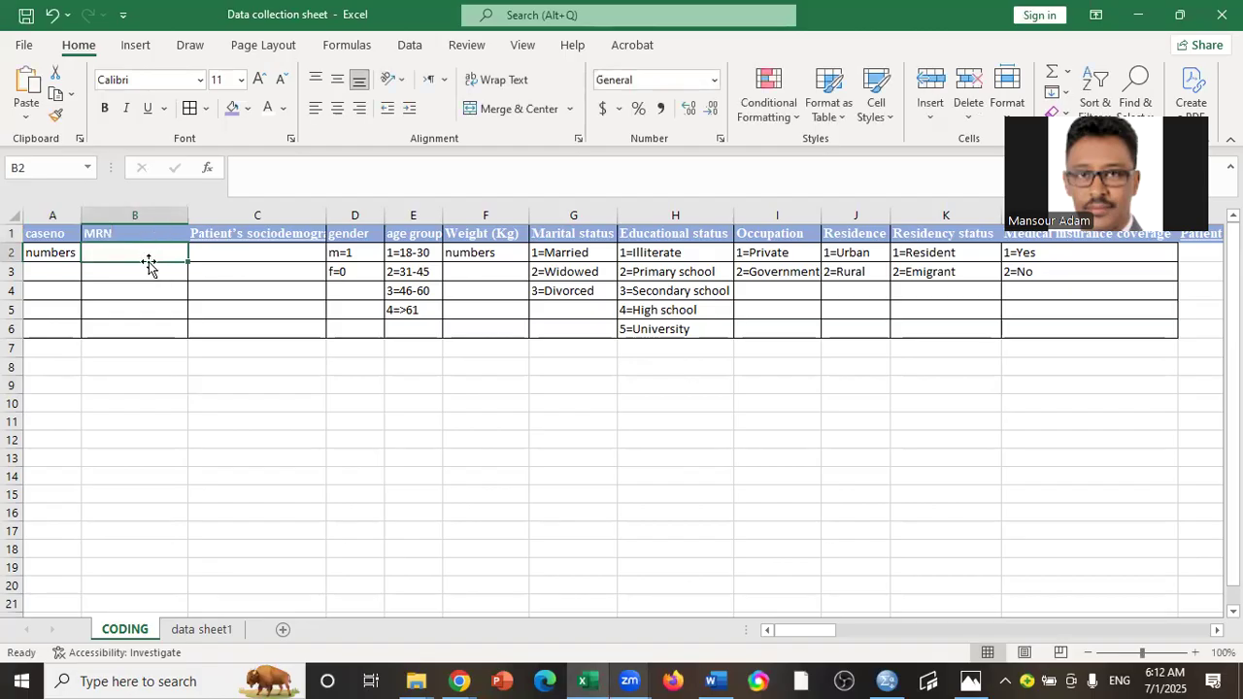
pyautogui.click(149, 269)
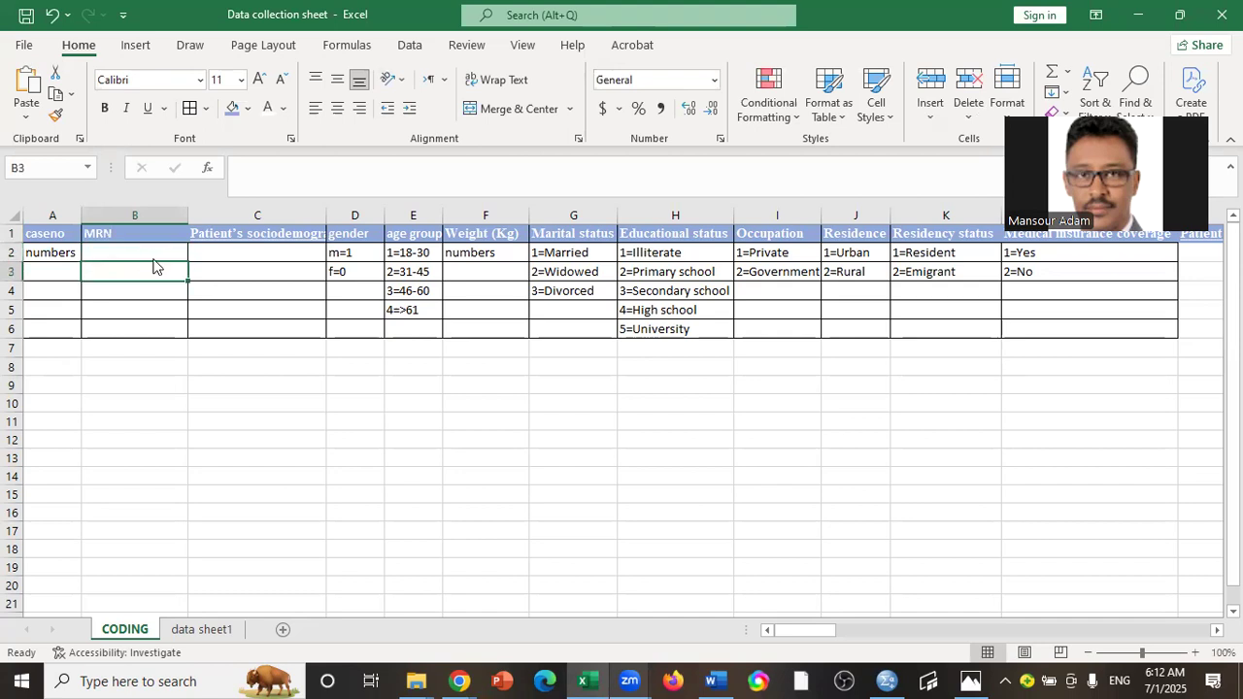
pyautogui.click(58, 252)
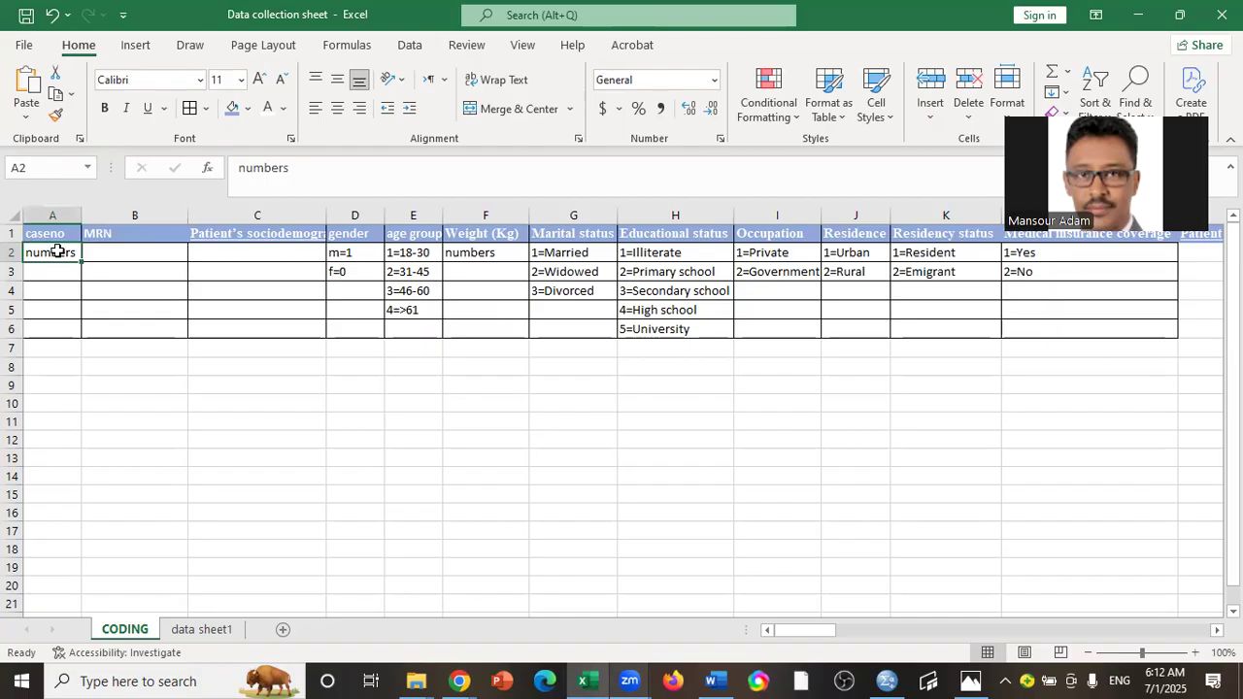
pyautogui.click(153, 260)
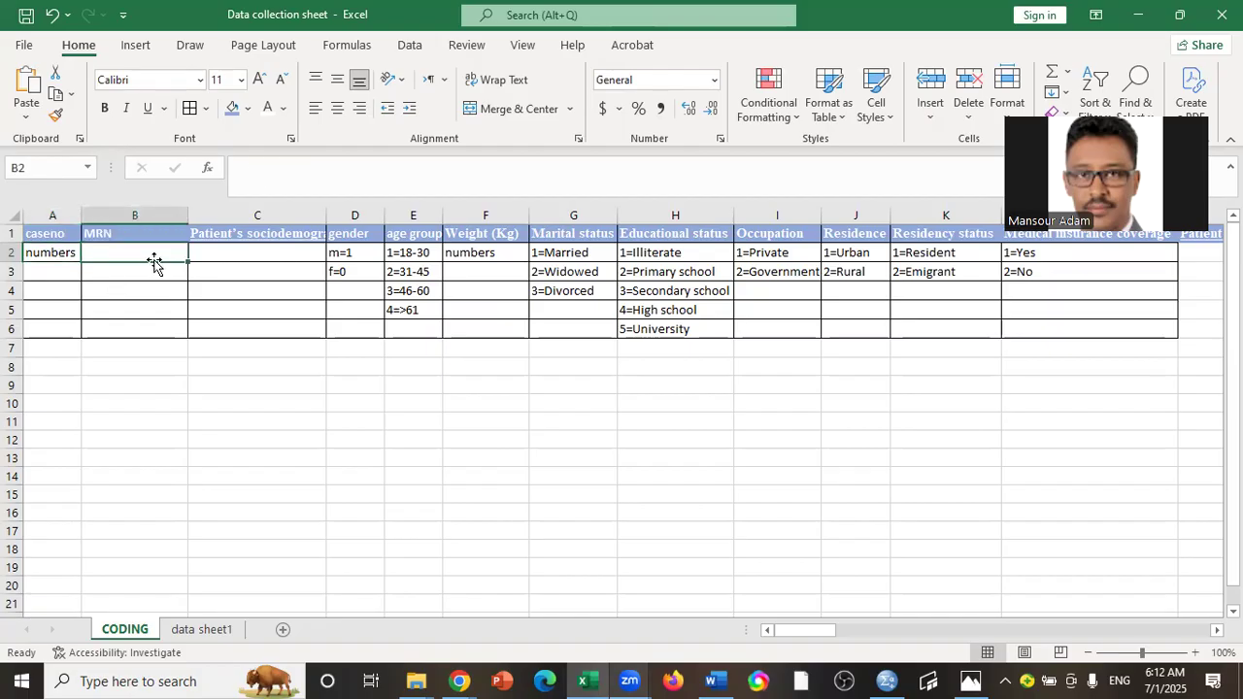
pyautogui.click(244, 258)
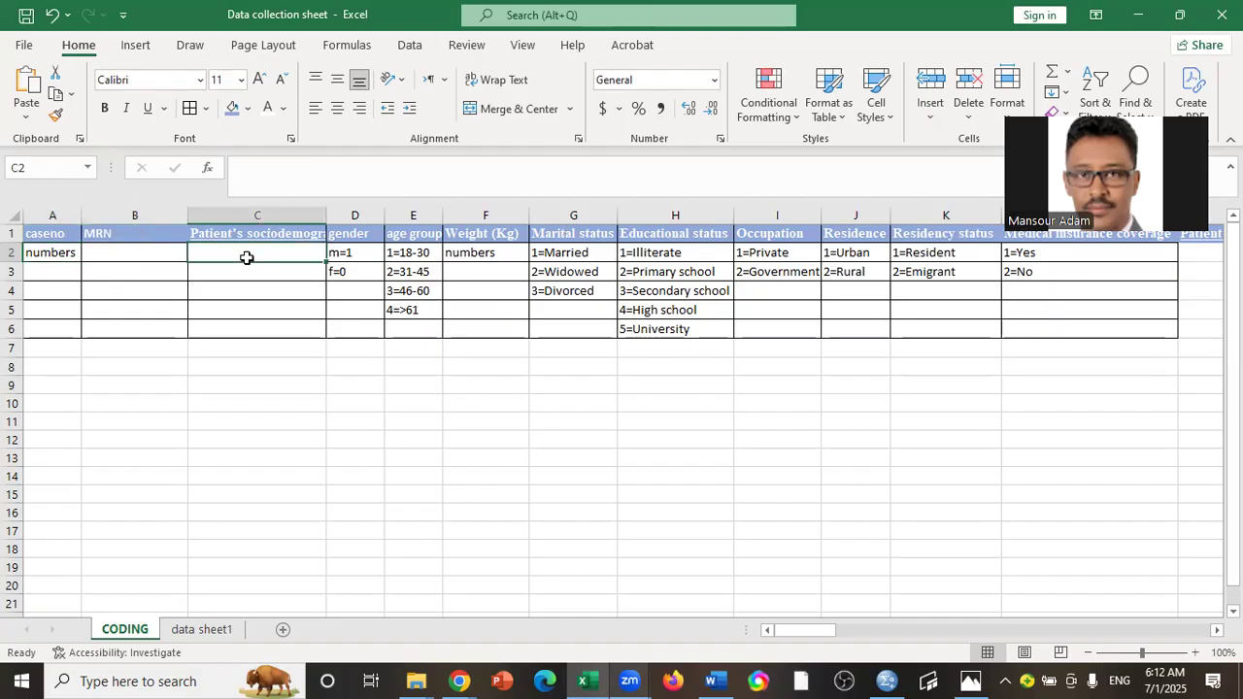
pyautogui.click(161, 257)
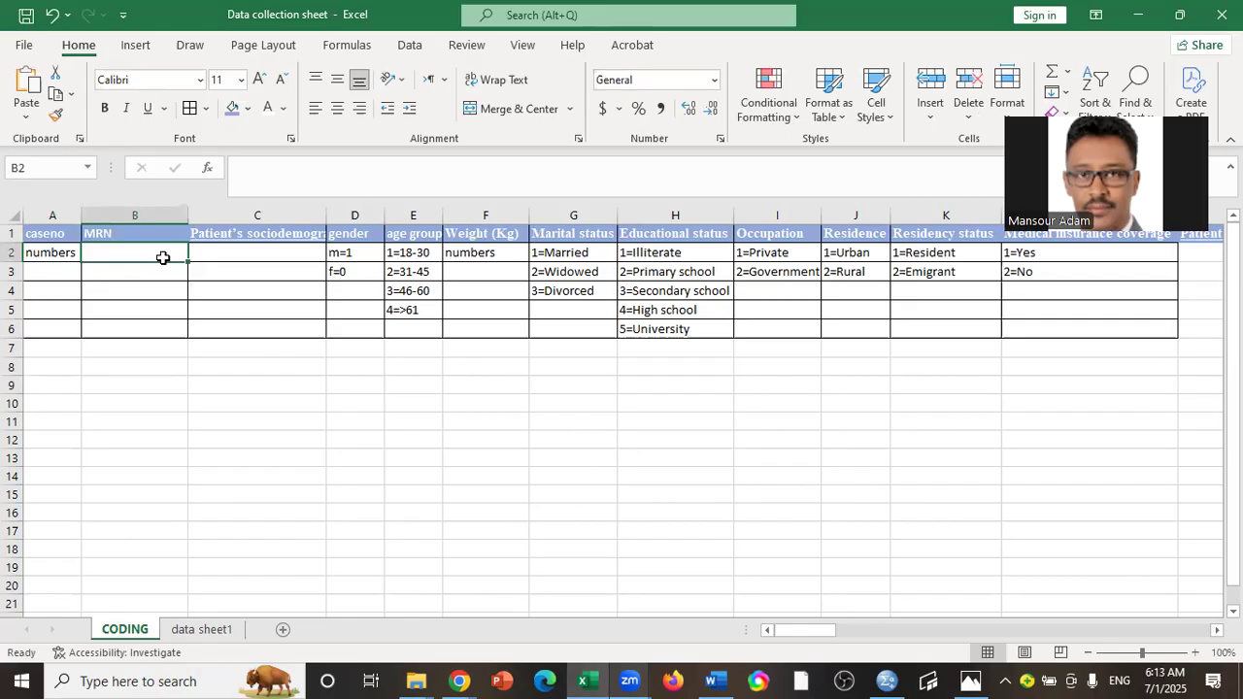
# Inspect the gender column on the CODING sheet and its codes for male and female.
pyautogui.press('Tab')
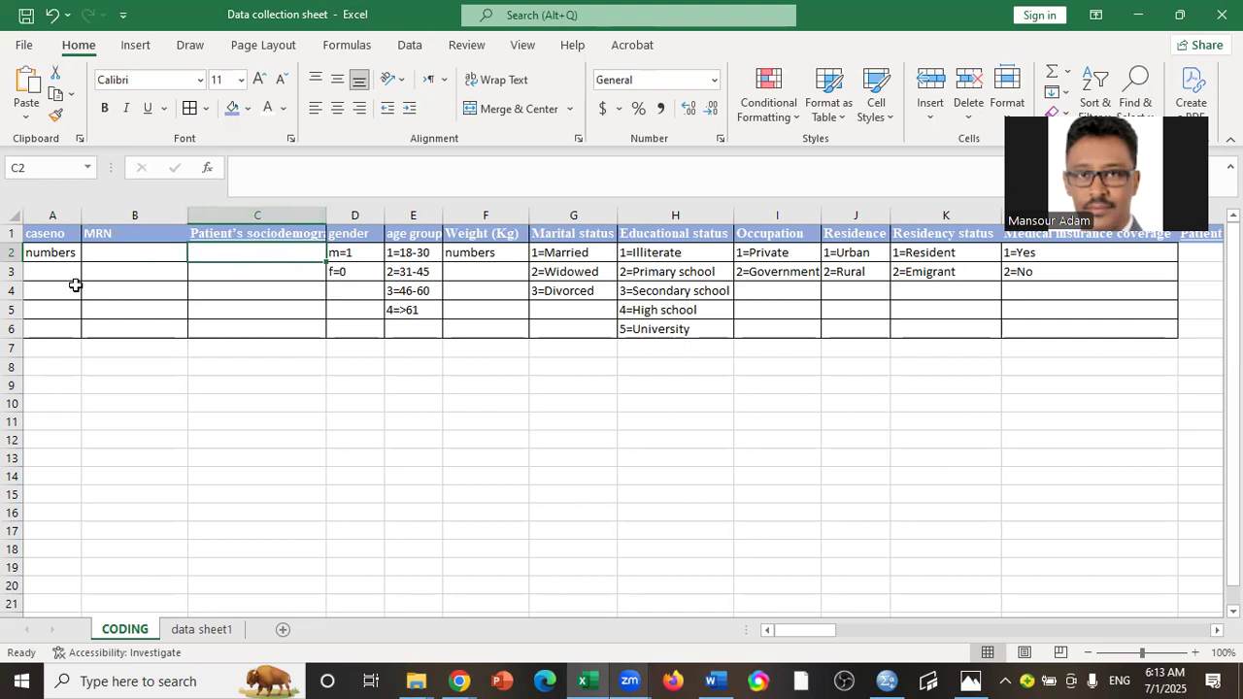
pyautogui.press('Tab')
pyautogui.press('Up')
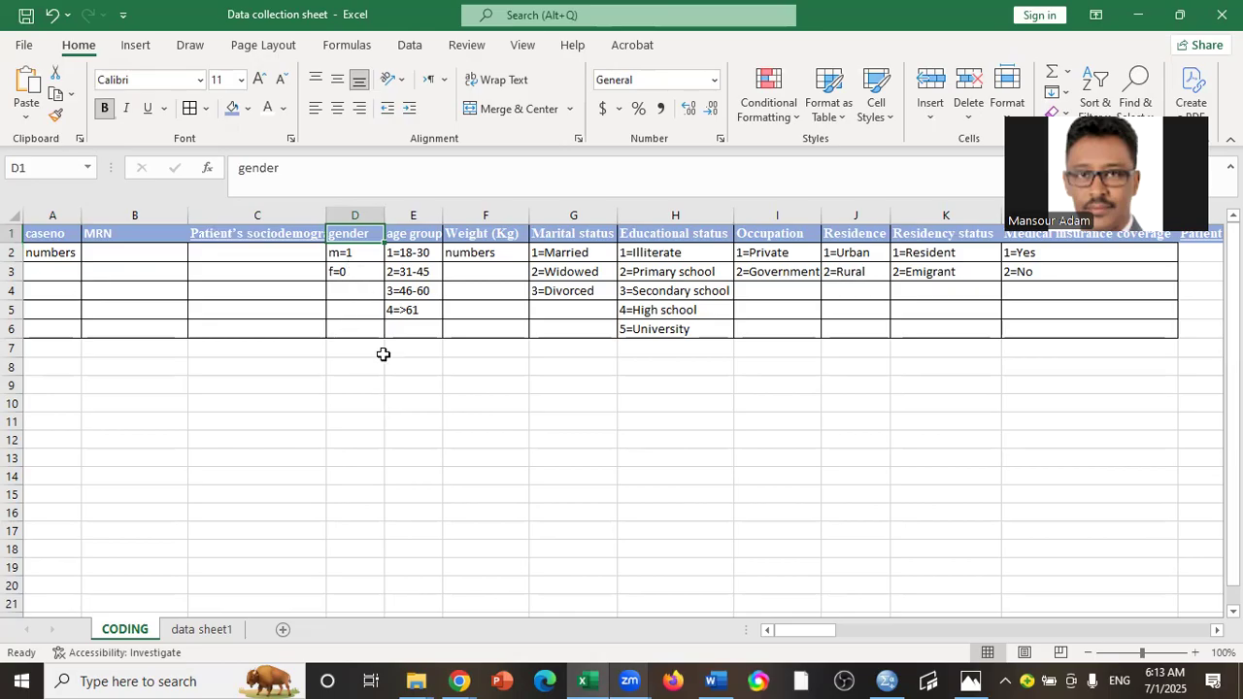
pyautogui.click(351, 269)
pyautogui.click(351, 254)
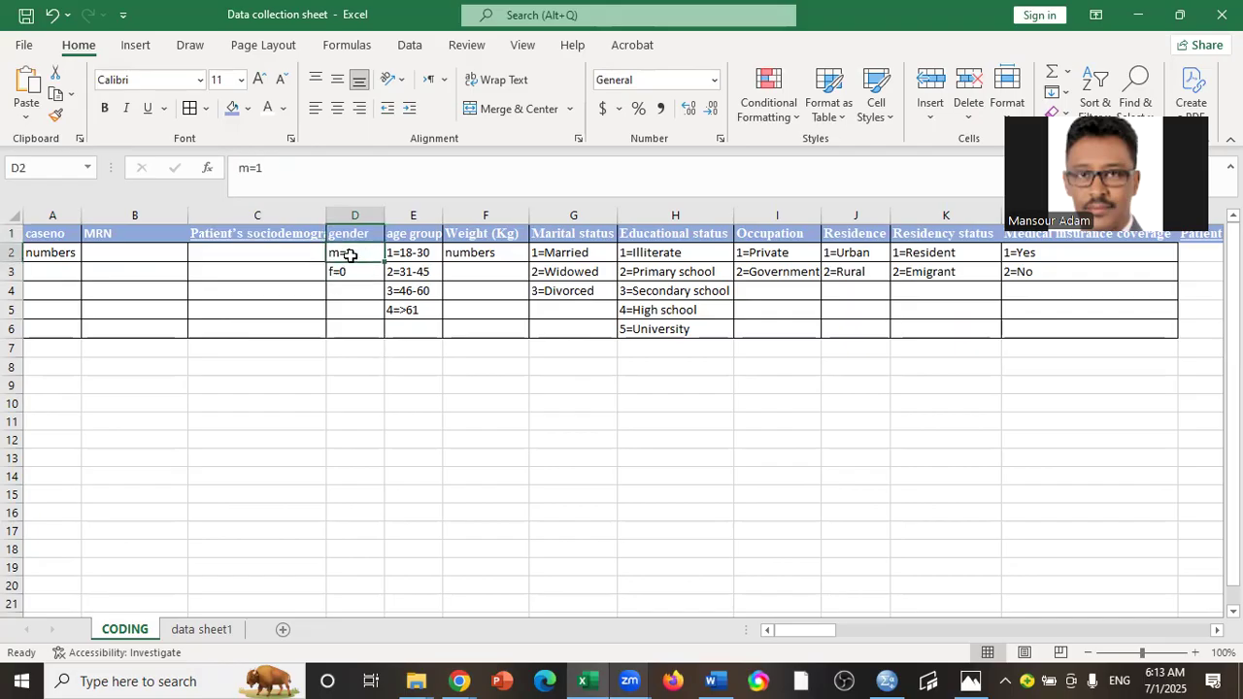
pyautogui.click(363, 307)
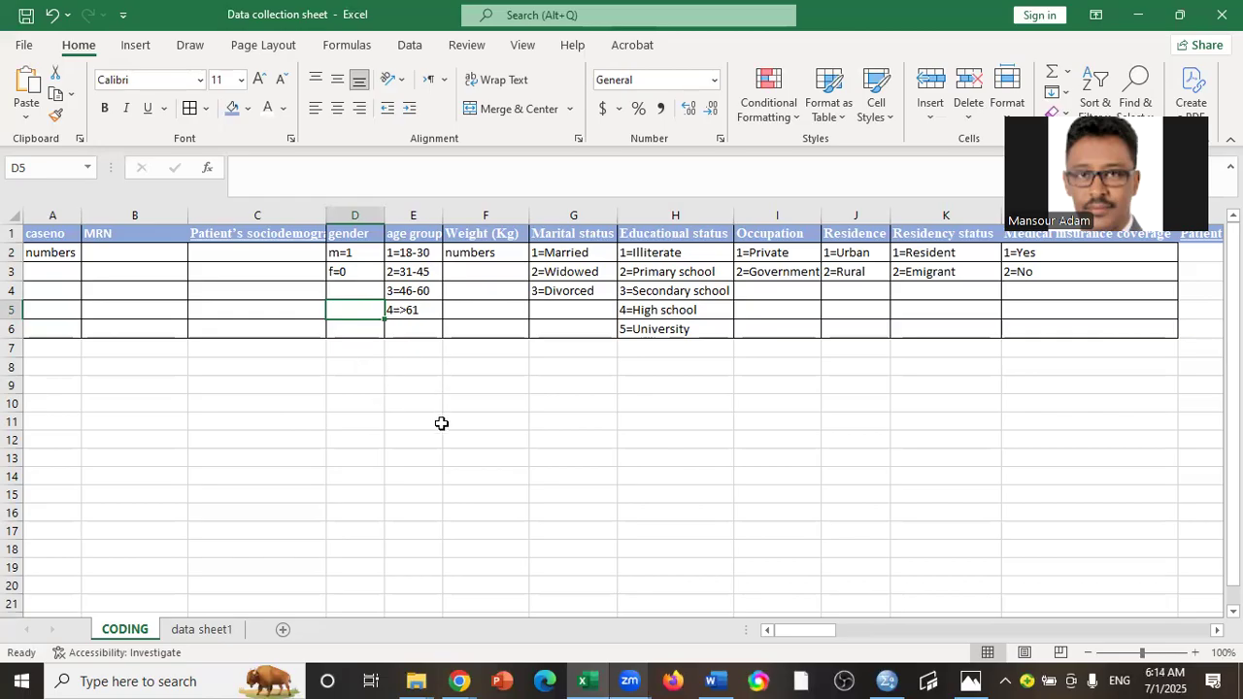
# Inspect the age group codes and the Weight (Kg) column on the CODING sheet.
pyautogui.click(495, 391)
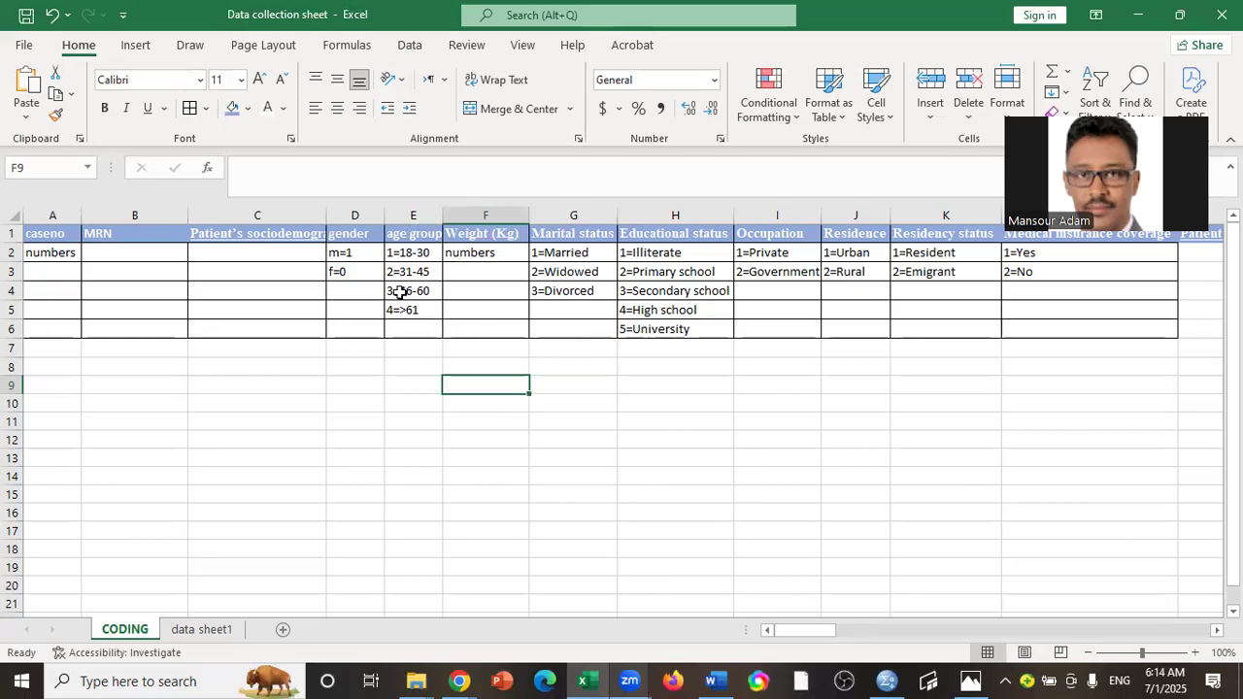
pyautogui.click(420, 236)
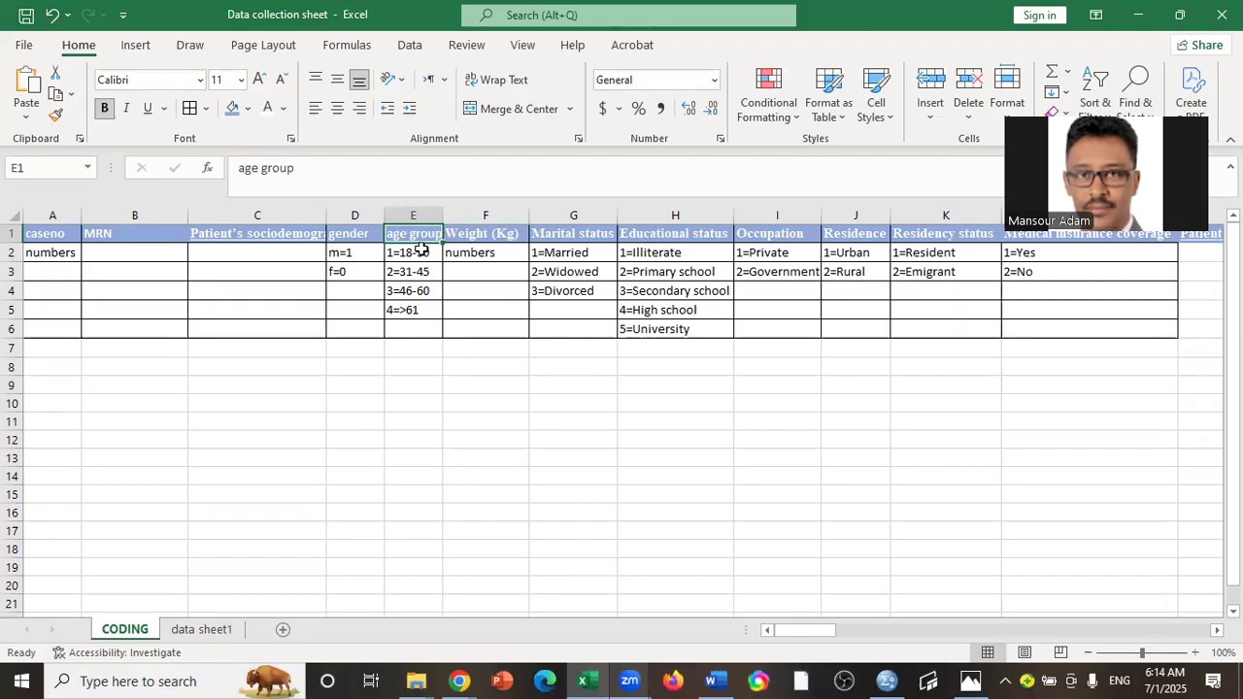
pyautogui.click(476, 252)
pyautogui.click(505, 238)
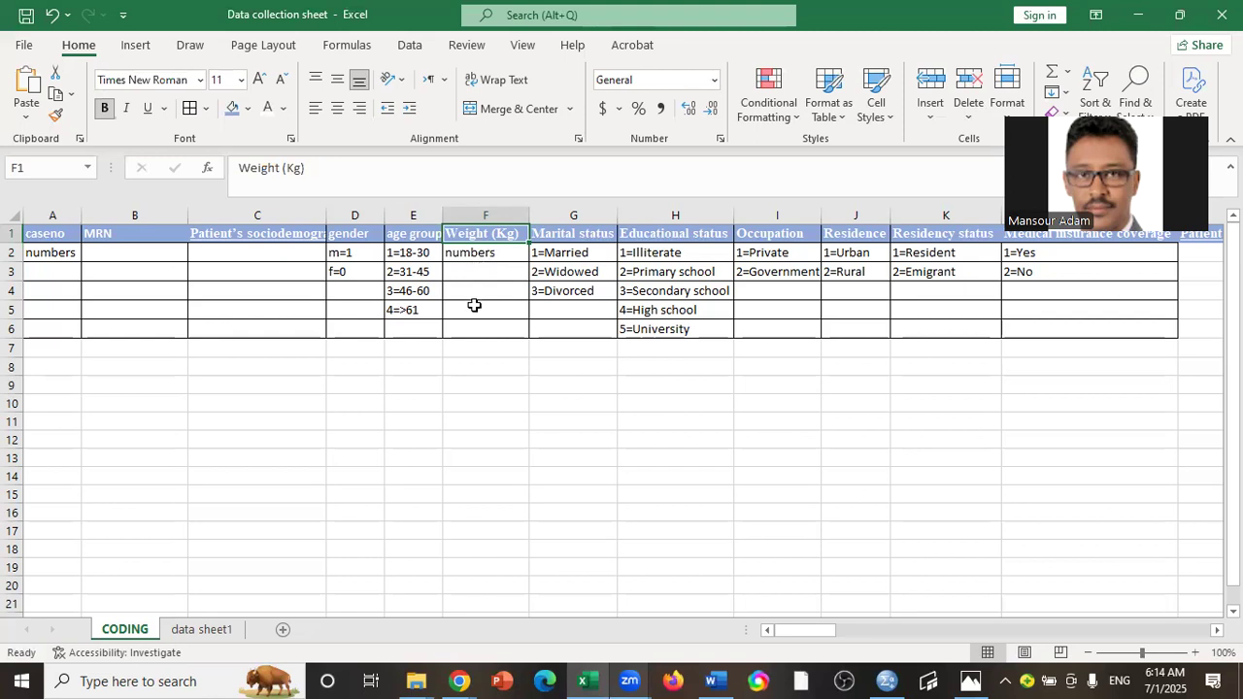
# Examine the CODING sheet's sociodemographic codes from Weight (Kg) through Medical insurance coverage, on to the patient's clinical characteristics.
pyautogui.click(506, 255)
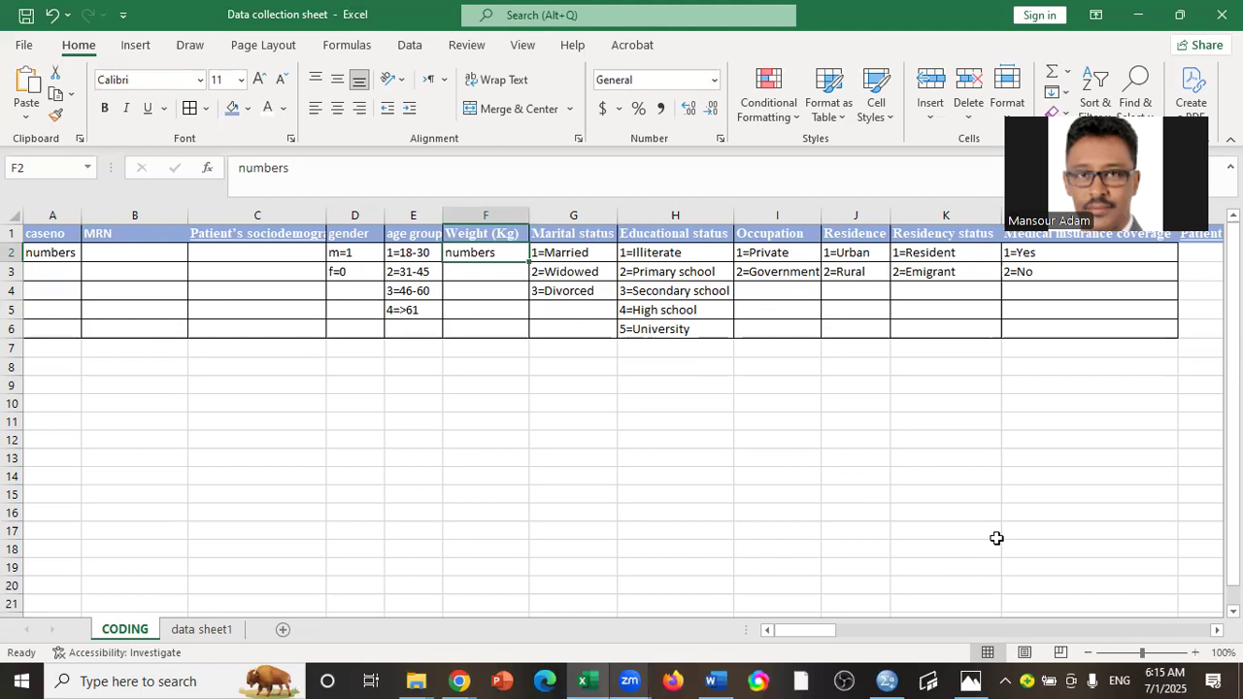
pyautogui.hscroll(4, 1062, 638)
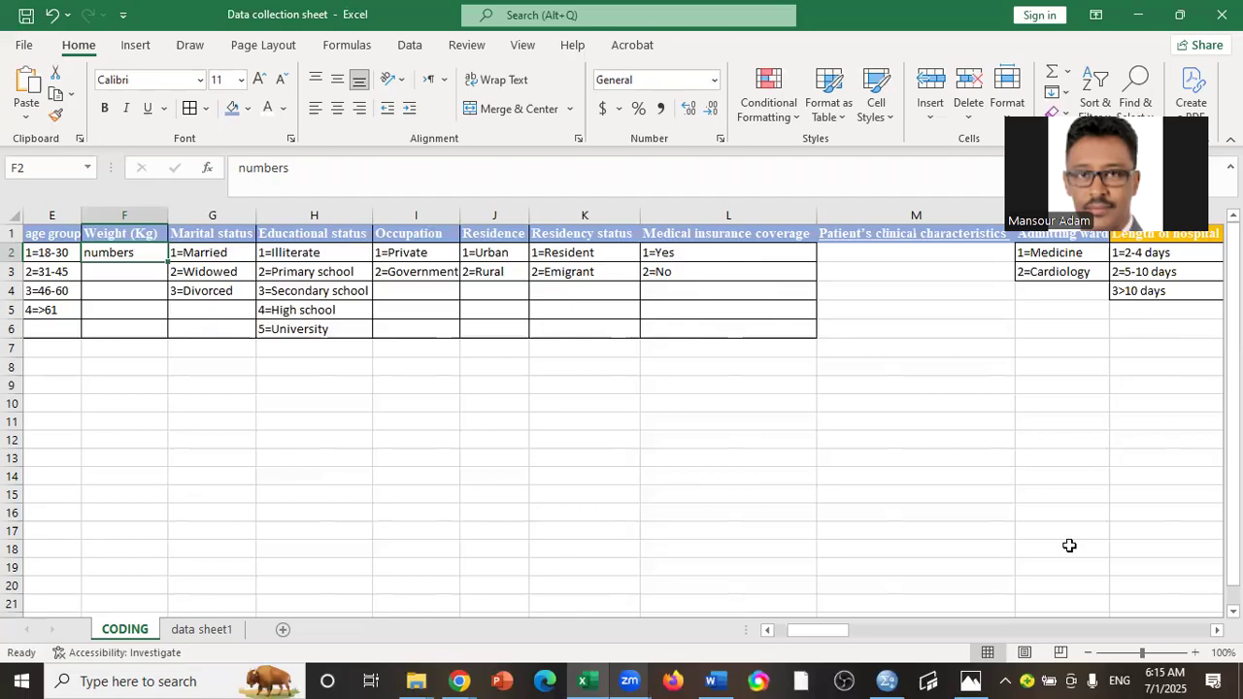
pyautogui.click(1217, 630)
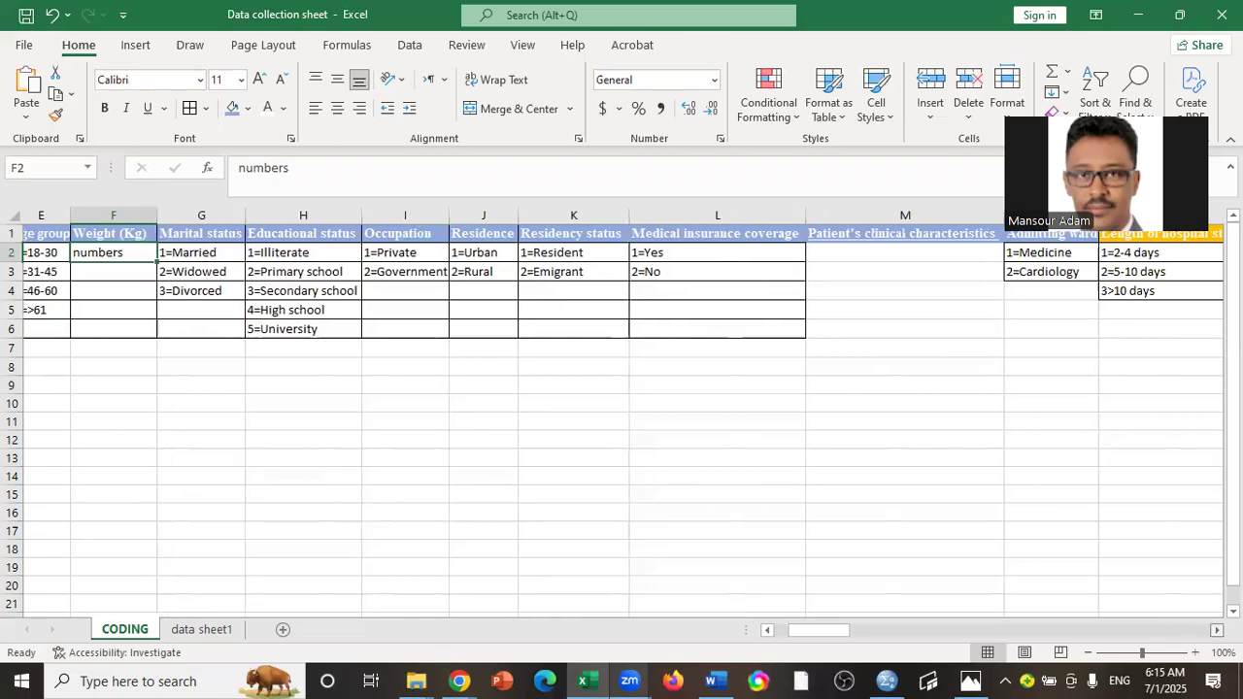
pyautogui.click(1217, 630)
pyautogui.click(1217, 630)
pyautogui.click(1218, 629)
pyautogui.click(1217, 629)
pyautogui.click(1217, 629)
pyautogui.click(1218, 629)
pyautogui.click(1217, 629)
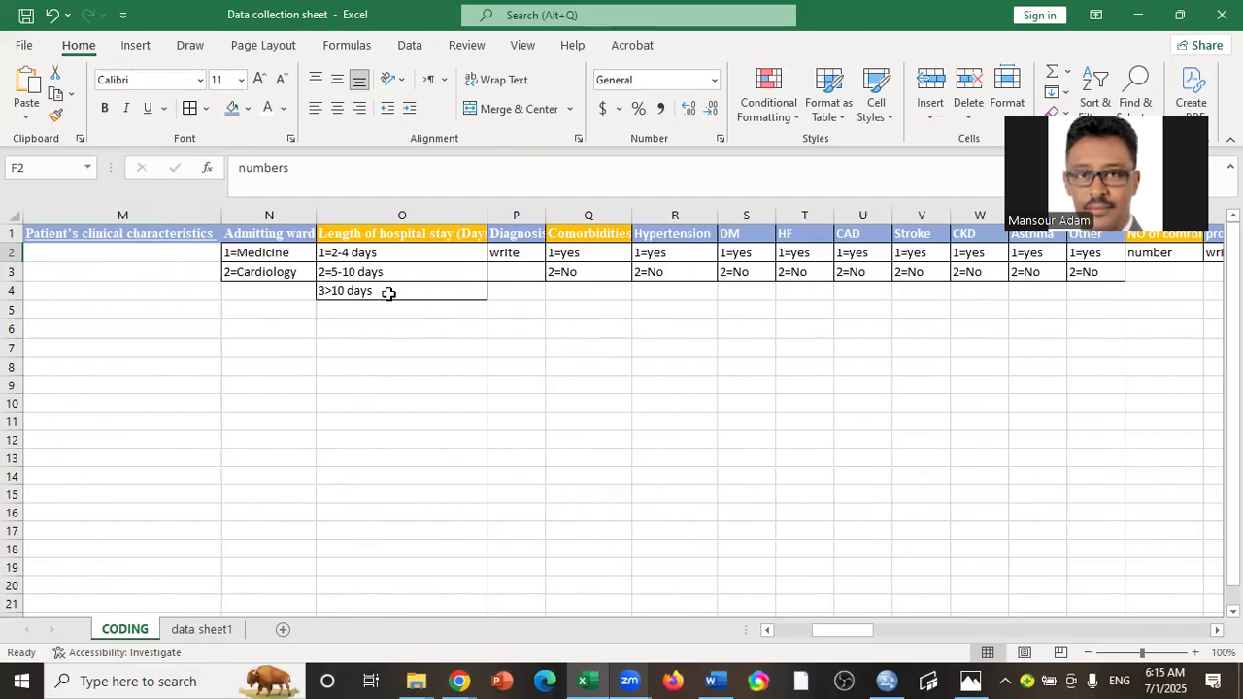
# Inspect the Length of hospital stay (Days) column and the day ranges assigned to its codes.
pyautogui.click(460, 238)
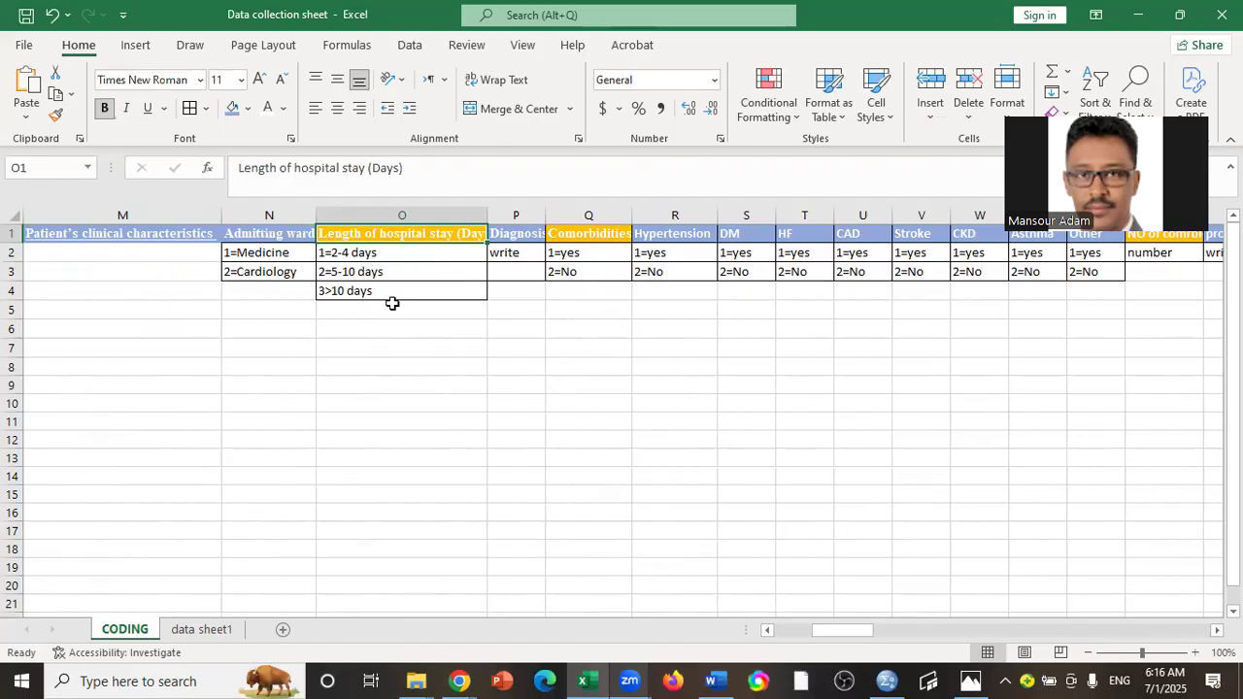
pyautogui.click(411, 256)
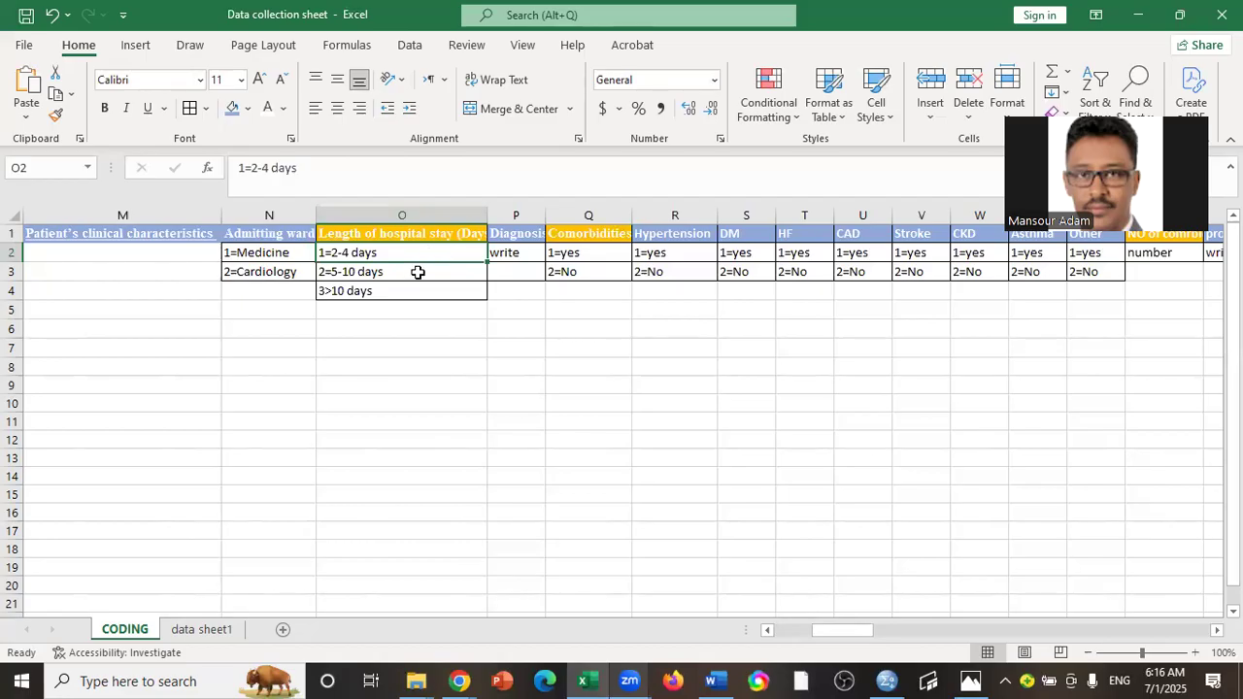
pyautogui.click(401, 293)
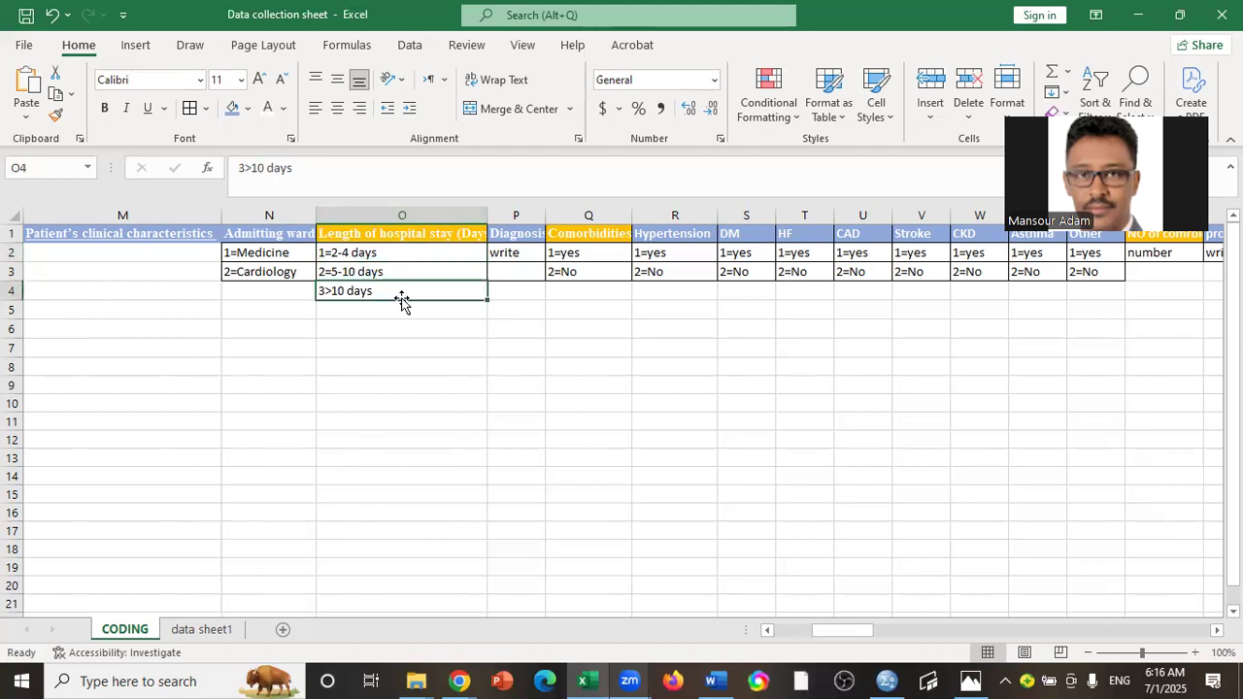
pyautogui.click(414, 367)
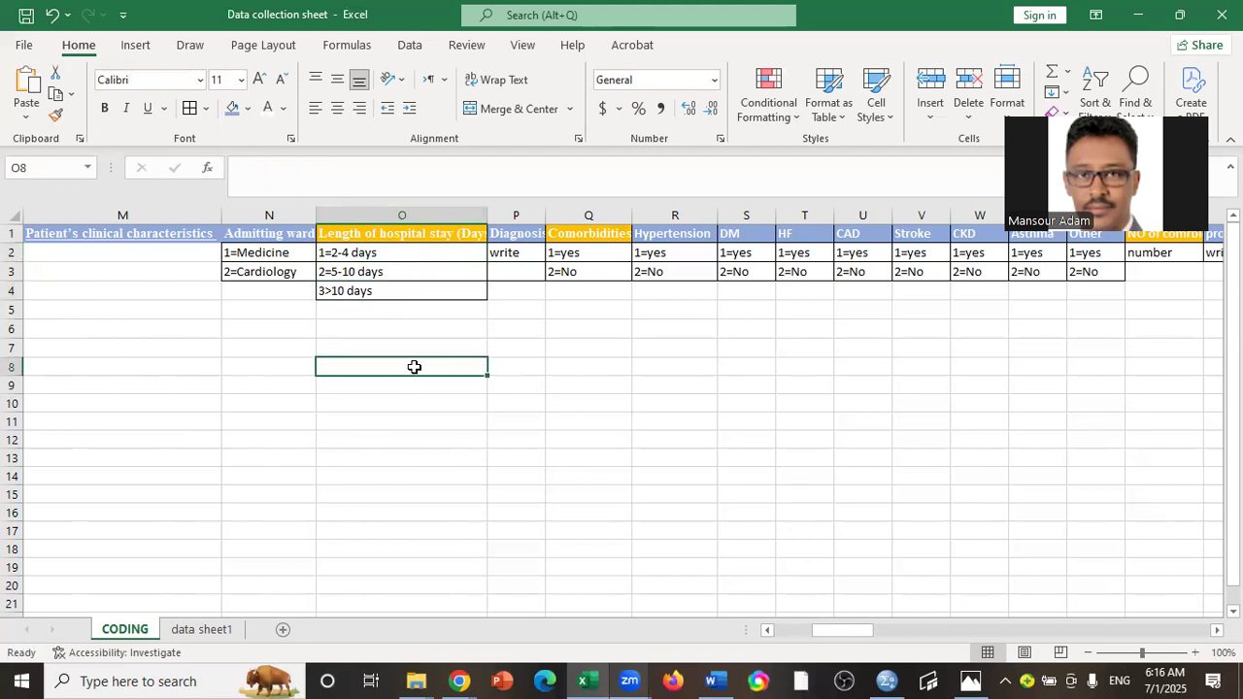
pyautogui.click(468, 269)
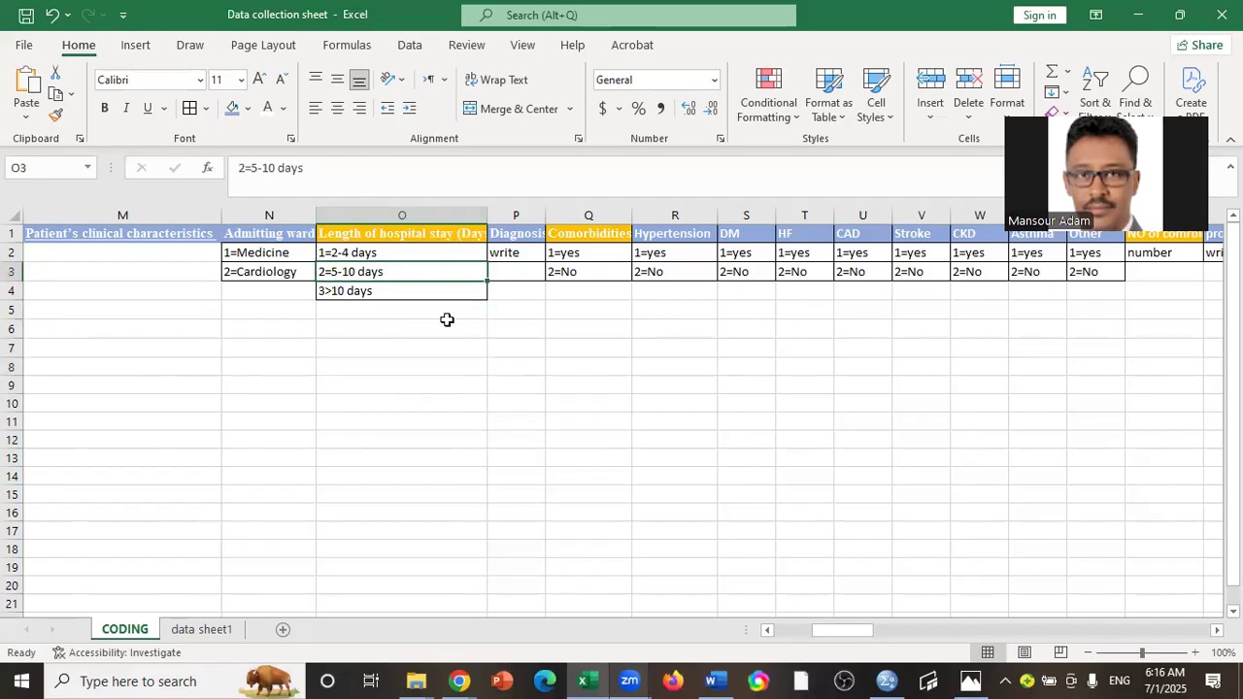
# Check how the Diagnosis column is filled in and inspect the Comorbidities column beside it.
pyautogui.click(535, 254)
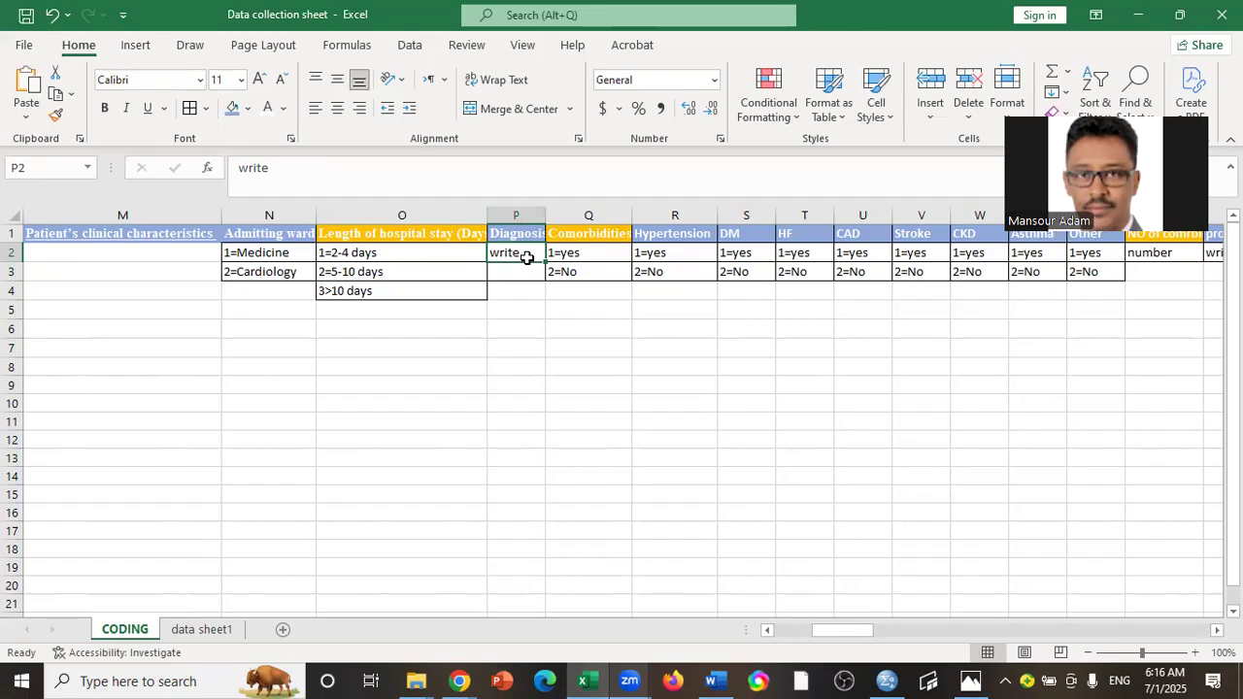
pyautogui.click(522, 275)
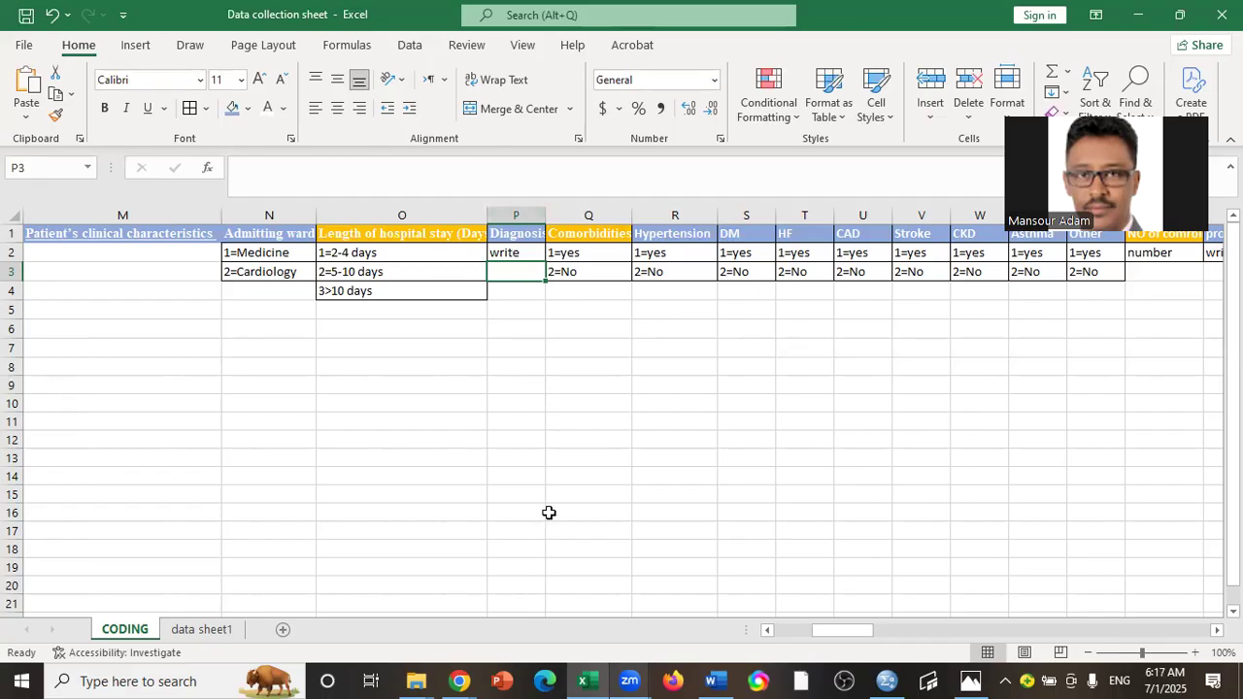
pyautogui.click(610, 234)
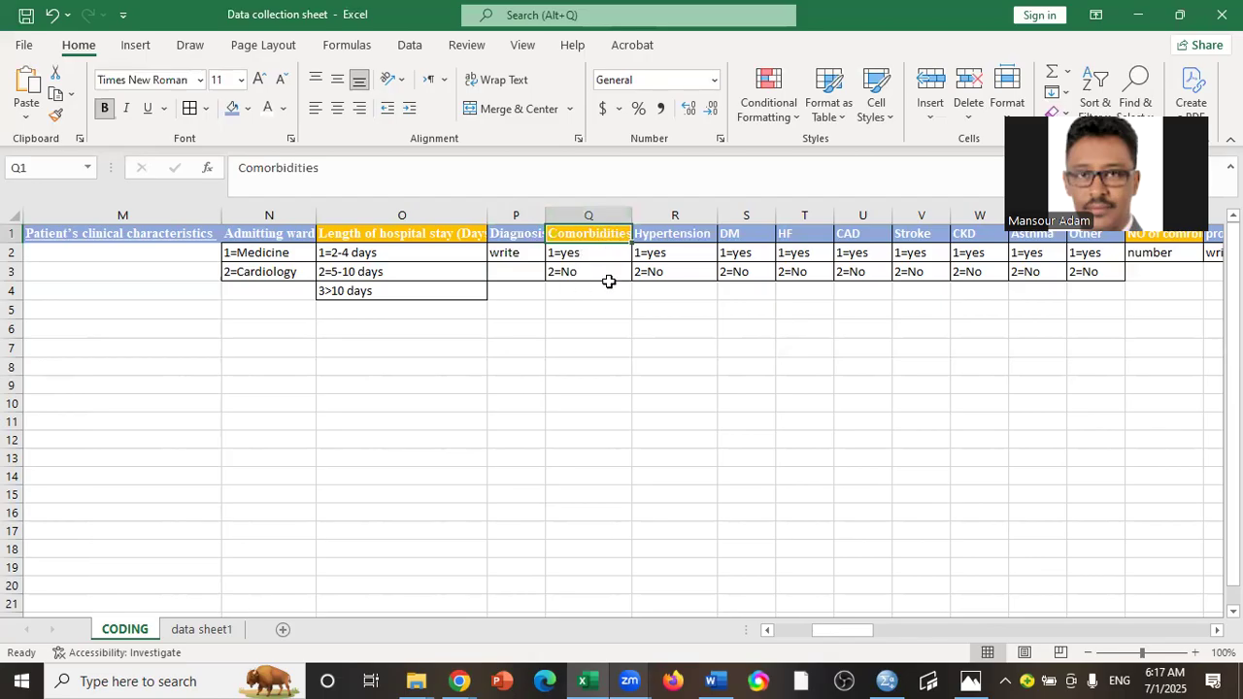
# Insert a new column between Comorbidities and Hypertension and title it NO OF COM.
pyautogui.click(670, 216)
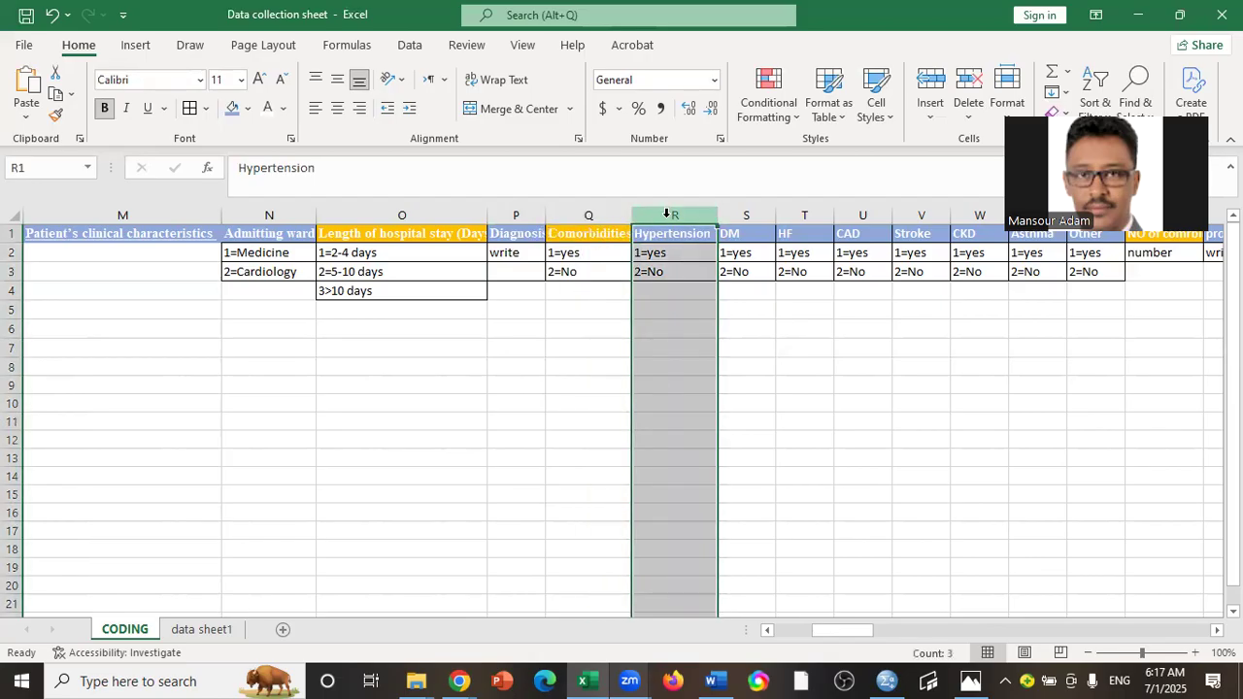
pyautogui.rightClick(668, 222)
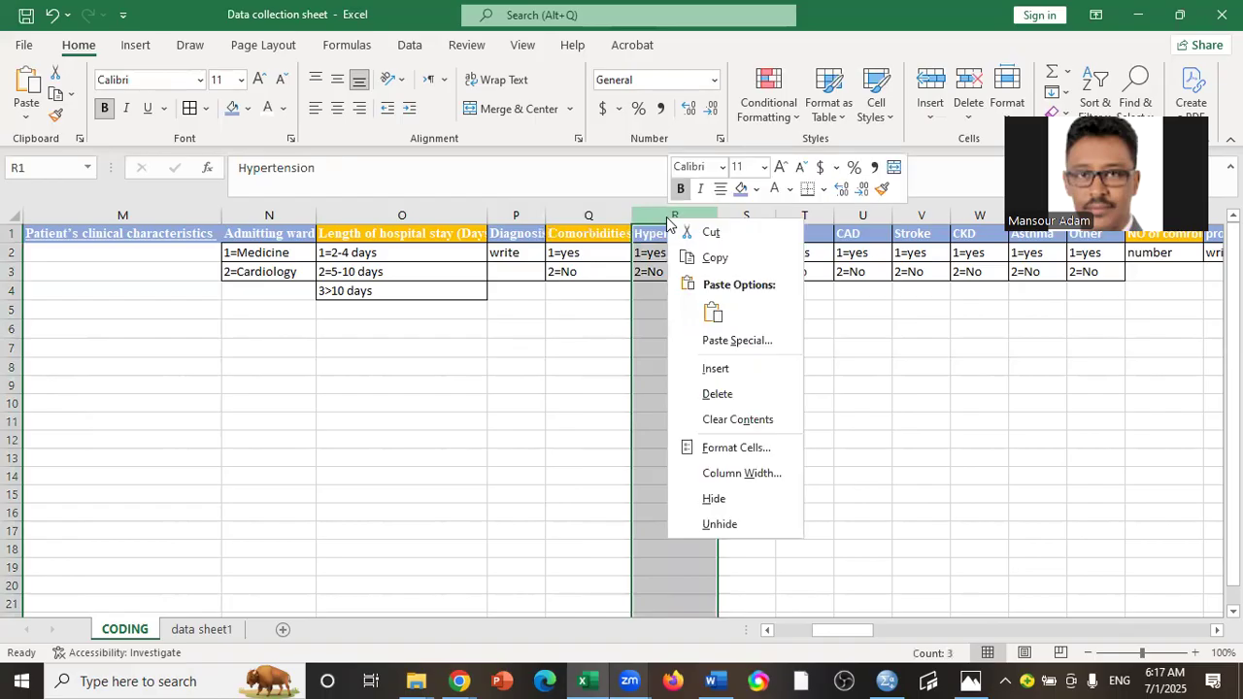
pyautogui.click(748, 374)
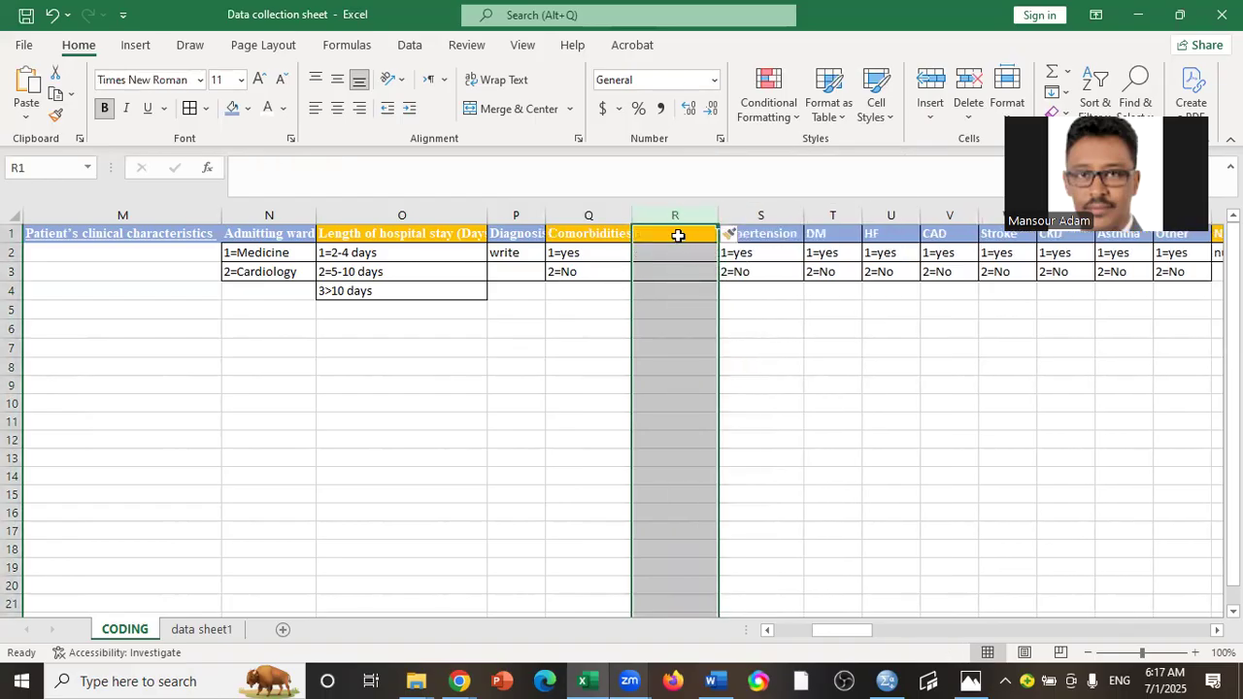
pyautogui.click(678, 235)
pyautogui.write('NO')
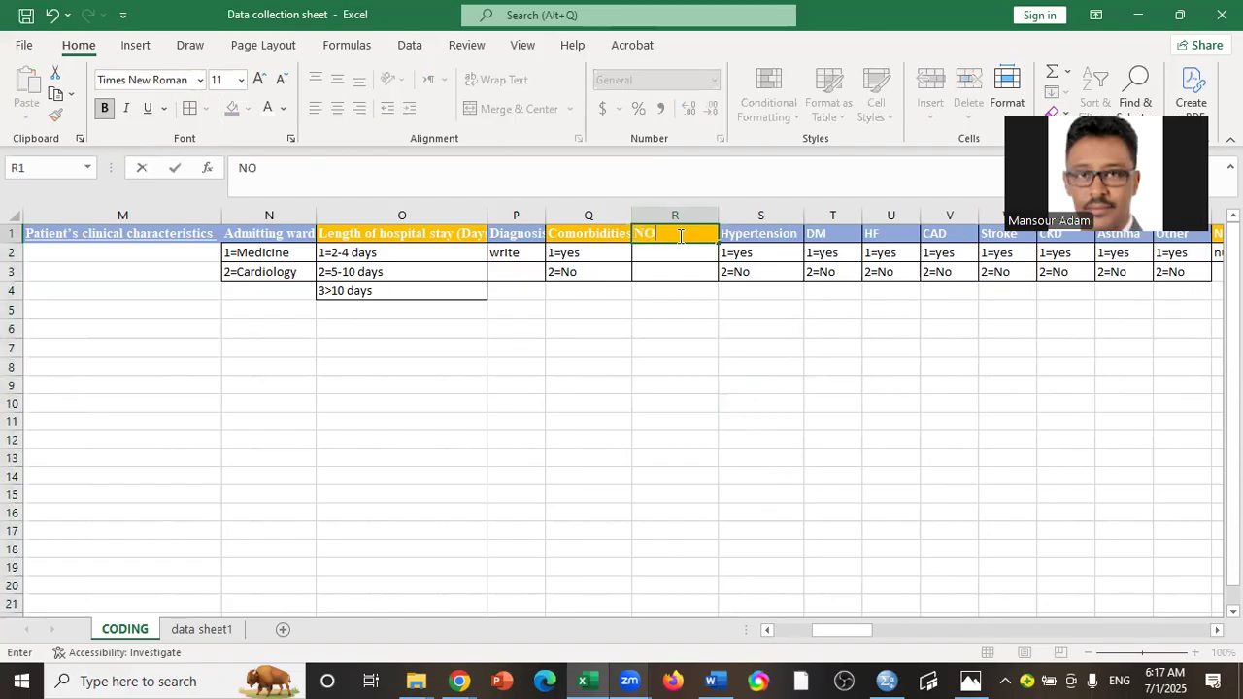
pyautogui.write(' OF COM')
# Enter number as the coding instruction directly below the NO OF COM header.
pyautogui.click(674, 258)
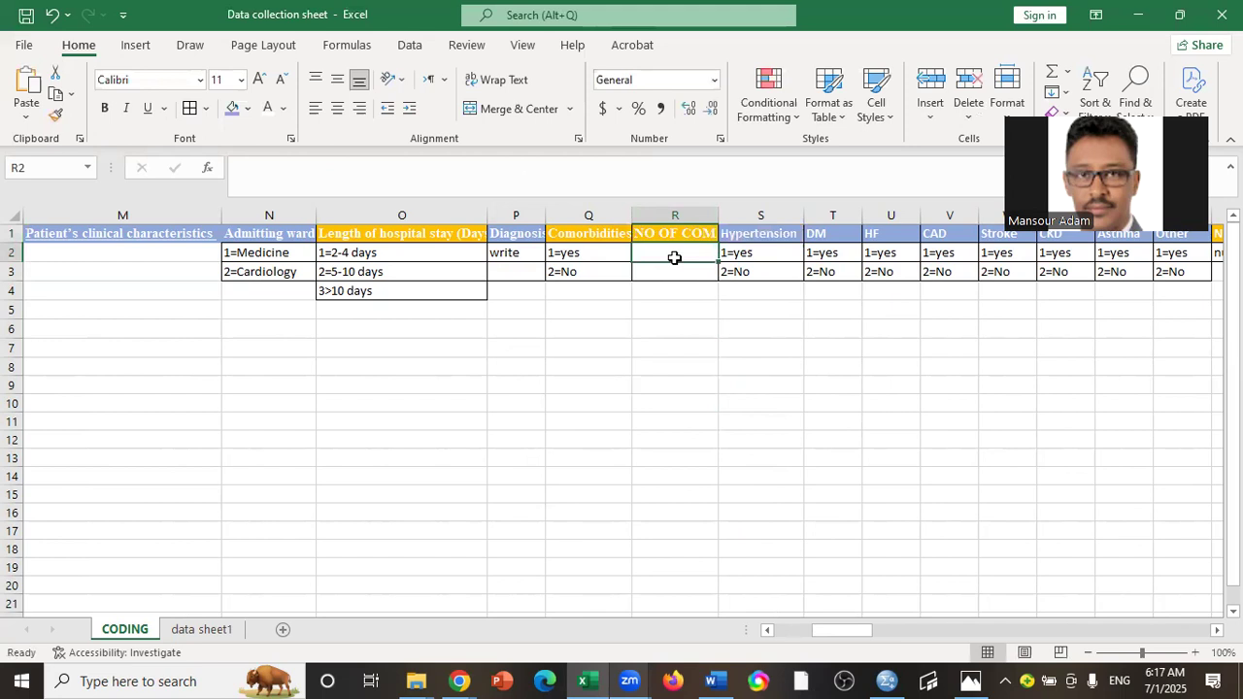
pyautogui.write('number')
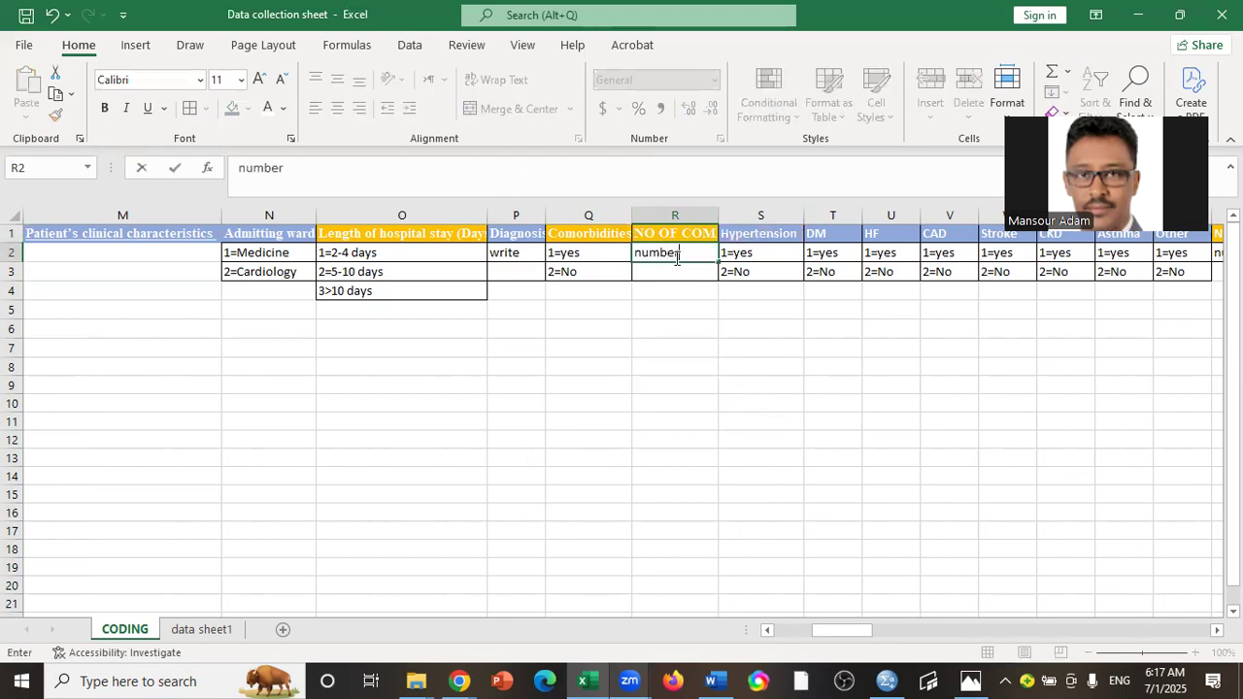
pyautogui.press('Tab')
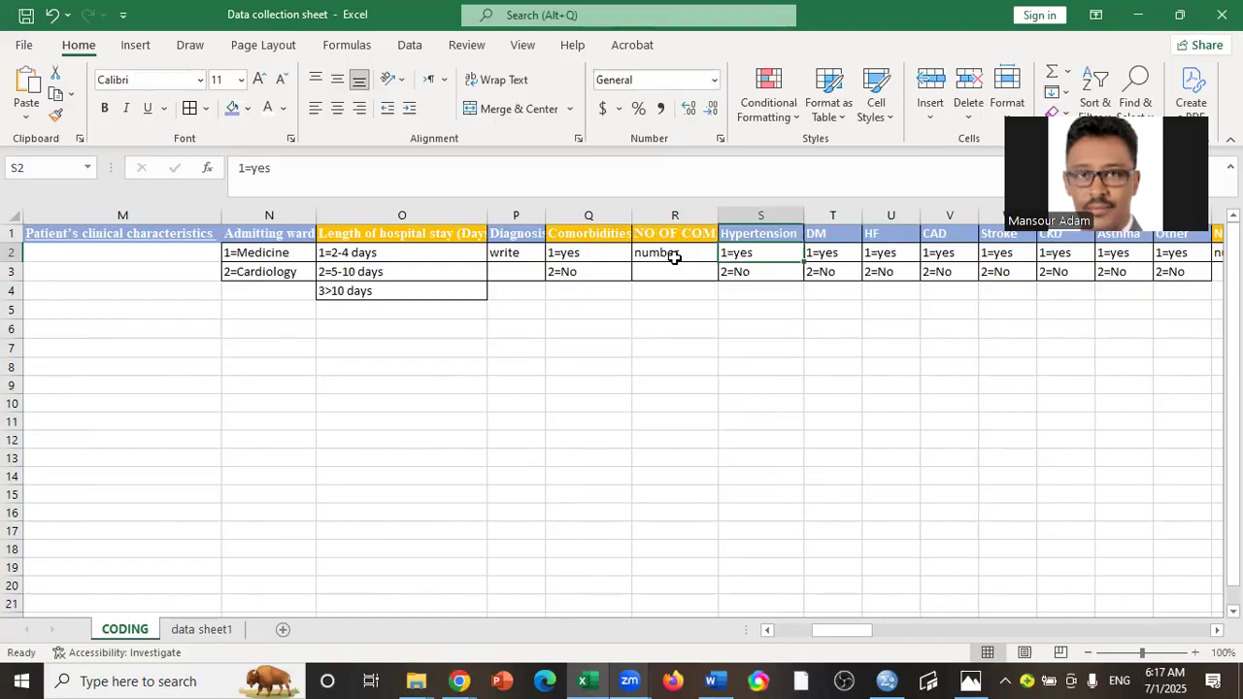
# Review the individual comorbidity columns from Hypertension to Other and their yes/no codes.
pyautogui.press('Tab')
pyautogui.press('Tab')
pyautogui.press('Tab')
pyautogui.press('Tab')
pyautogui.press('Tab')
pyautogui.press('Tab')
pyautogui.press('Tab')
pyautogui.press('Tab')
pyautogui.press('Tab')
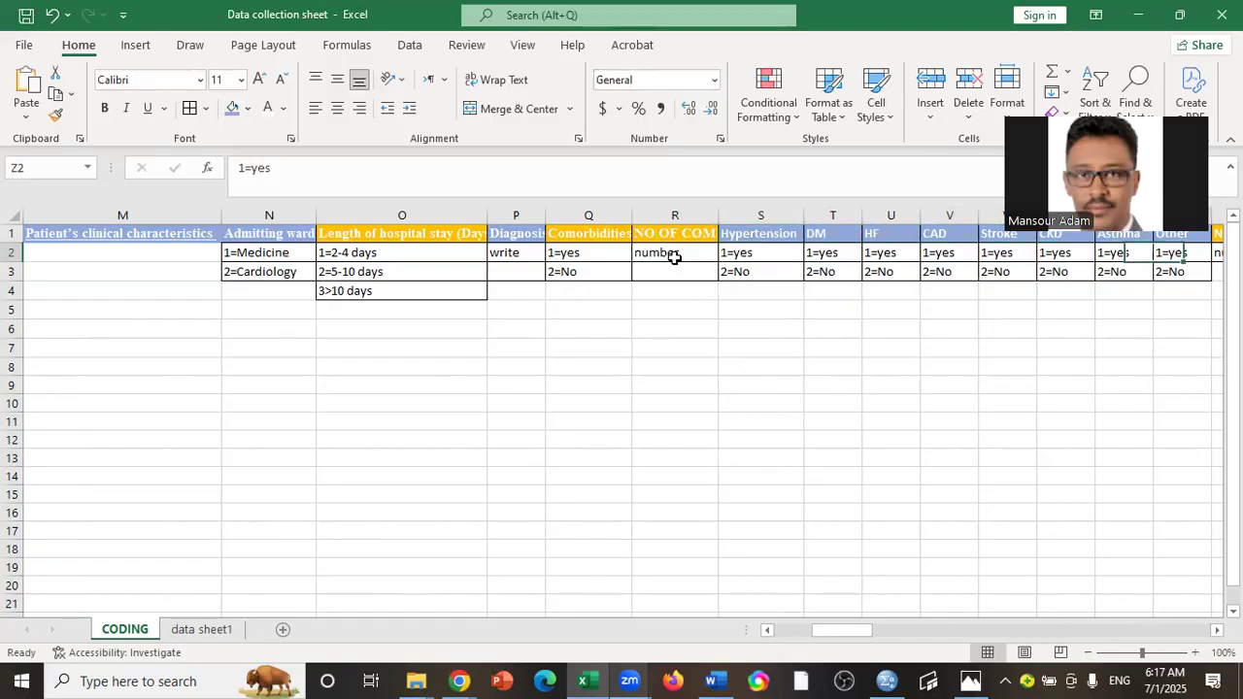
pyautogui.press('Tab')
pyautogui.press('Left')
pyautogui.press('Left')
pyautogui.press('Left')
pyautogui.press('Left')
pyautogui.press('Left')
pyautogui.press('Left')
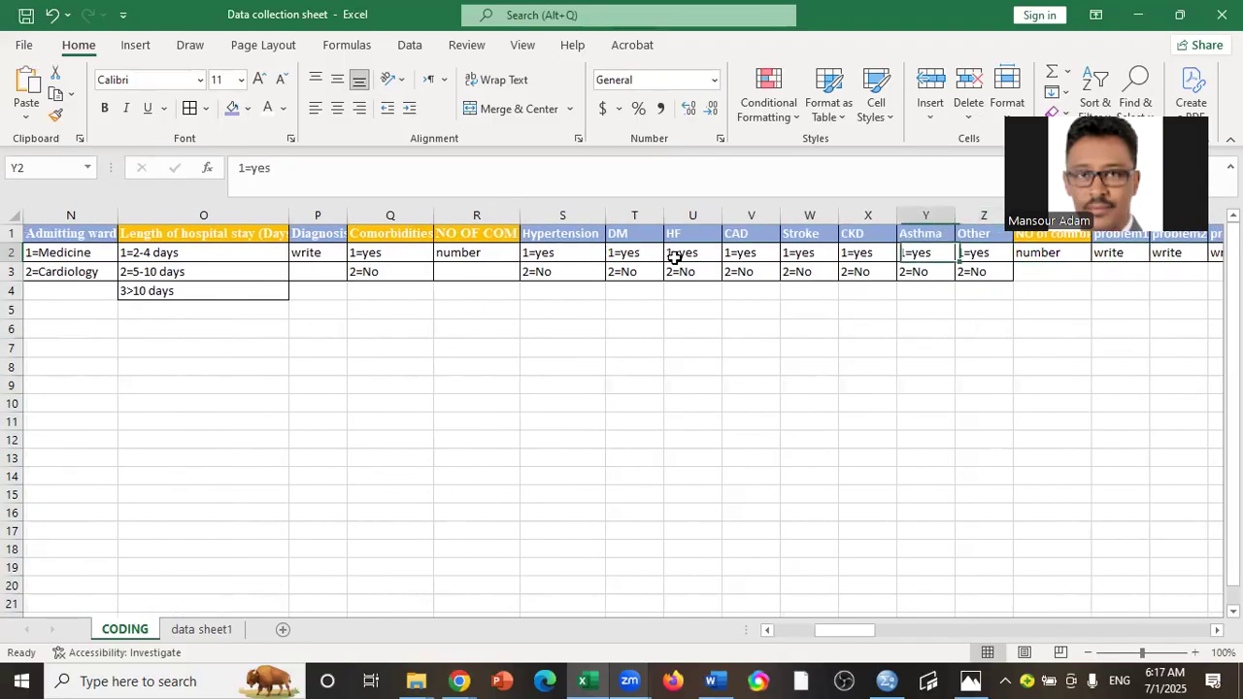
pyautogui.press('Left')
pyautogui.press('Left')
pyautogui.press('Left')
pyautogui.press('Left')
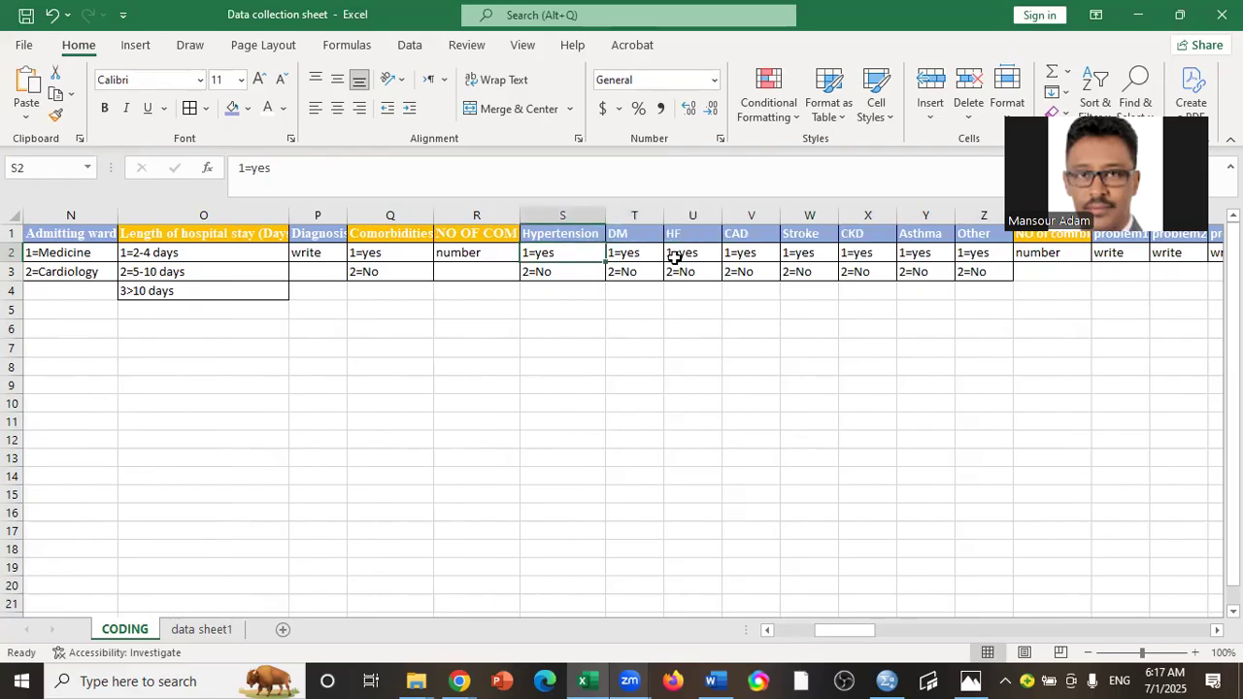
pyautogui.press('Right')
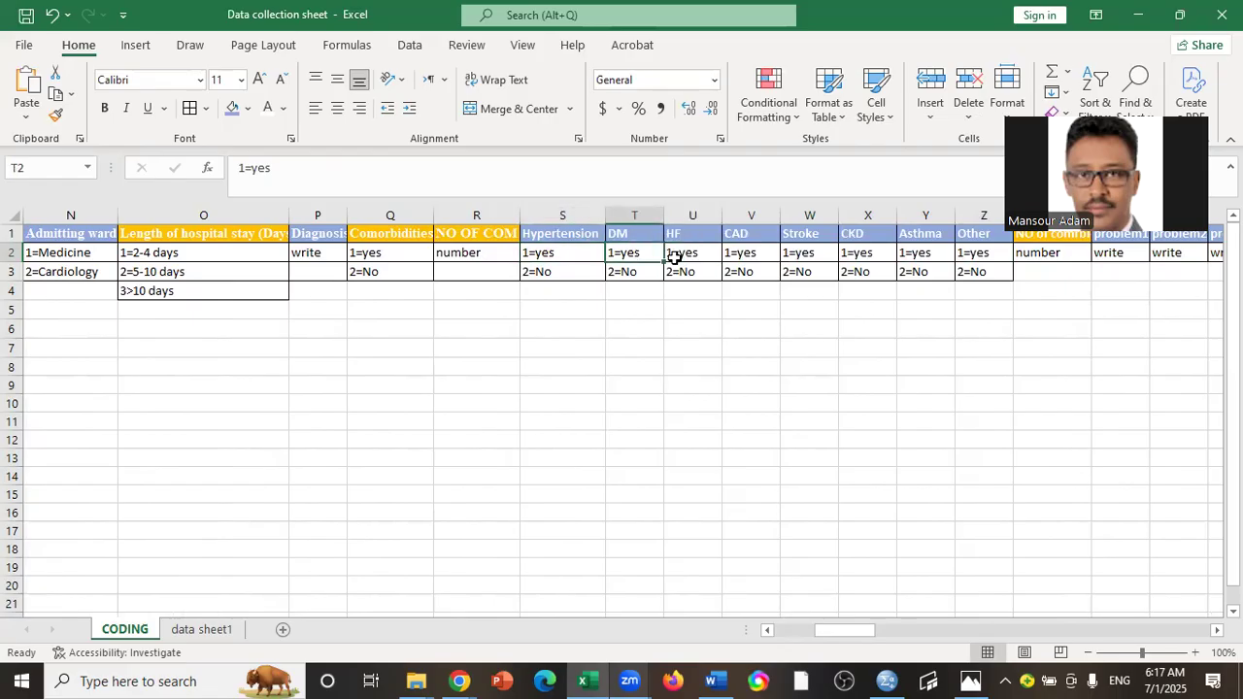
pyautogui.press('Right')
pyautogui.press('Right')
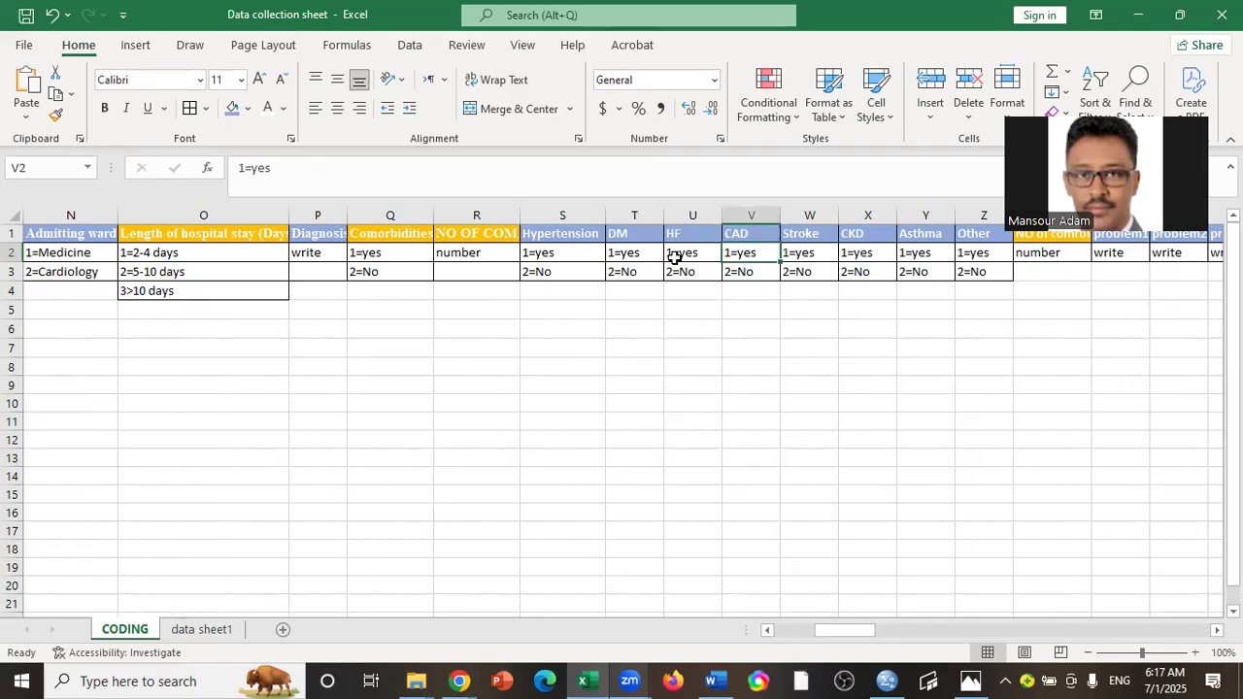
pyautogui.press('Right')
pyautogui.press('Right')
pyautogui.press('Right')
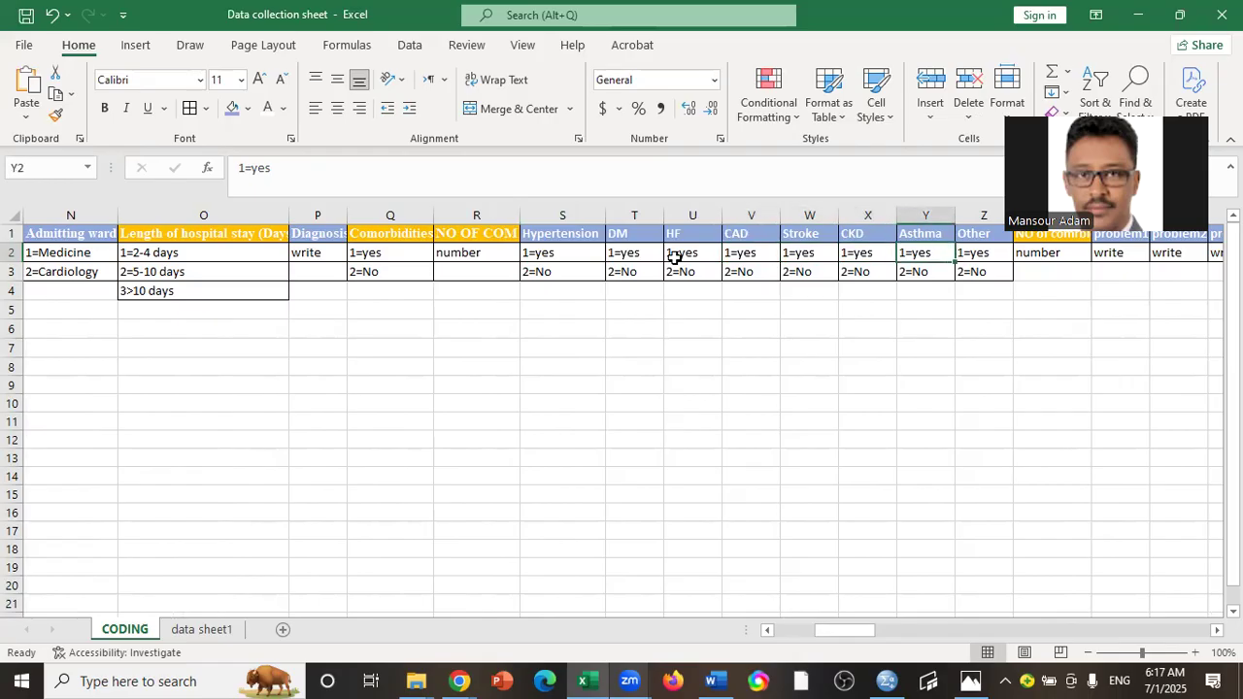
pyautogui.press('Right')
# Review the number-of-comorbidities column in AA and the entries of the problem1 to problem4 columns.
pyautogui.press('Right')
pyautogui.press('Right')
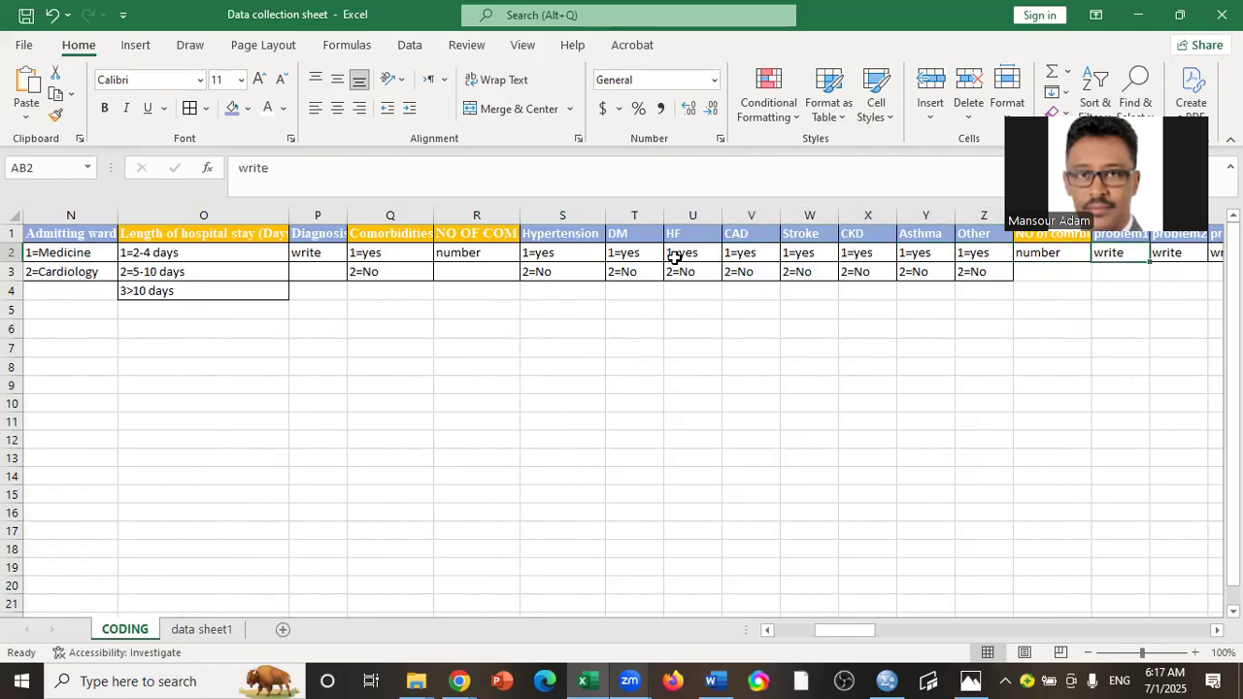
pyautogui.press('Right')
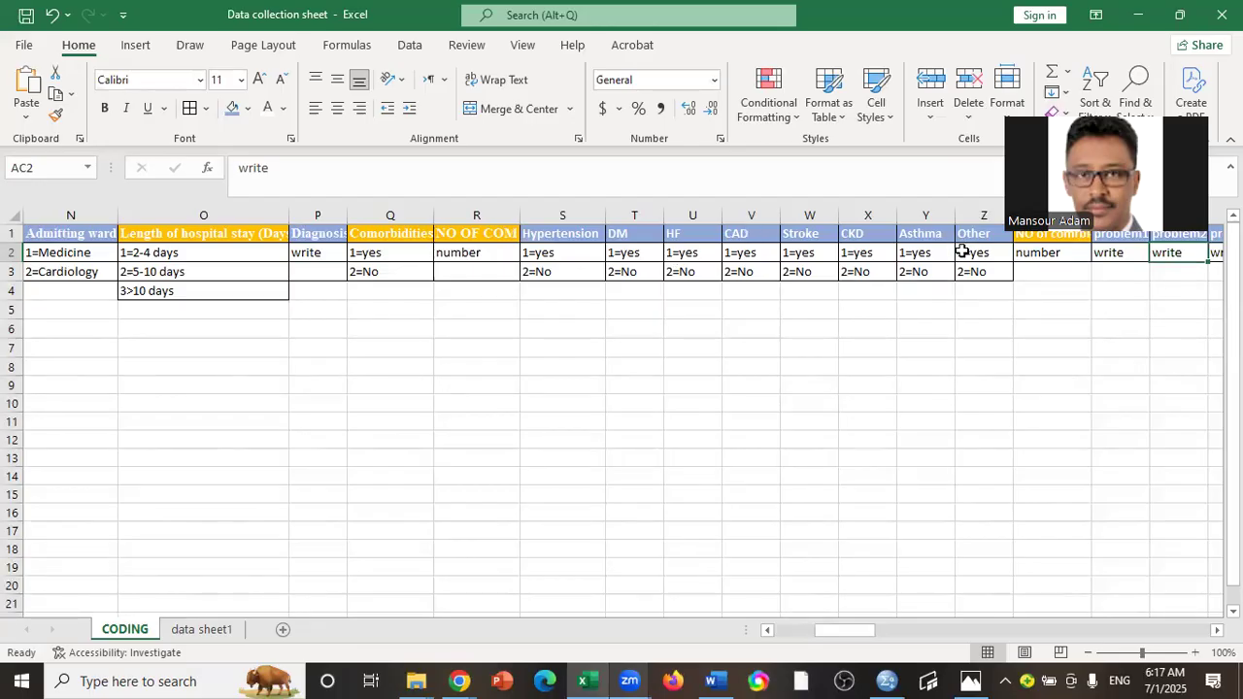
pyautogui.press('Right')
pyautogui.press('Right')
pyautogui.press('Right')
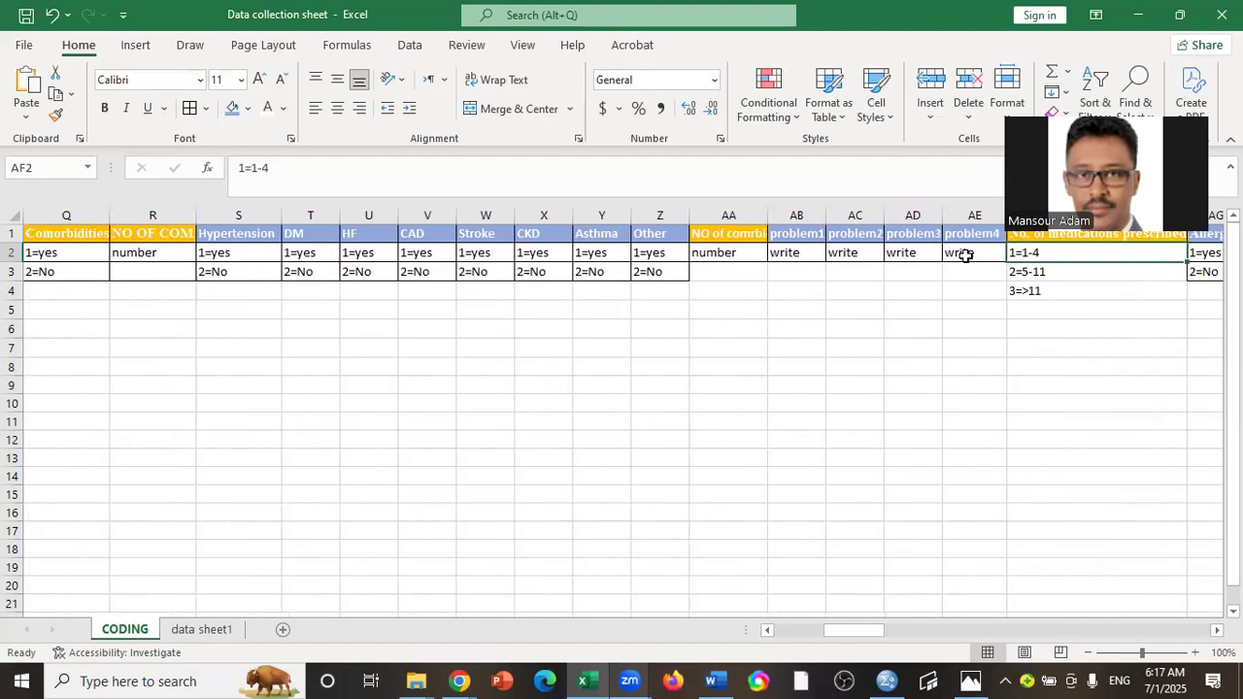
pyautogui.click(966, 255)
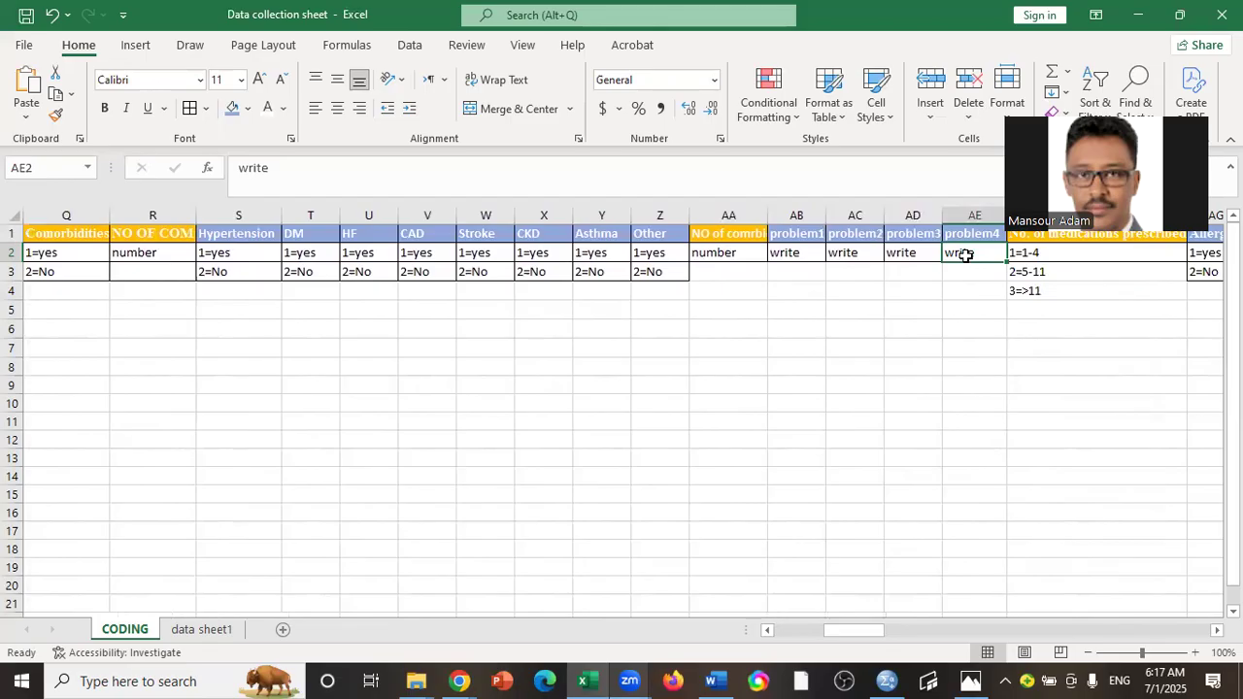
pyautogui.click(740, 254)
pyautogui.press('Right')
pyautogui.press('Right')
pyautogui.press('Right')
pyautogui.press('Right')
pyautogui.press('Right')
pyautogui.press('Right')
pyautogui.press('Left')
pyautogui.press('Left')
pyautogui.press('Left')
pyautogui.press('Left')
pyautogui.press('Left')
pyautogui.press('Left')
pyautogui.press('Right')
pyautogui.press('Right')
pyautogui.press('Left')
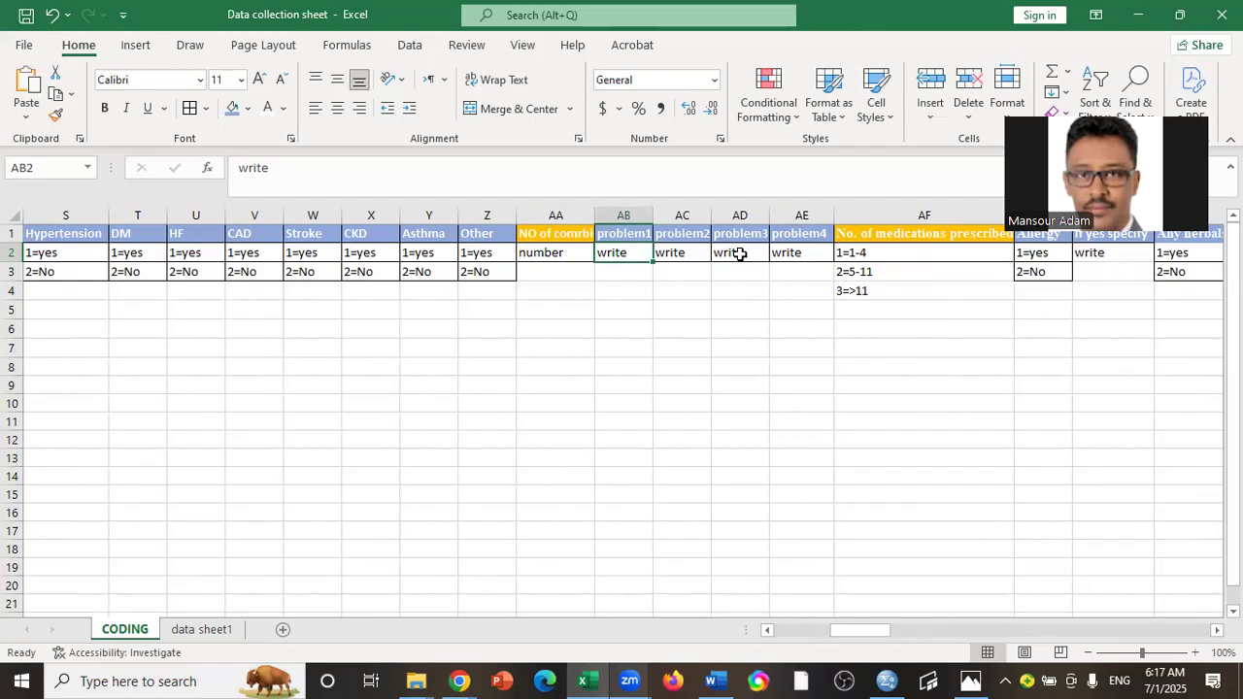
pyautogui.press('Right')
pyautogui.press('Right')
pyautogui.press('Right')
pyautogui.press('Left')
pyautogui.press('Left')
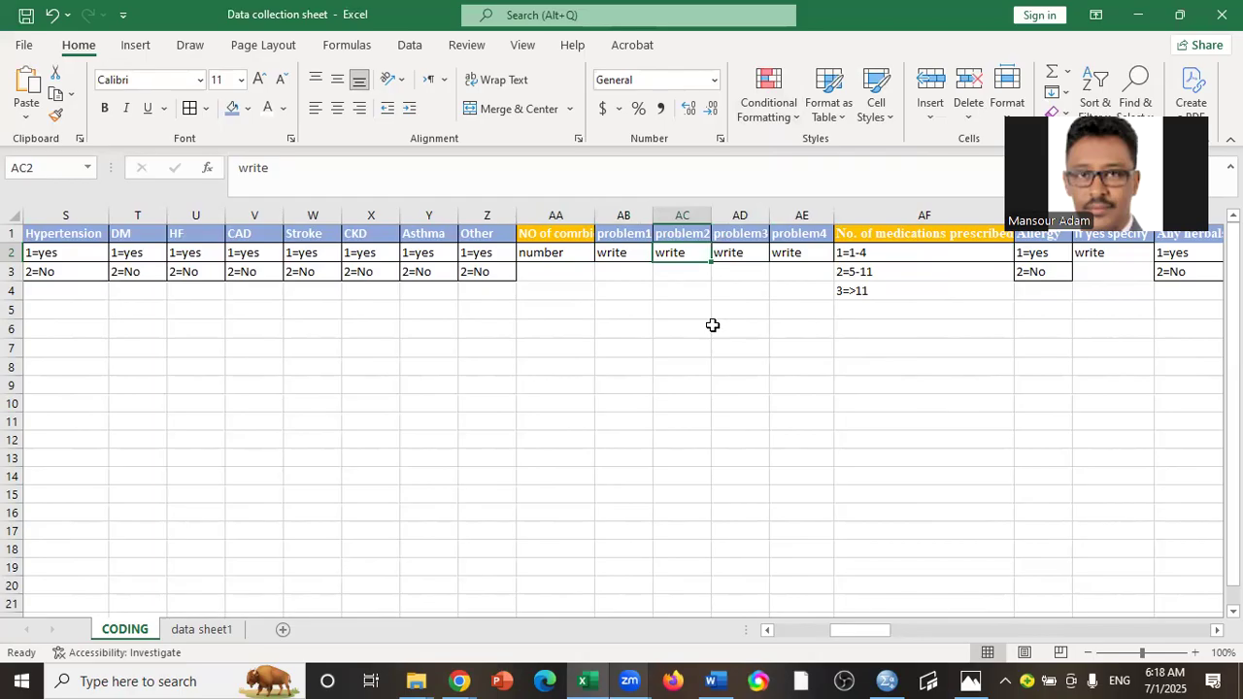
pyautogui.click(626, 251)
pyautogui.press('Right')
pyautogui.press('Right')
pyautogui.press('Right')
pyautogui.press('Right')
pyautogui.press('Right')
pyautogui.press('Right')
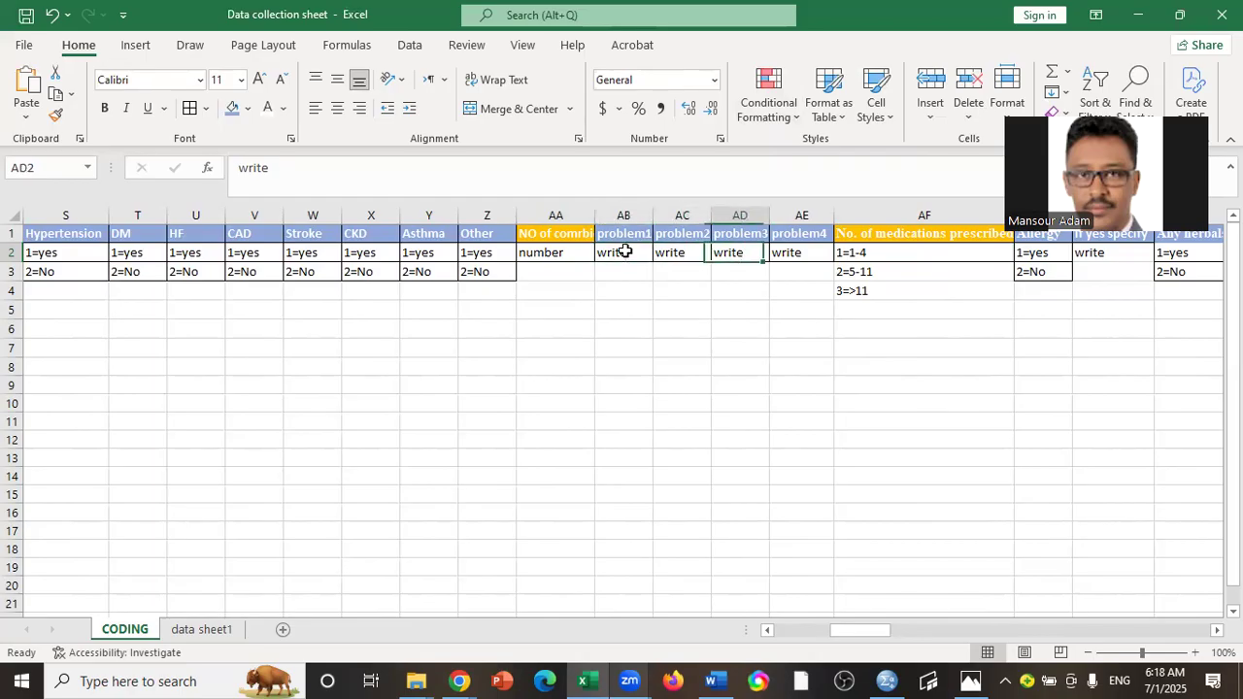
pyautogui.press('Right')
pyautogui.press('Left')
pyautogui.press('Left')
pyautogui.press('Left')
pyautogui.press('Right')
pyautogui.press('Right')
pyautogui.press('Left')
pyautogui.press('Left')
pyautogui.press('Left')
# Inspect the No. of medications prescribed column and the ranges assigned to its codes.
pyautogui.press('Right')
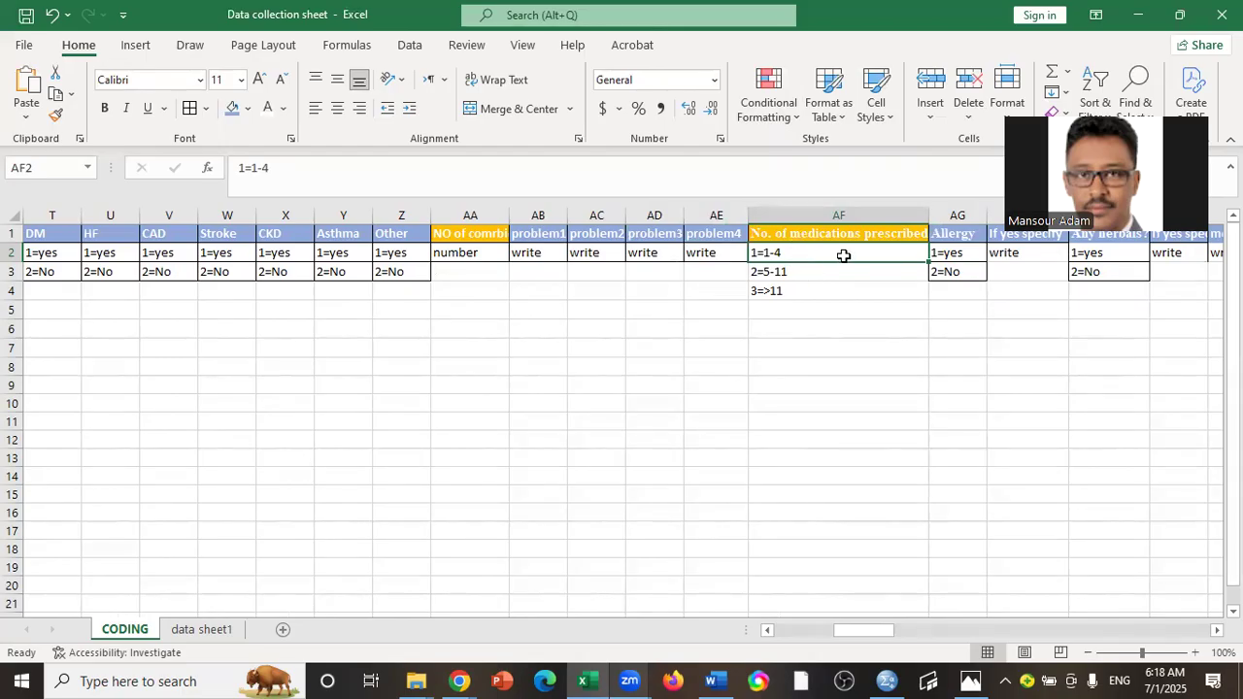
pyautogui.click(802, 276)
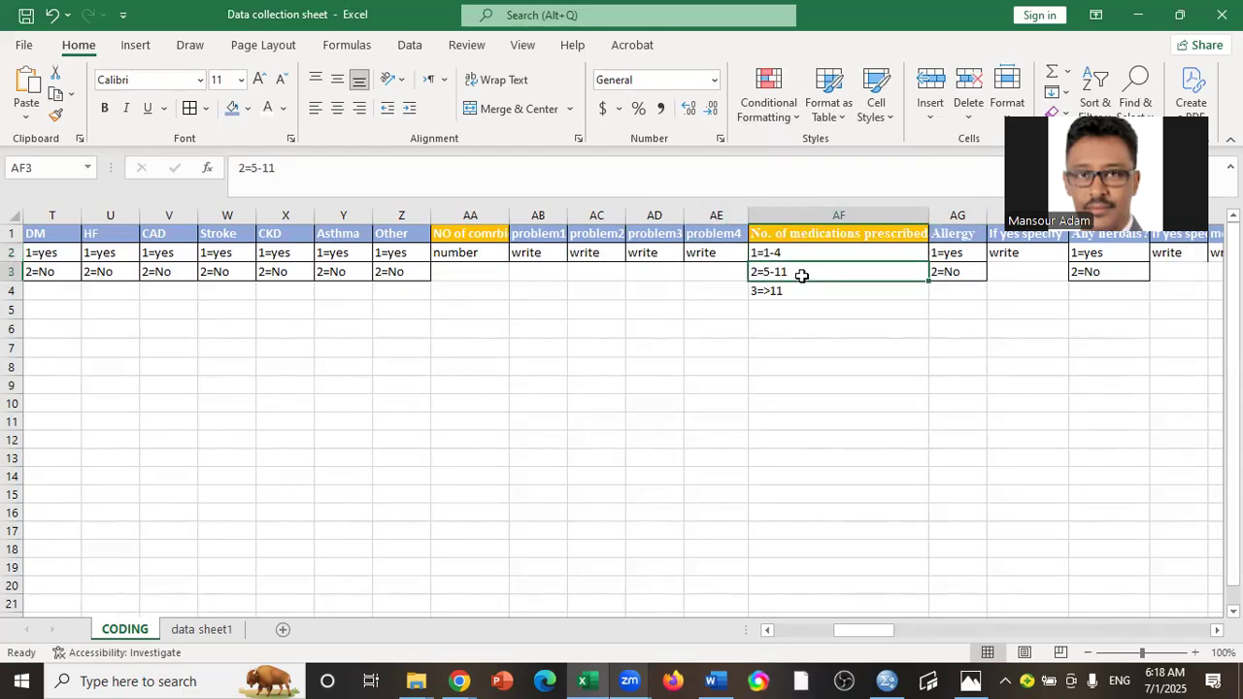
pyautogui.click(824, 253)
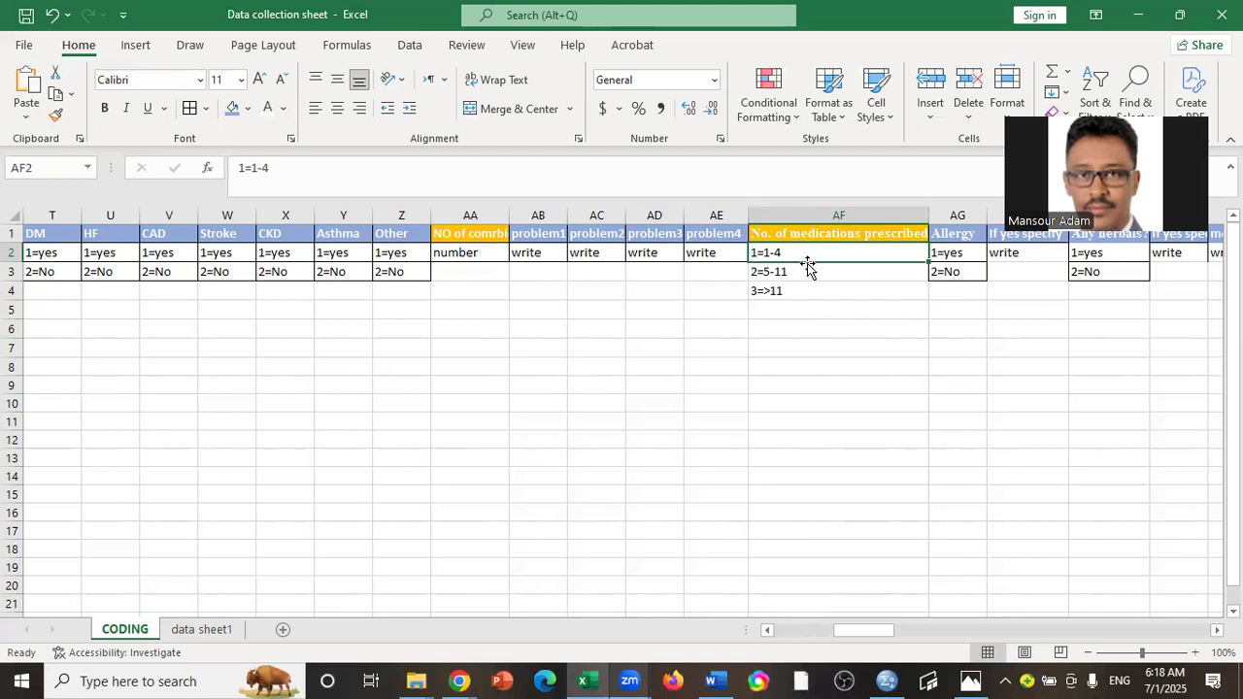
# Look over the coding entries from the Allergy column through the first medication's Stop column.
pyautogui.press('Right')
pyautogui.press('Right')
pyautogui.press('Right')
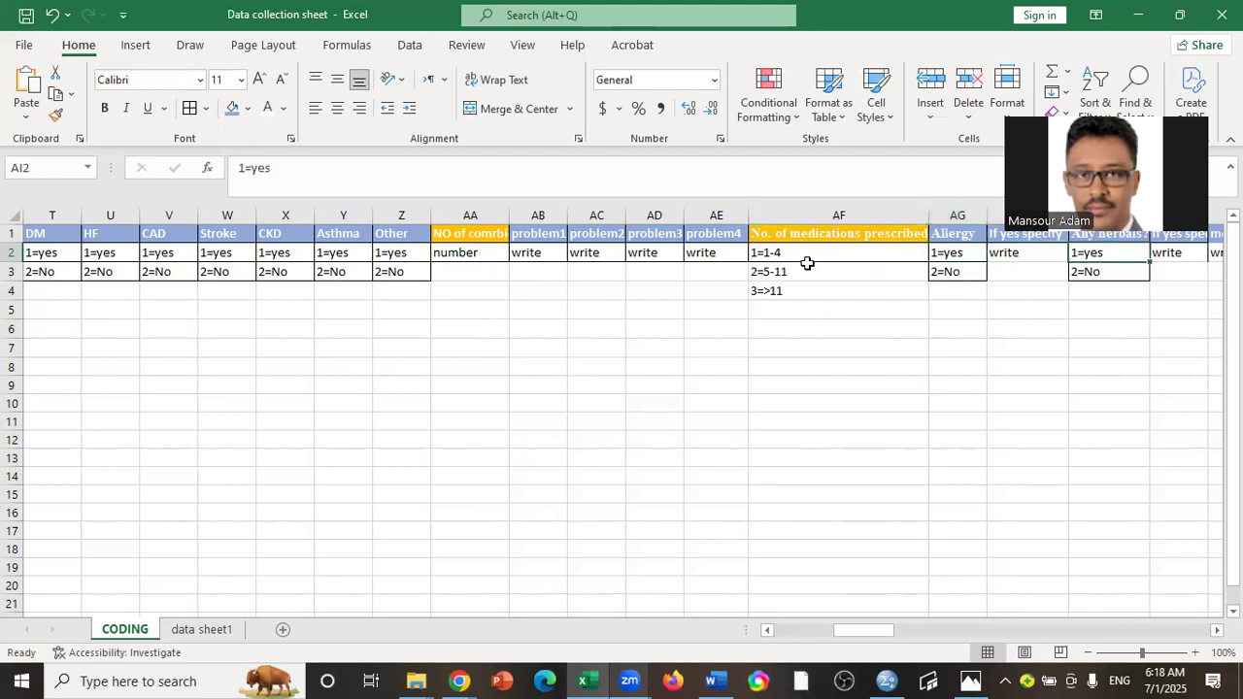
pyautogui.press('Right')
pyautogui.press('Right')
pyautogui.press('Right')
pyautogui.press('Right')
pyautogui.press('Right')
pyautogui.press('Right')
pyautogui.press('Right')
pyautogui.press('Right')
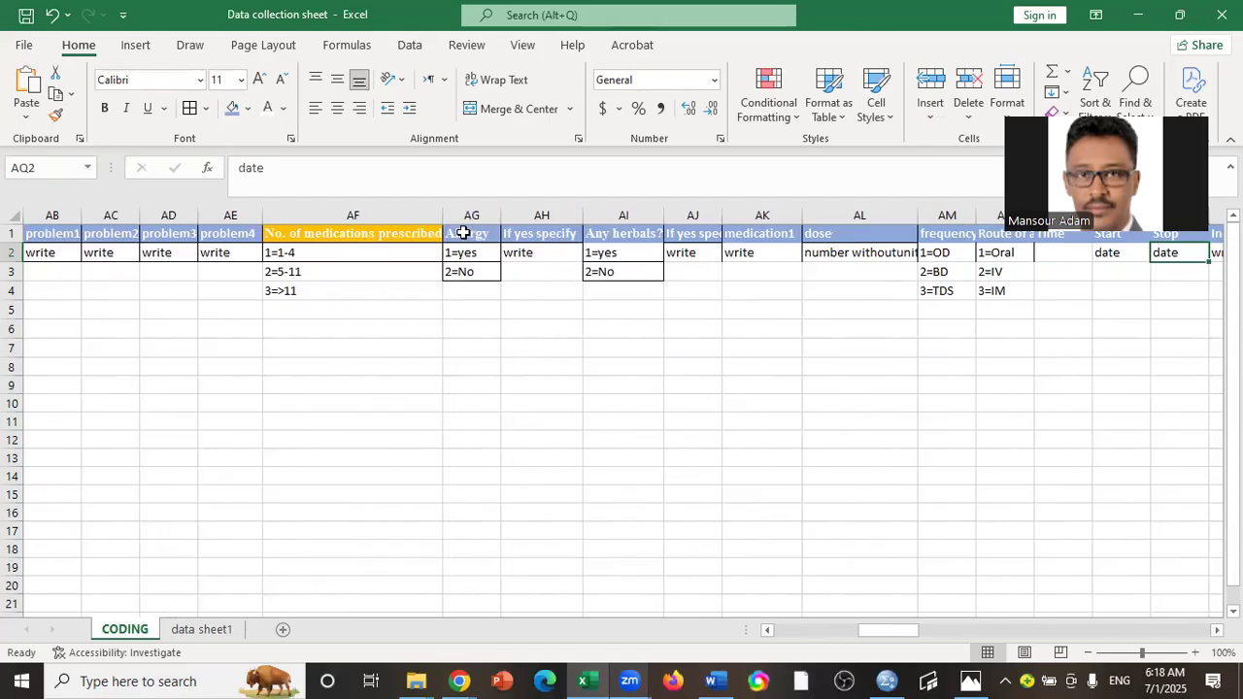
# Examine the write-in column that follows Allergy for specifying the allergy.
pyautogui.click(546, 253)
pyautogui.click(535, 268)
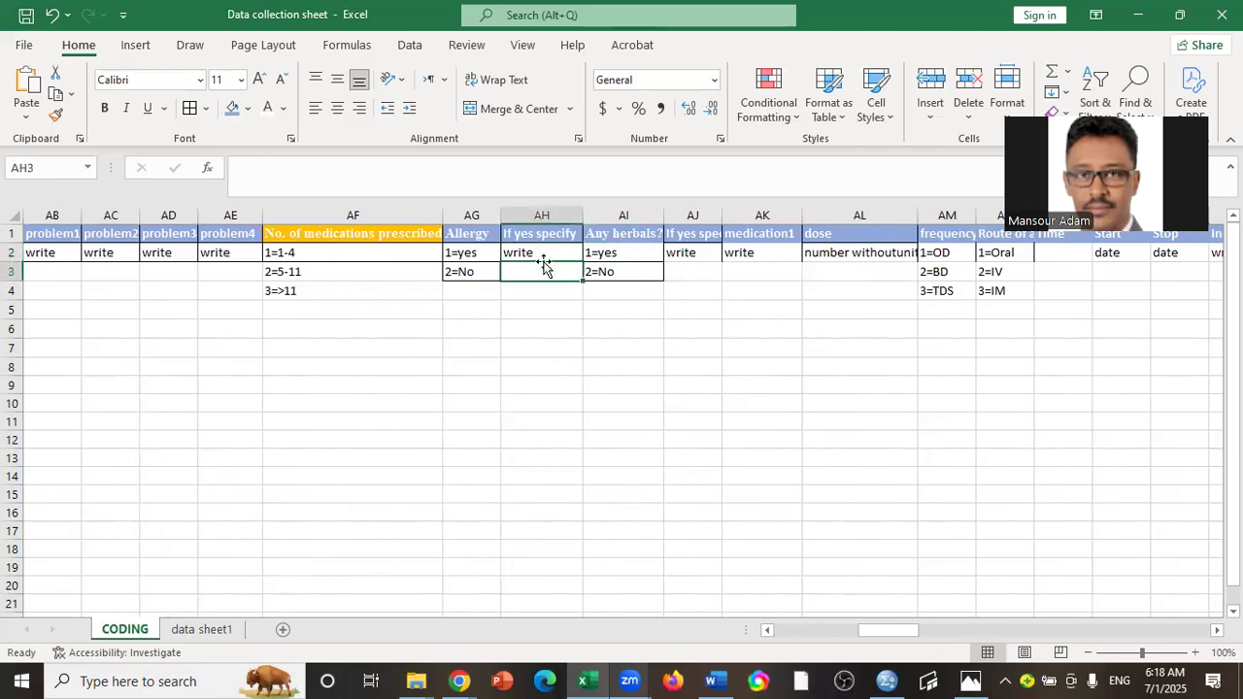
pyautogui.click(557, 251)
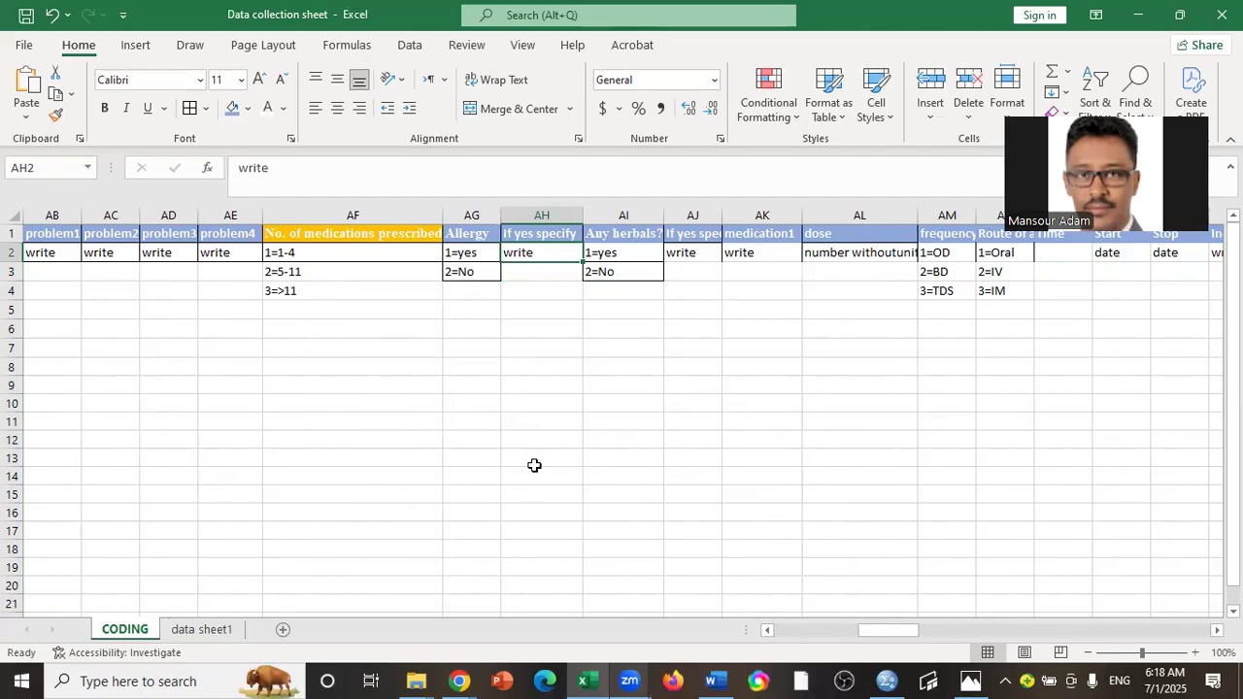
pyautogui.press('Right')
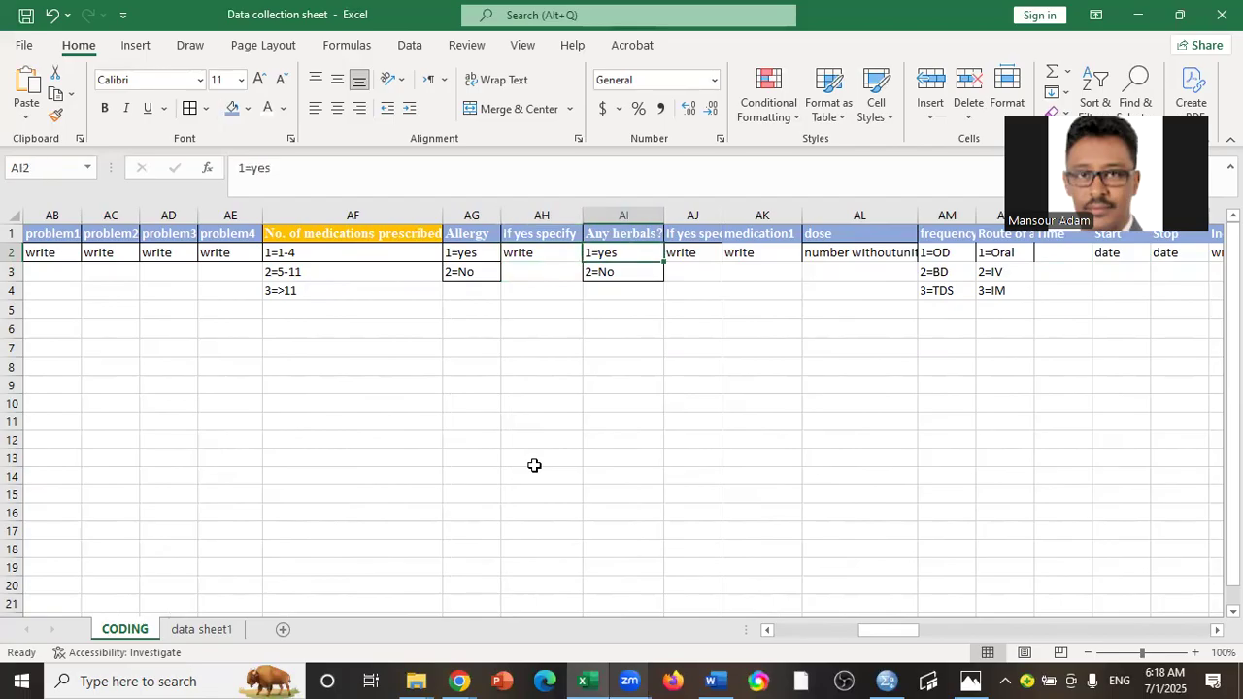
pyautogui.press('Left')
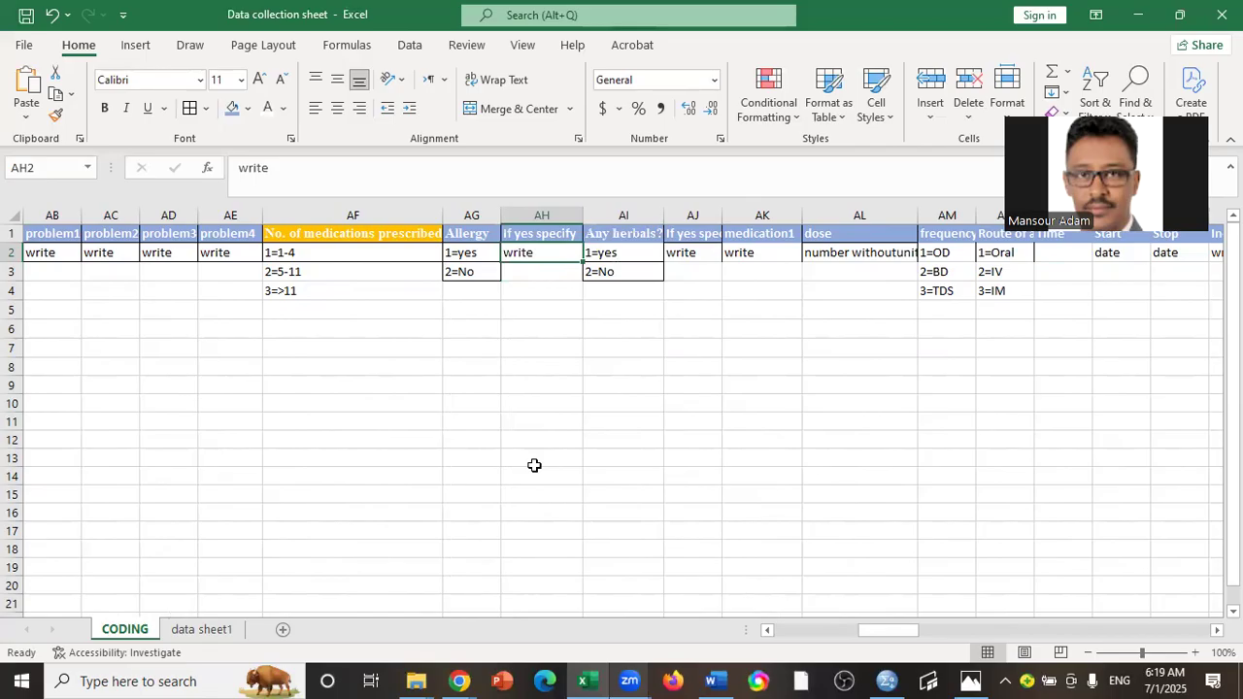
# Review the Any herbals? codes, the specify column that follows them and the medication1 entry.
pyautogui.press('Right')
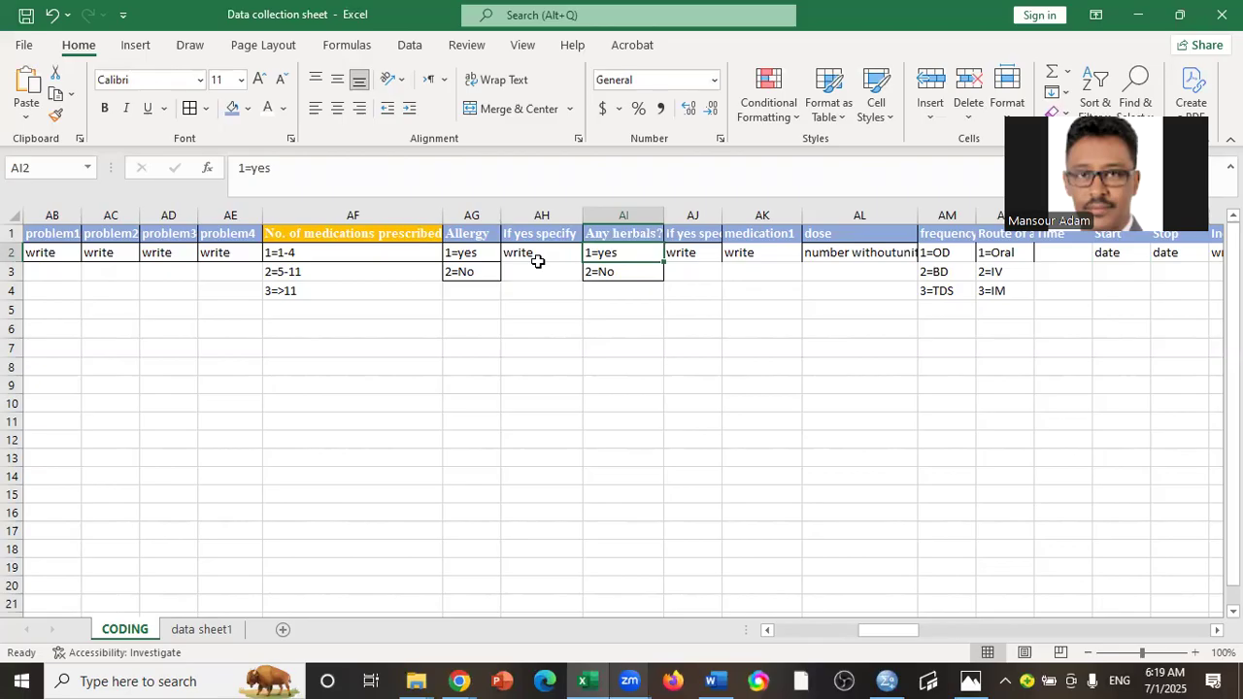
pyautogui.press('Right')
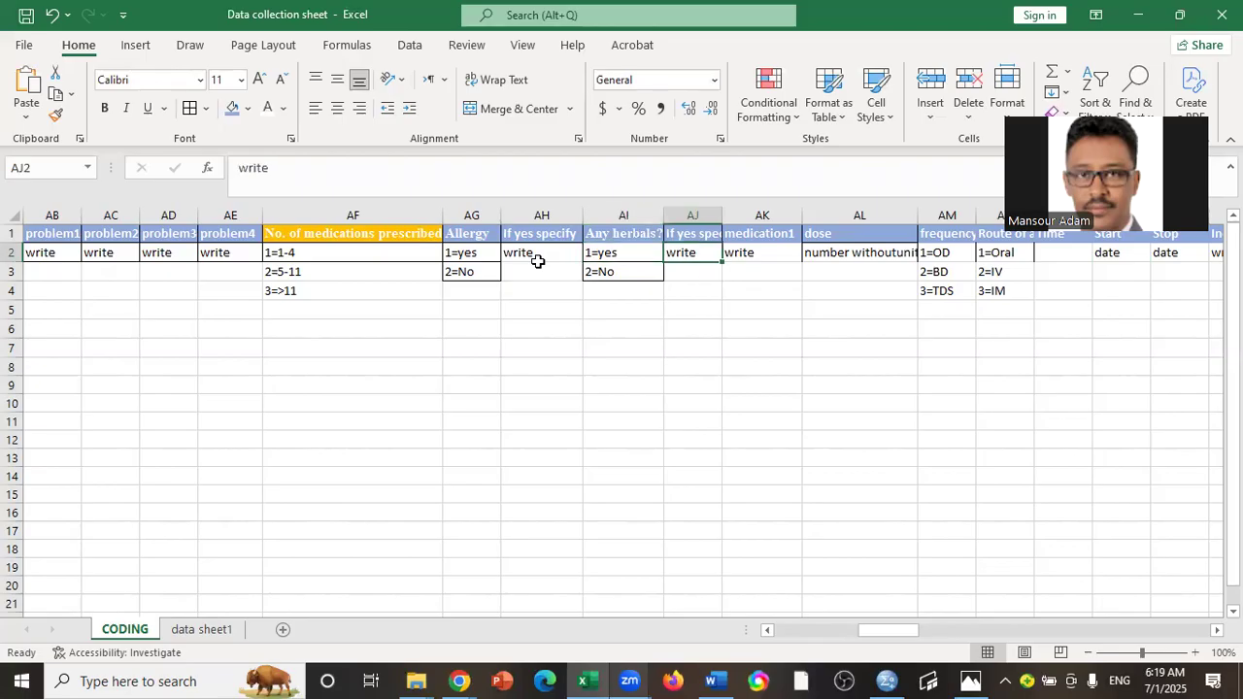
pyautogui.press('Right')
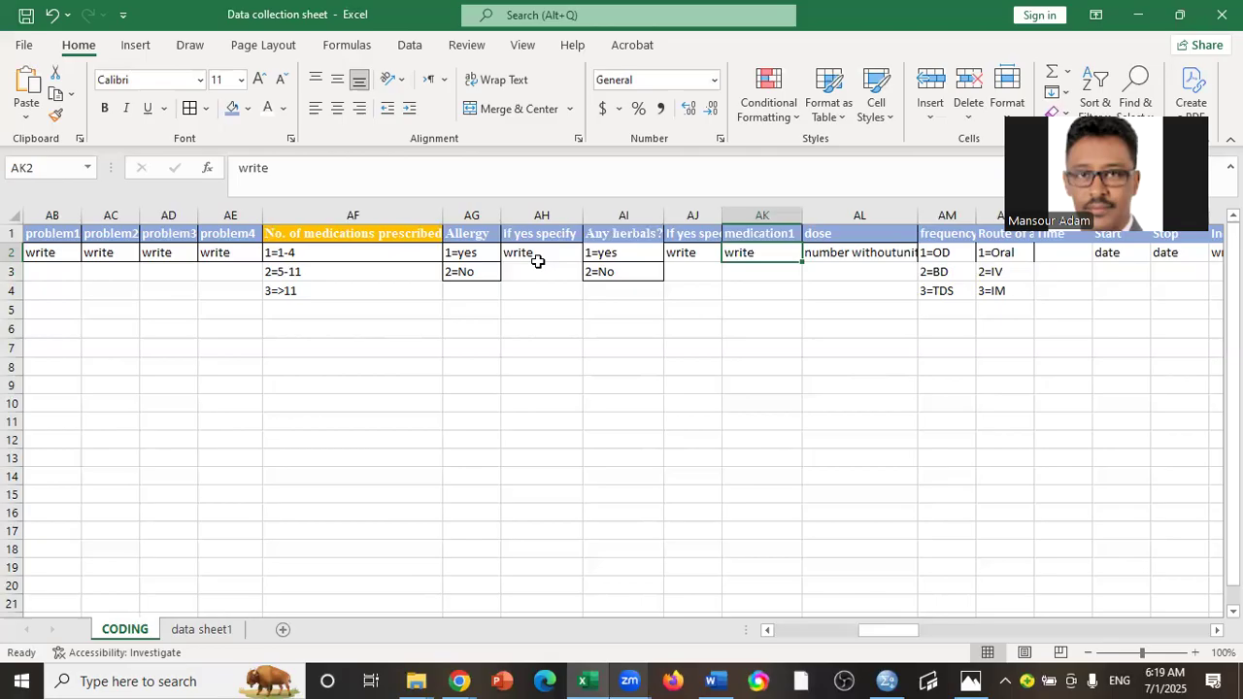
pyautogui.press('Left')
pyautogui.press('Left')
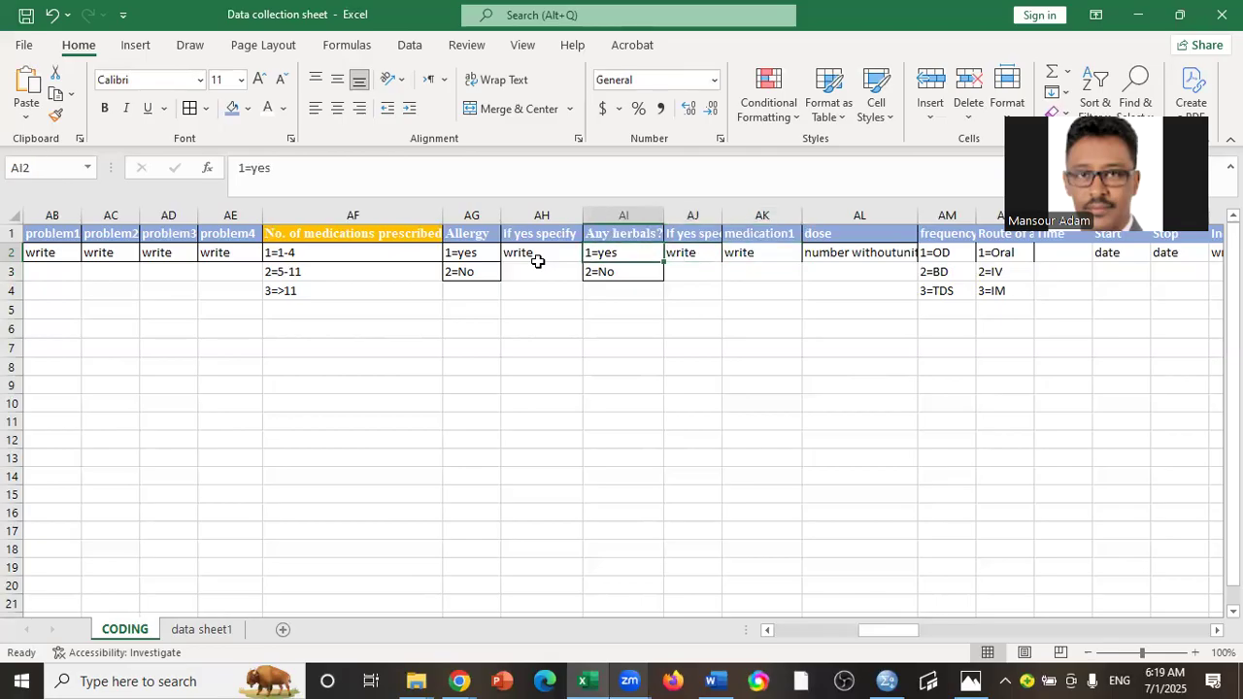
pyautogui.press('Right')
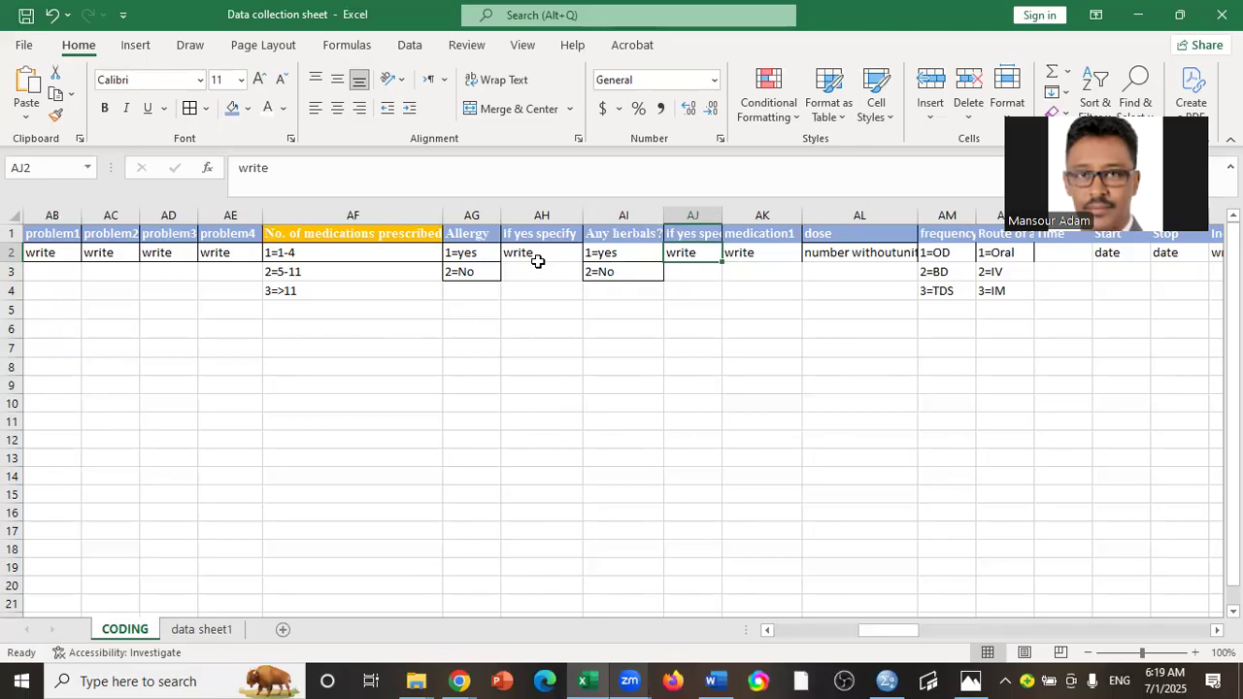
pyautogui.press('Right')
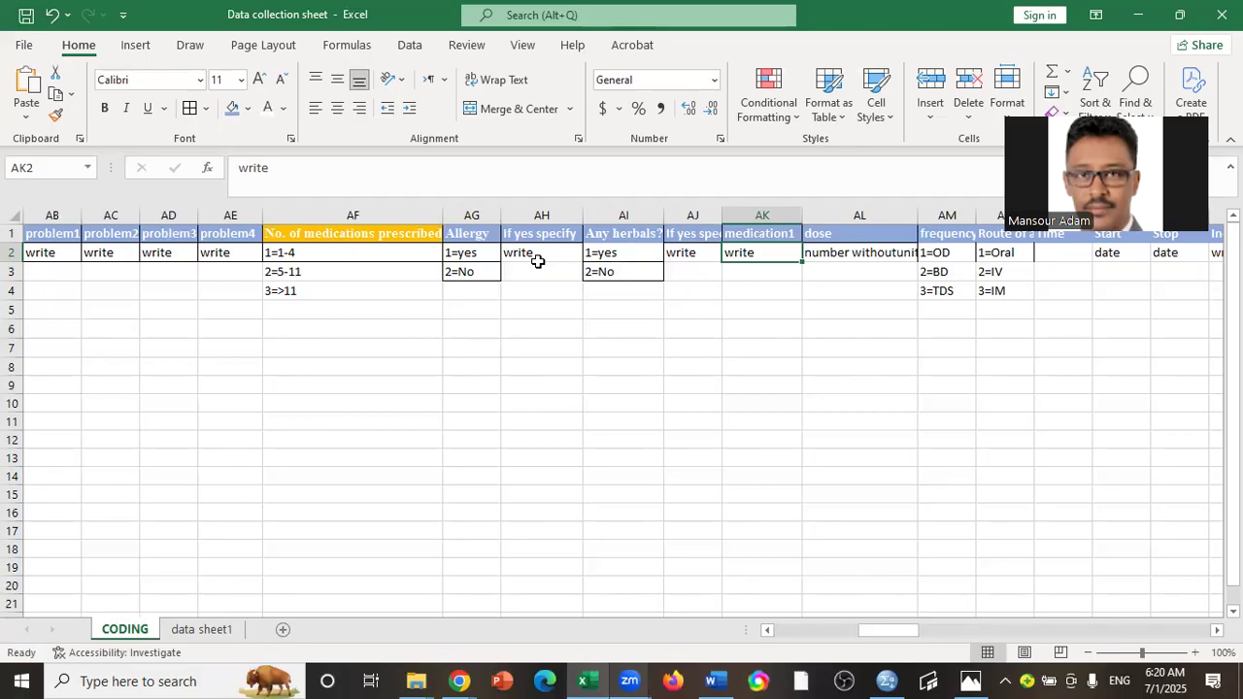
# Survey the set of columns describing medication1, from its dose to its stop date, and return to the medication name.
pyautogui.press('Right')
pyautogui.press('Right')
pyautogui.press('Right')
pyautogui.press('Right')
pyautogui.press('Right')
pyautogui.press('Right')
pyautogui.press('Right')
pyautogui.press('Right')
pyautogui.press('Right')
pyautogui.press('Right')
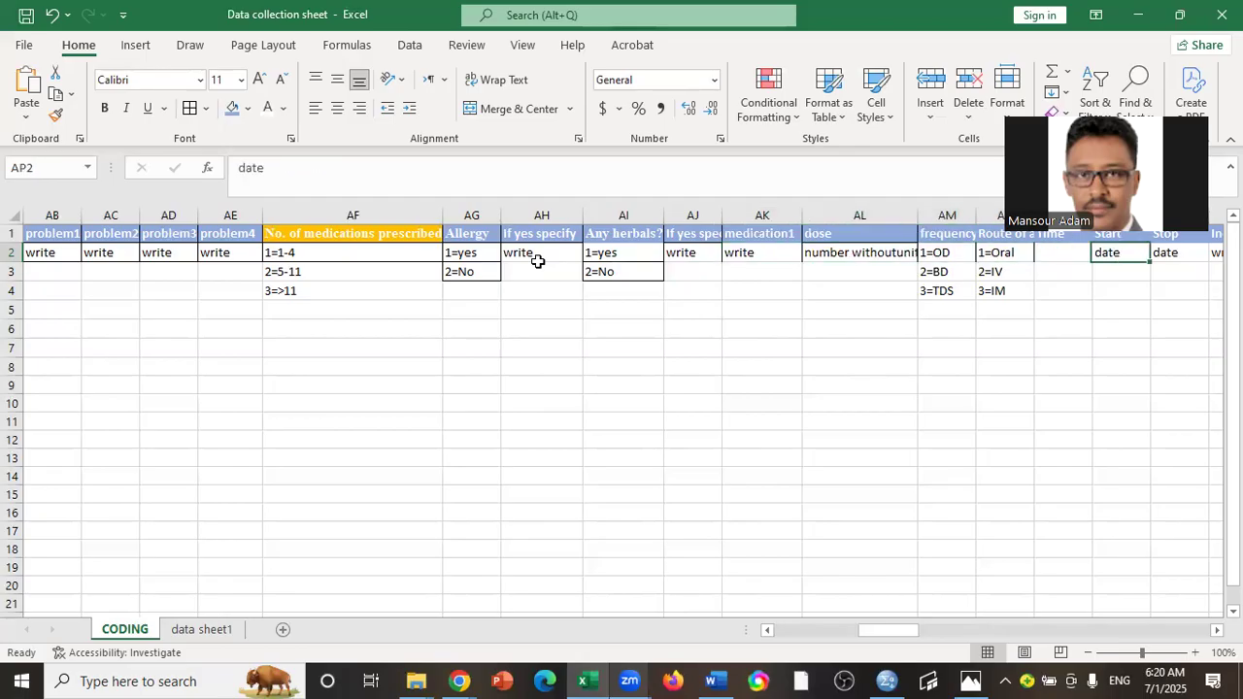
pyautogui.press('Left')
pyautogui.press('Left')
pyautogui.press('Left')
pyautogui.press('Left')
pyautogui.press('Left')
pyautogui.press('Left')
pyautogui.press('Left')
pyautogui.press('Left')
pyautogui.press('Left')
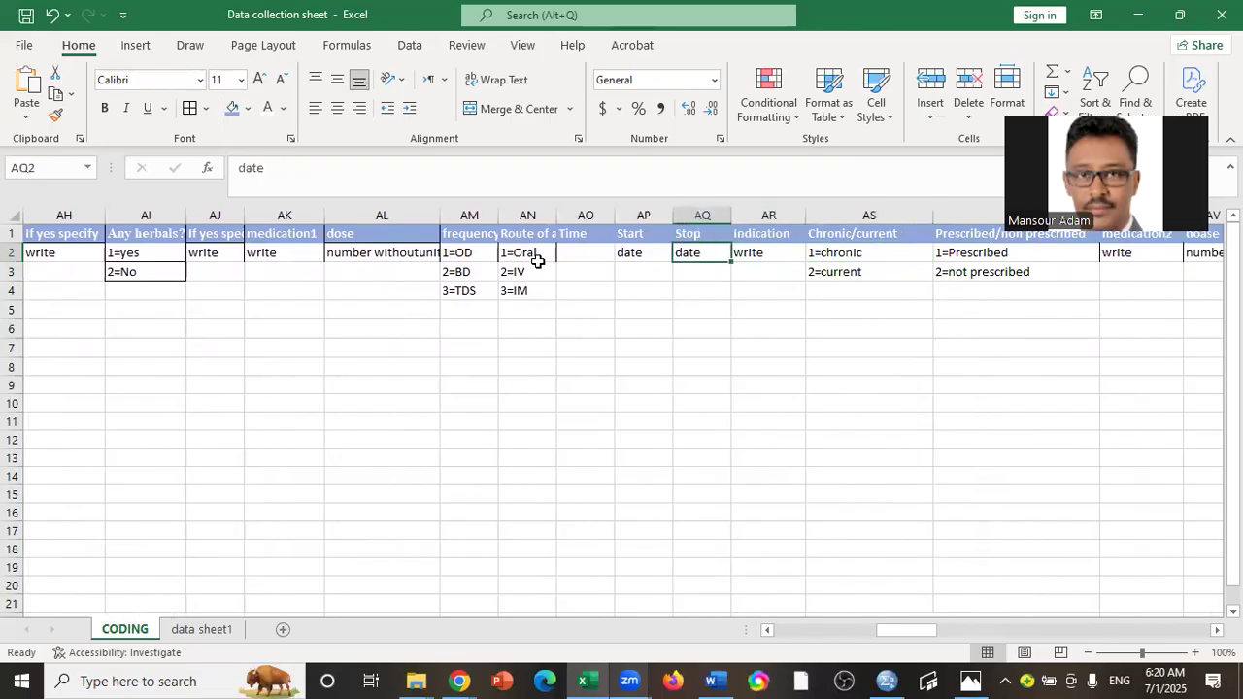
pyautogui.press('Left')
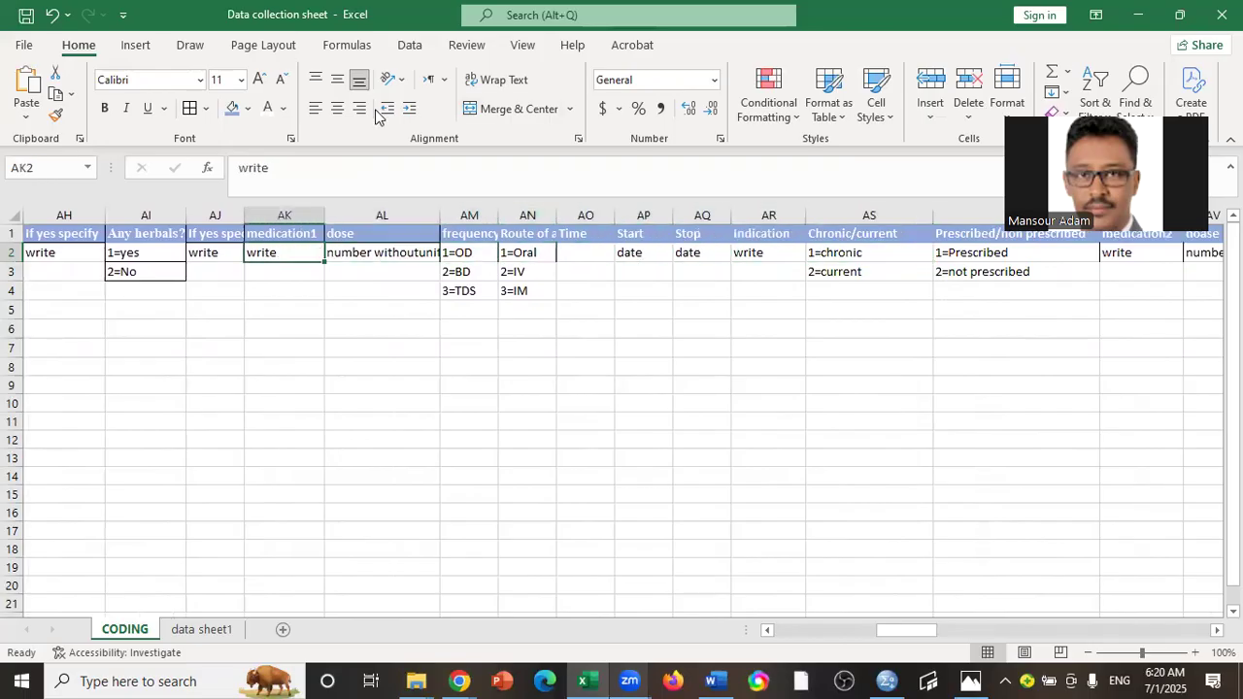
# Extend medication1's dose header in AL1 to read dose without unit.
pyautogui.click(297, 234)
pyautogui.click(285, 251)
pyautogui.click(376, 255)
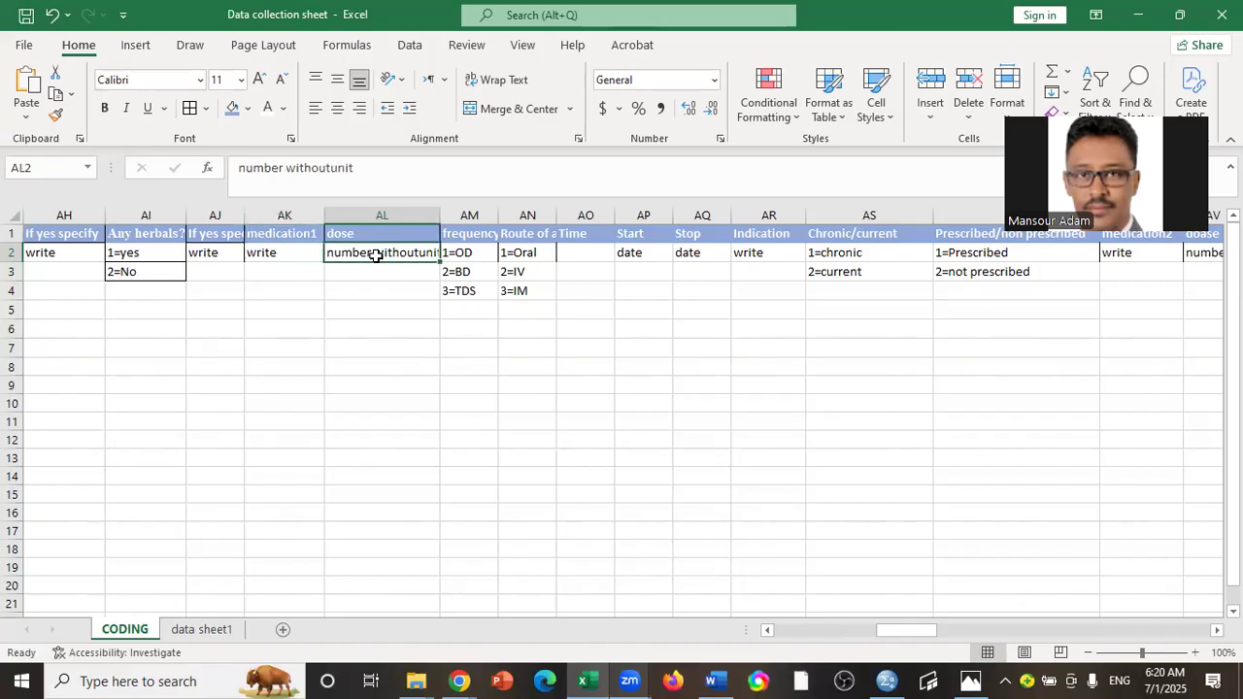
pyautogui.doubleClick(369, 233)
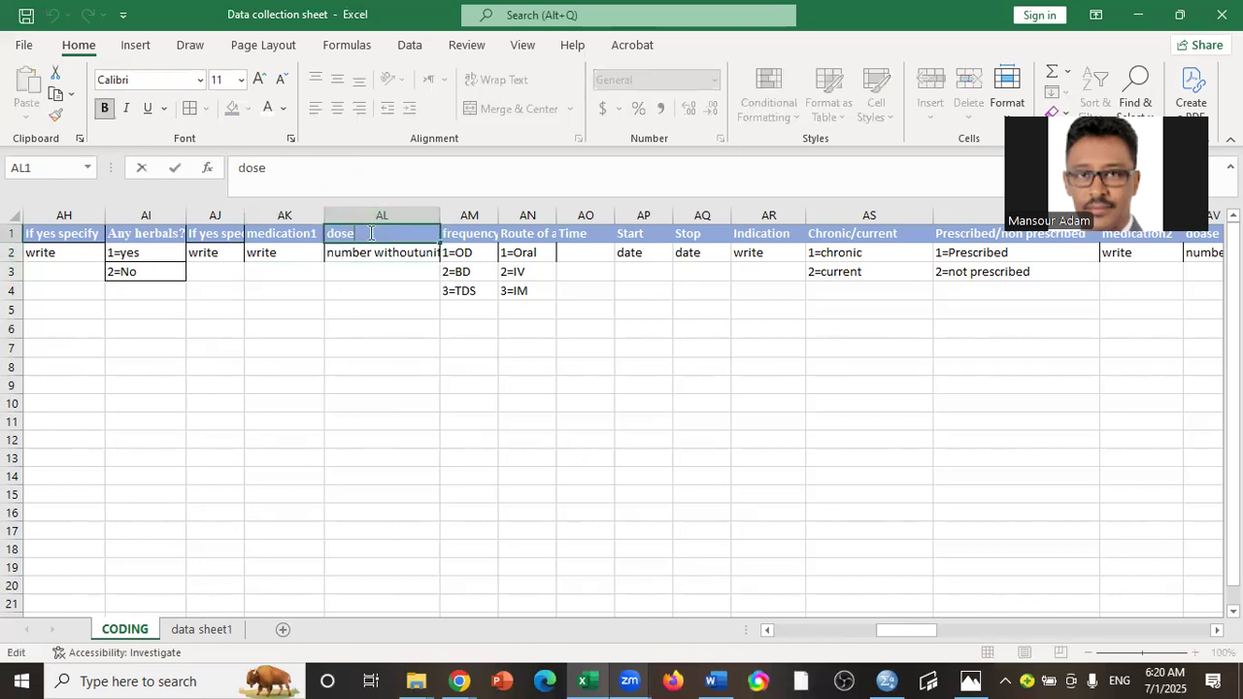
pyautogui.write('without unit')
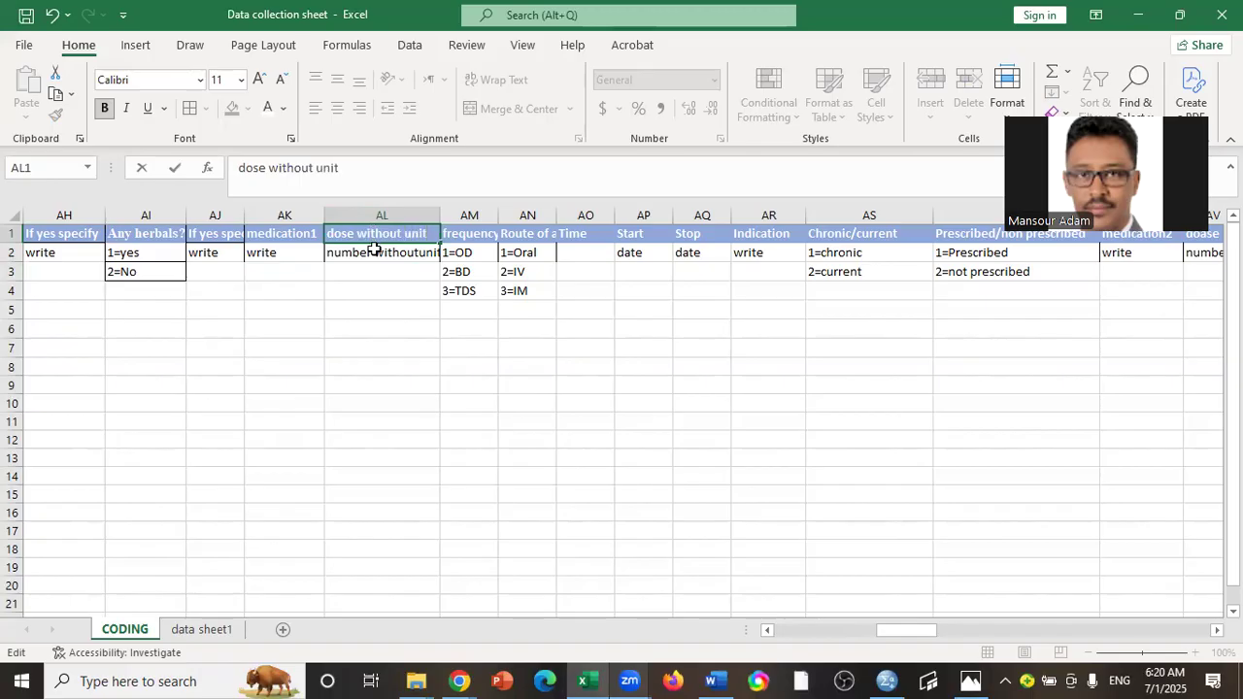
pyautogui.click(380, 273)
pyautogui.click(392, 253)
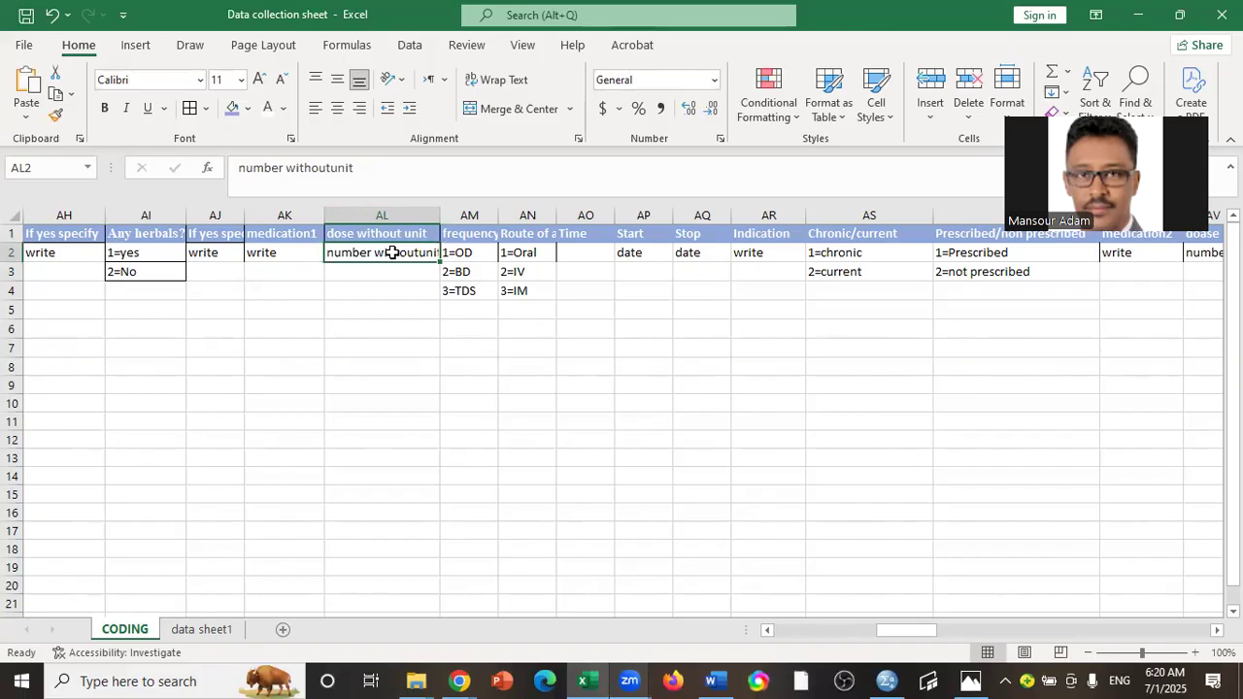
# Review the frequency and route of administration codes and the empty Time column for medication1.
pyautogui.click(474, 253)
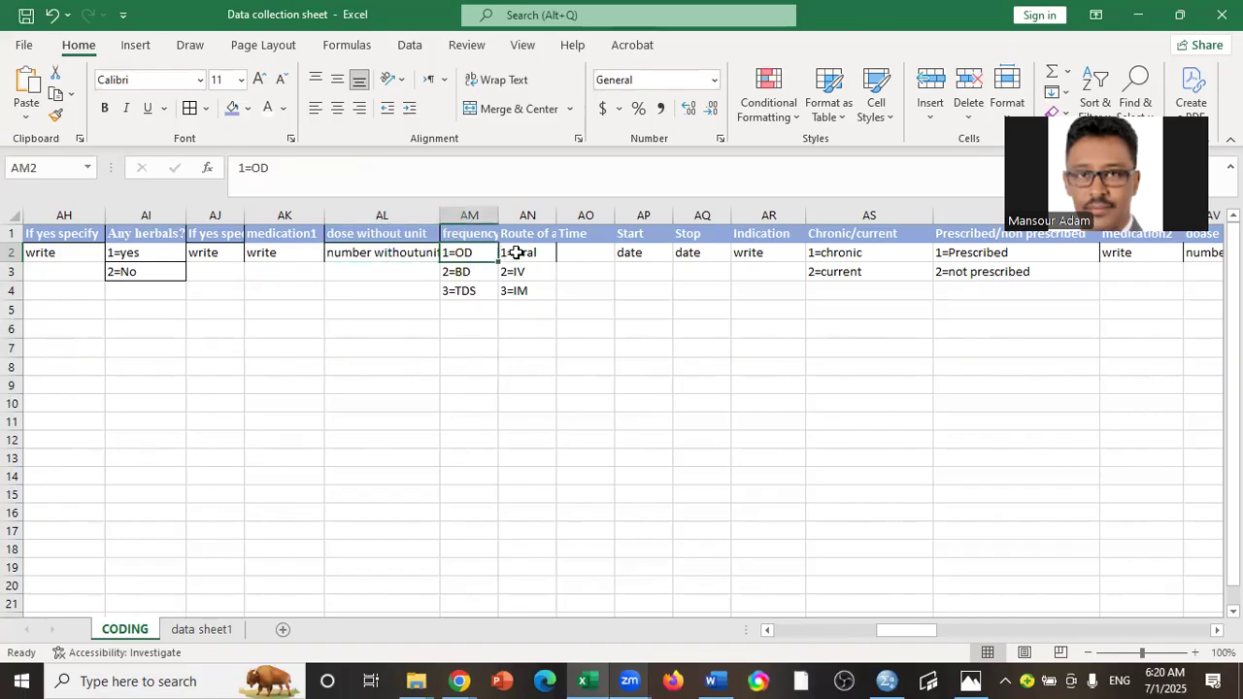
pyautogui.click(517, 253)
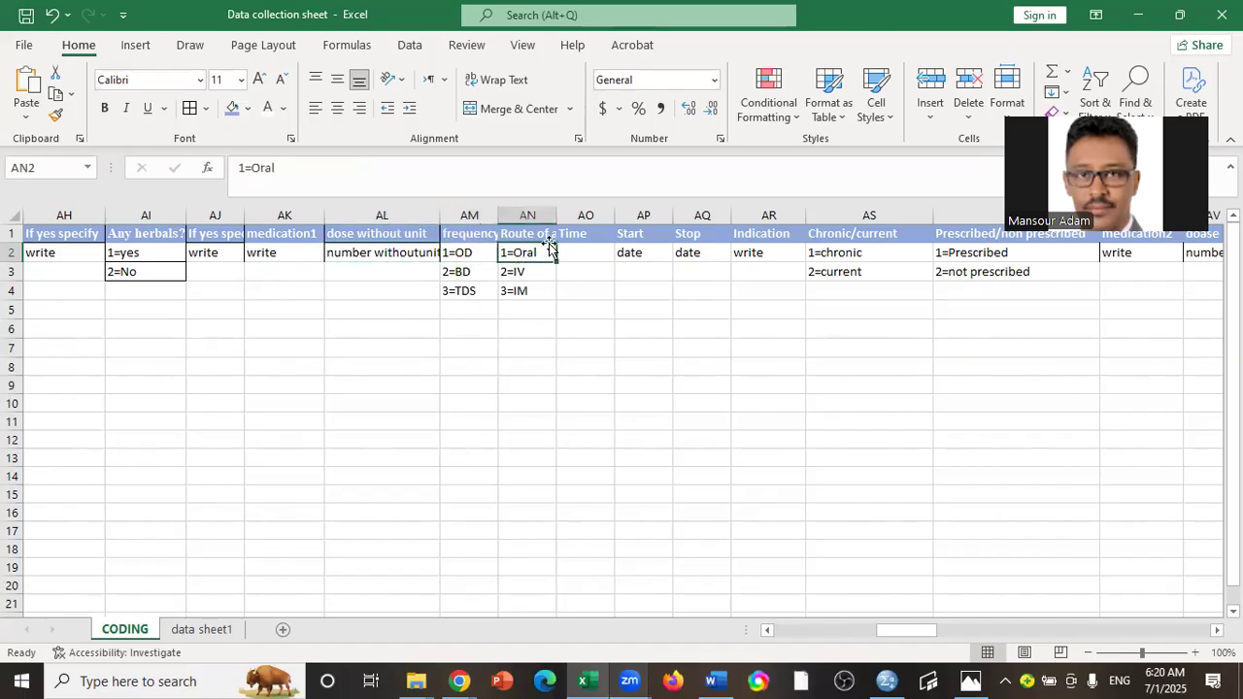
pyautogui.click(586, 252)
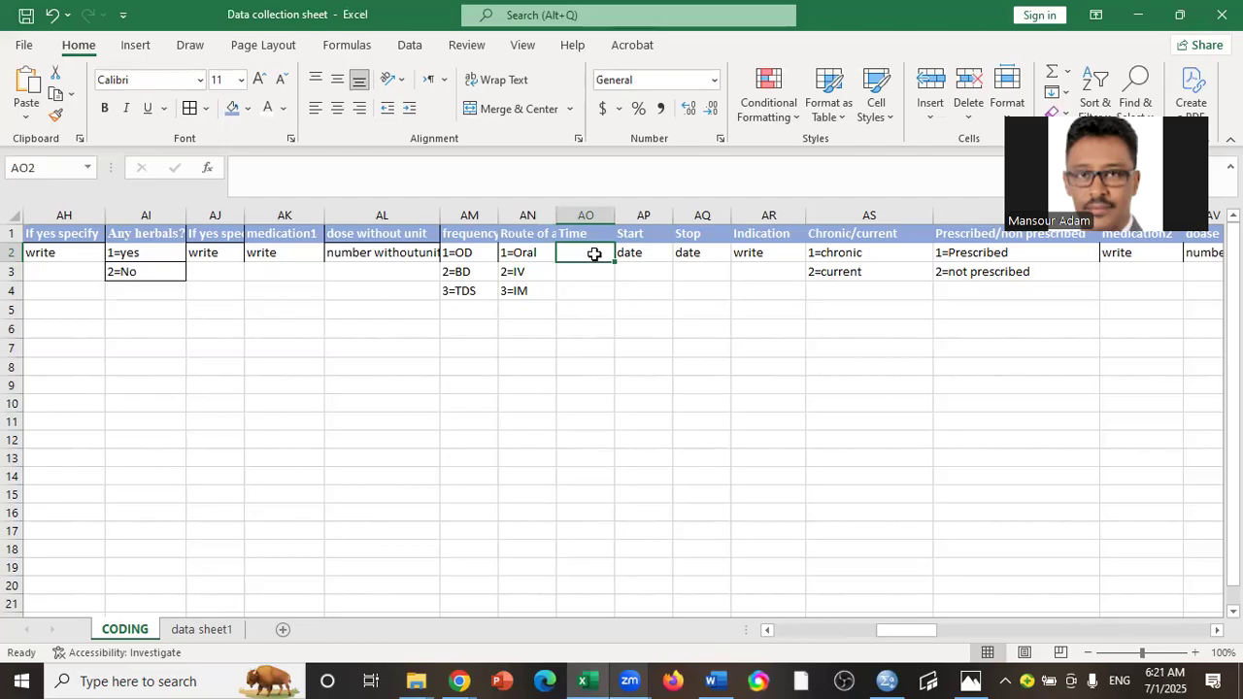
# Rename medication1's Start and Stop headers as Start date and Stop date.
pyautogui.press('Right')
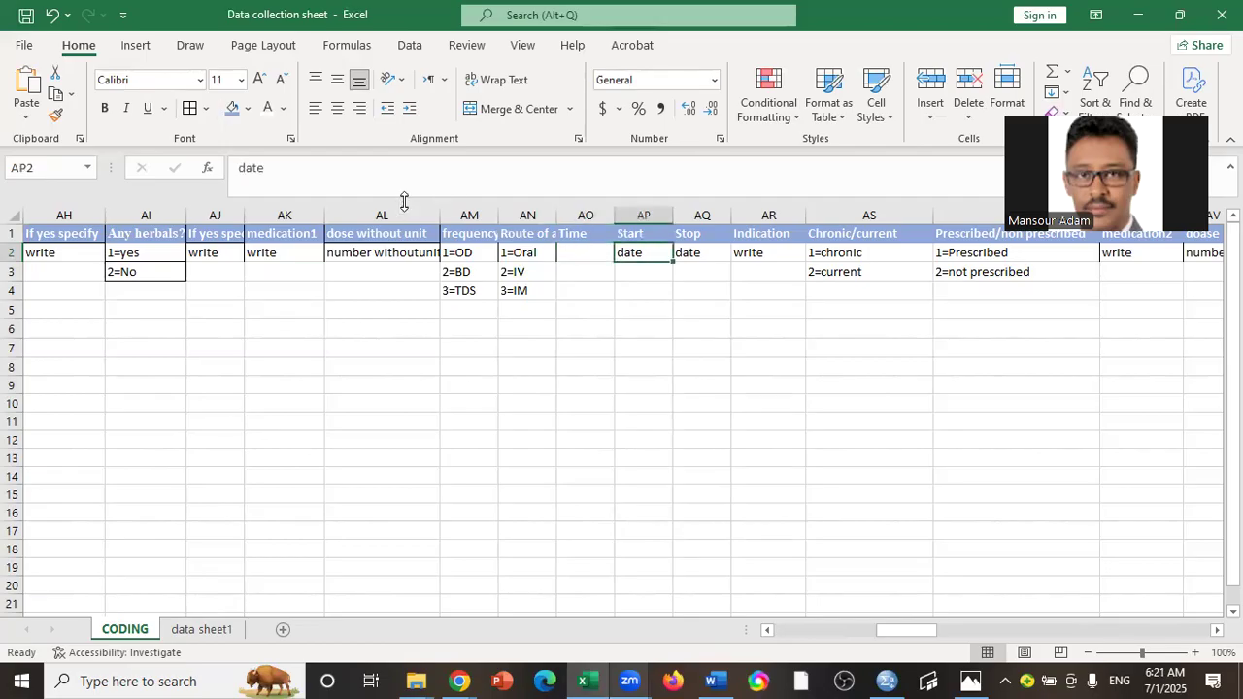
pyautogui.click(655, 236)
pyautogui.doubleClick(655, 236)
pyautogui.write('da')
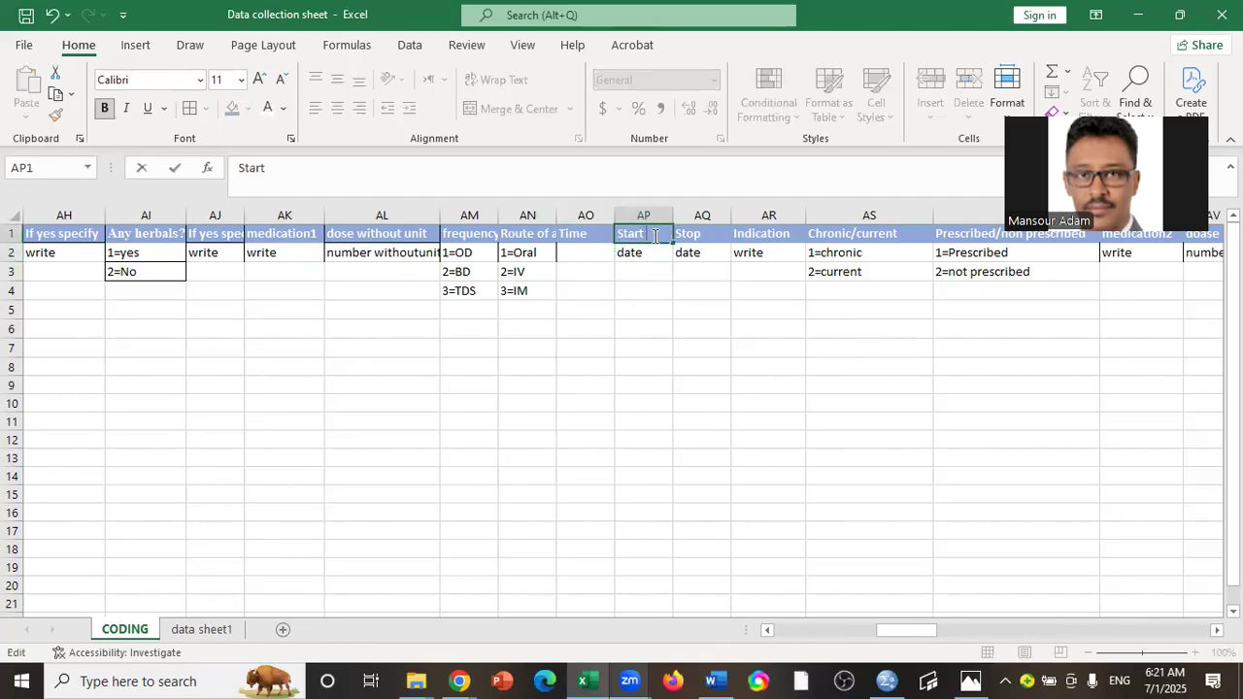
pyautogui.write('te')
pyautogui.click(704, 255)
pyautogui.click(708, 231)
pyautogui.doubleClick(710, 233)
pyautogui.write('date')
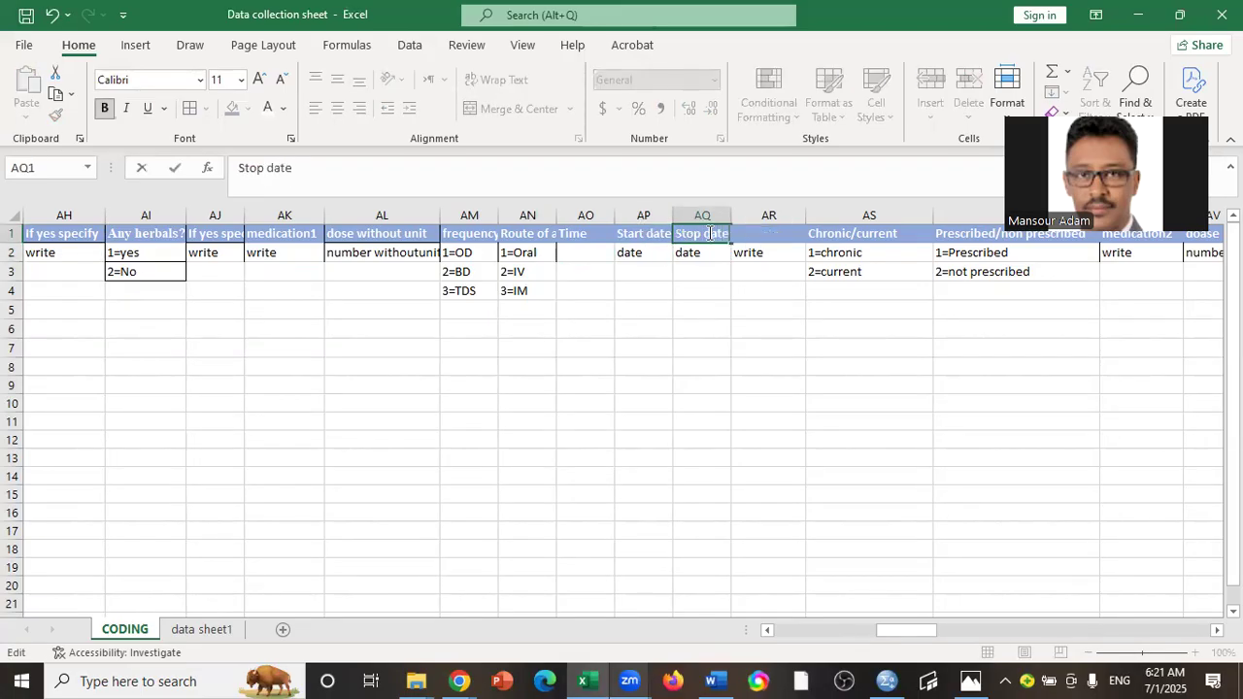
pyautogui.click(706, 273)
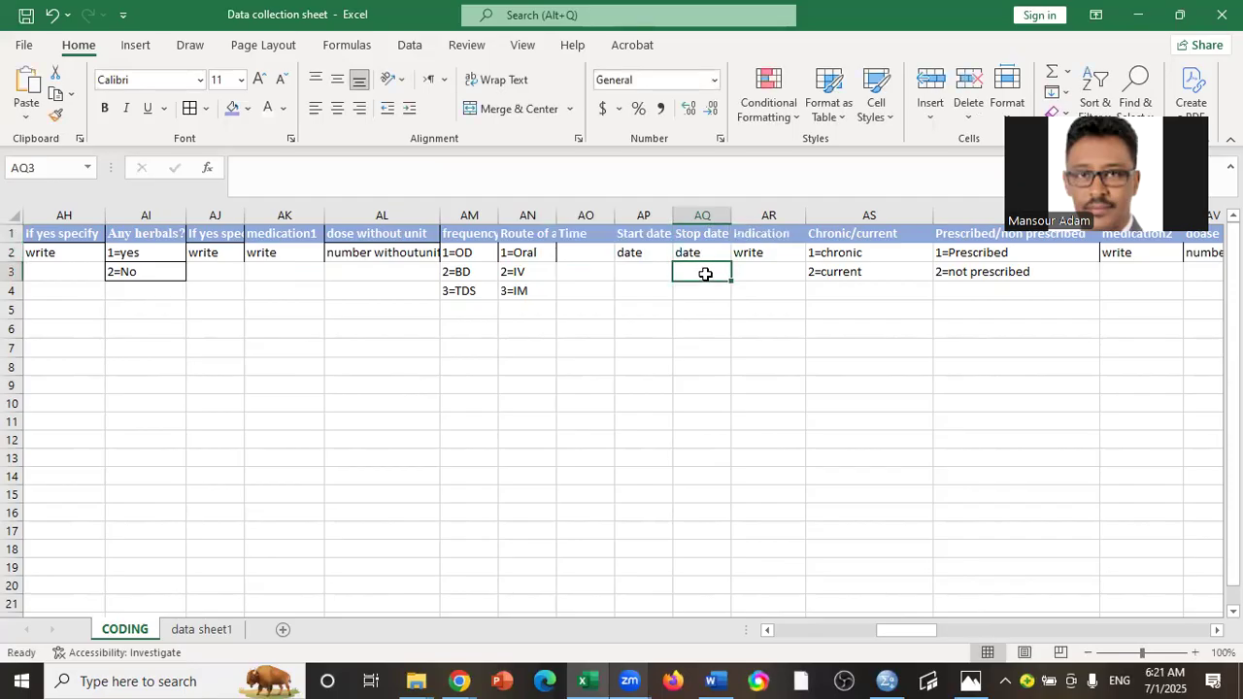
# Insert a column before Indication for medication1 and enter the header duration of tret in AR1.
pyautogui.click(765, 213)
pyautogui.rightClick(766, 217)
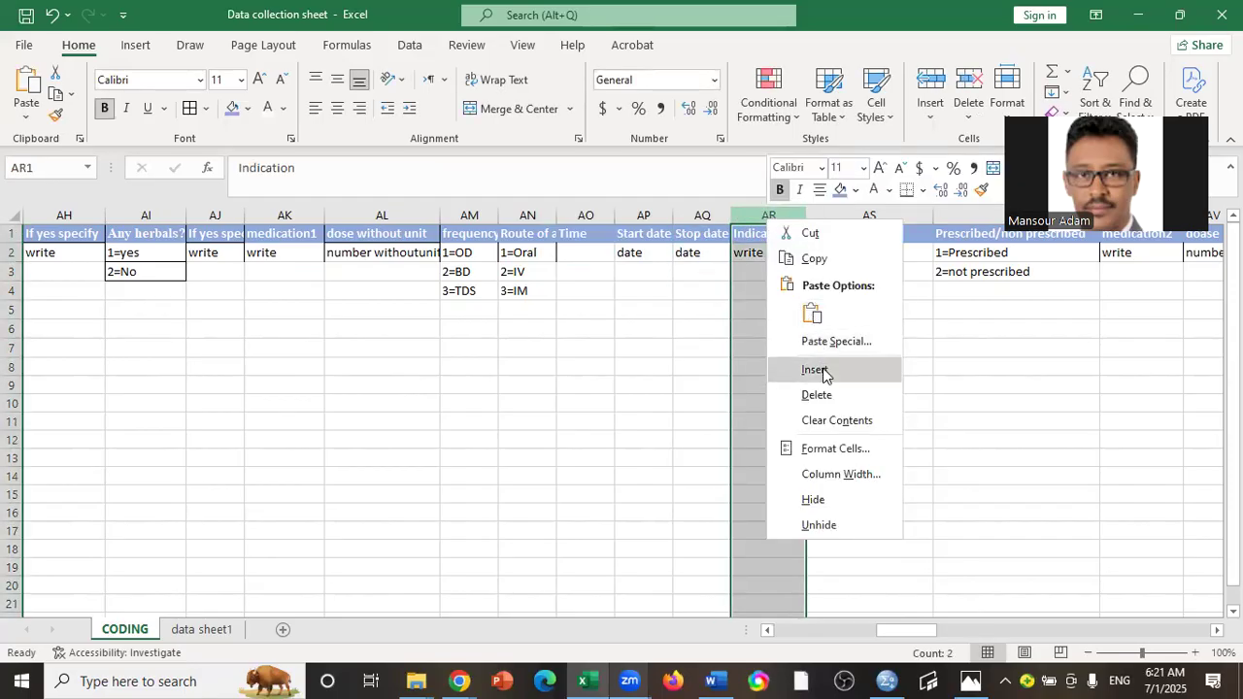
pyautogui.click(823, 375)
pyautogui.click(762, 232)
pyautogui.write('duration o')
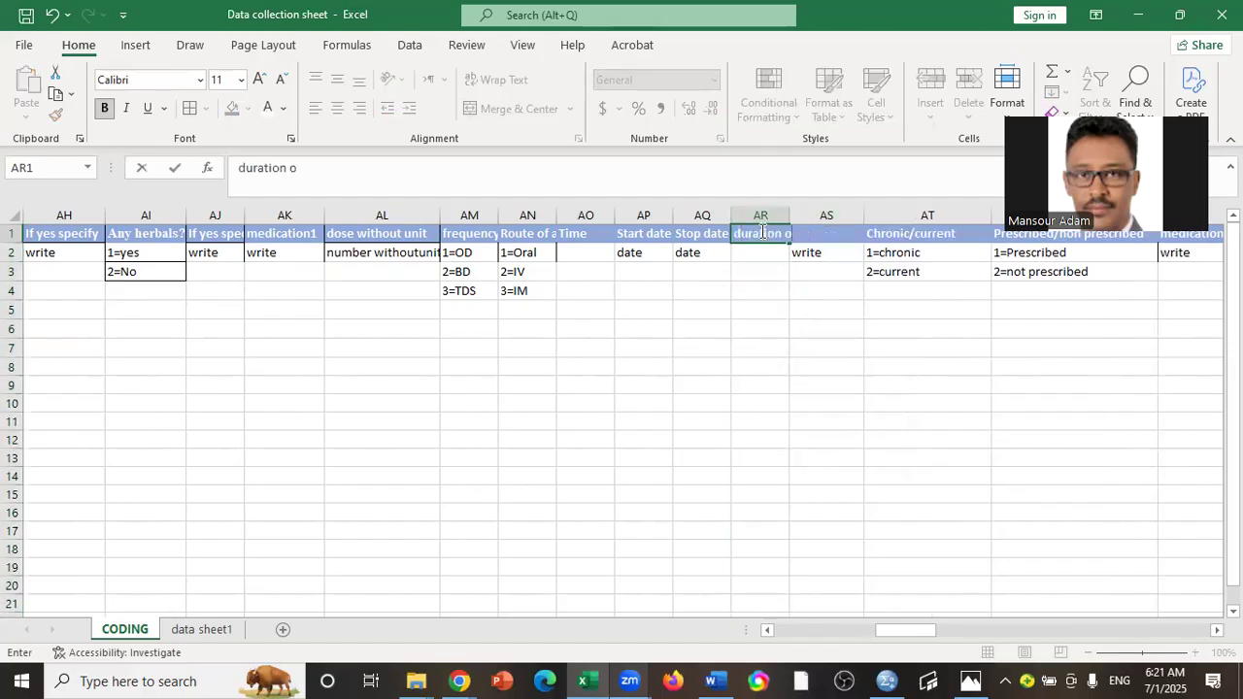
pyautogui.write('f tret')
pyautogui.press('Tab')
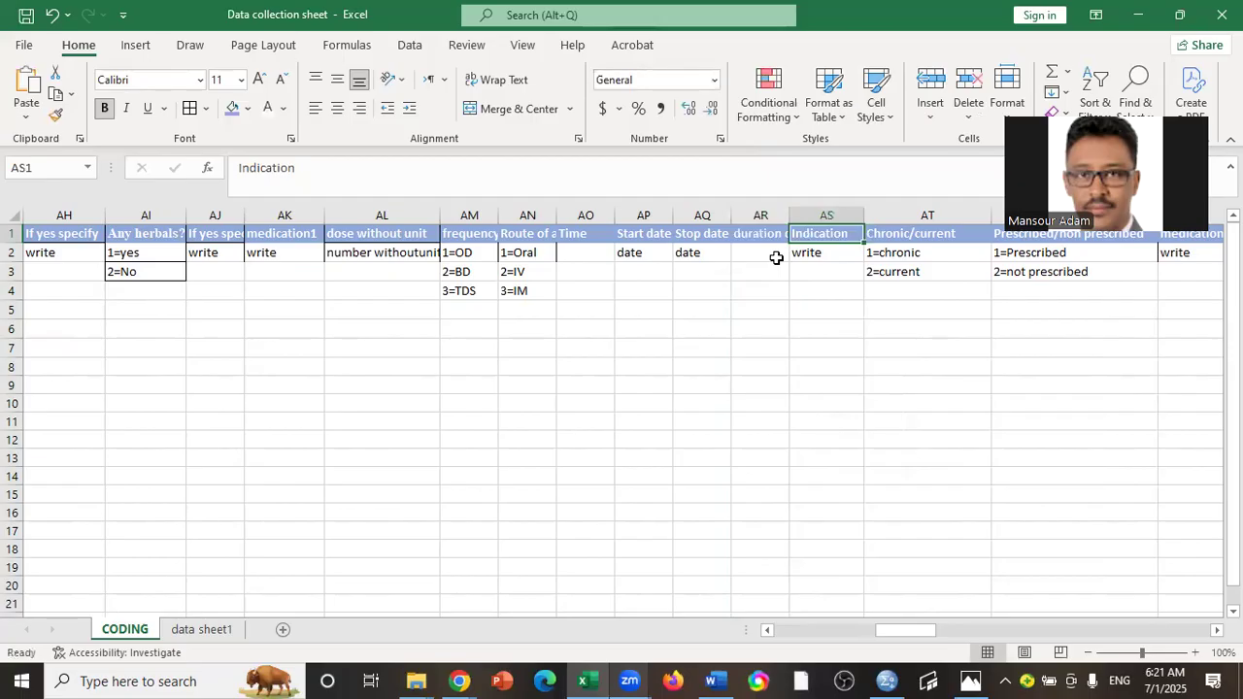
# Review how the Indication, Chronic/current and Prescribed/non prescribed columns are coded for medication1.
pyautogui.click(833, 251)
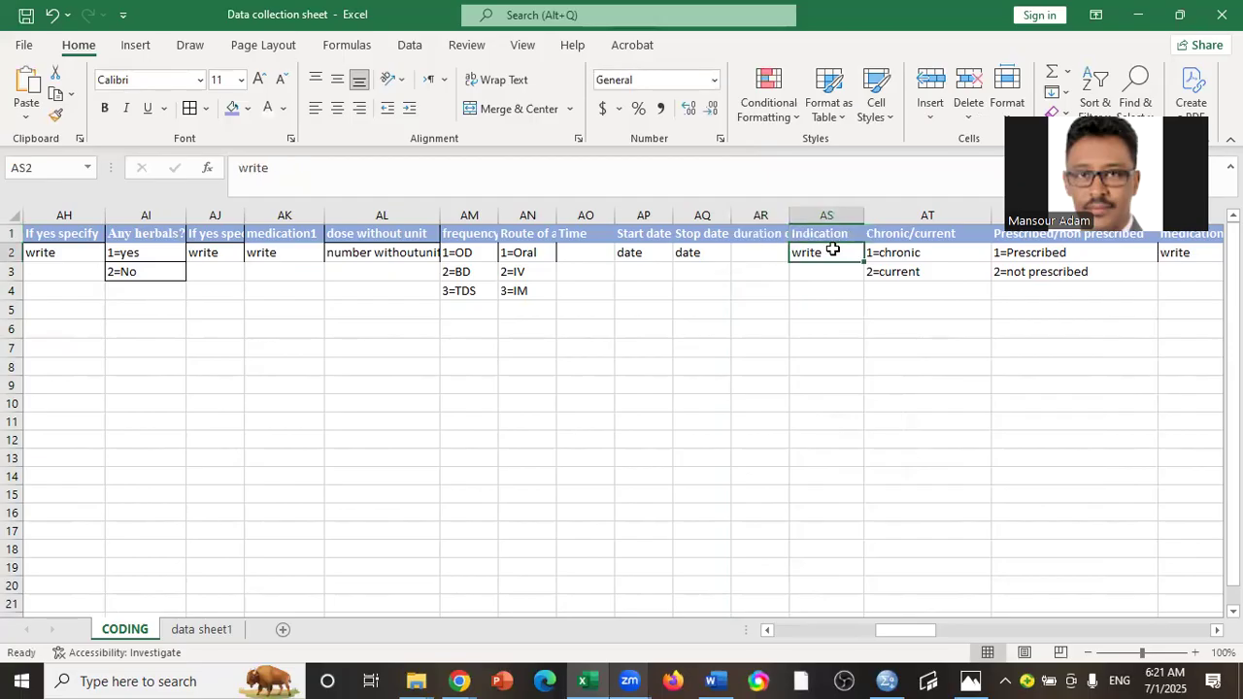
pyautogui.click(916, 251)
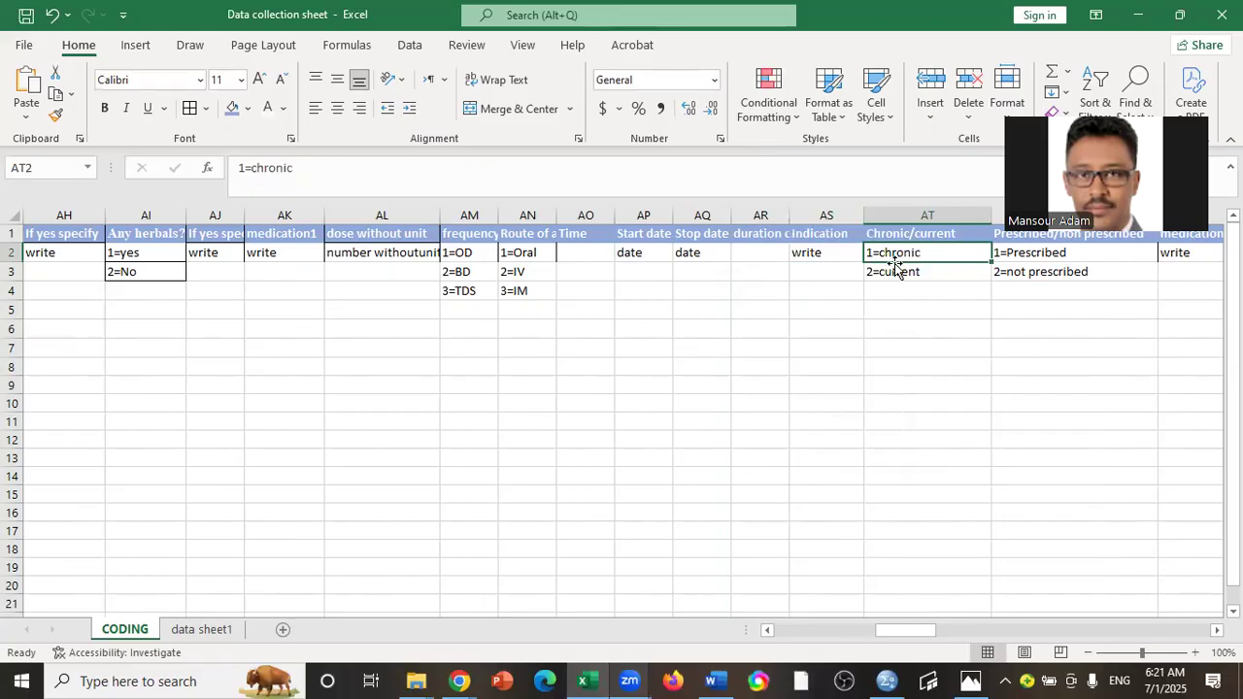
pyautogui.press('Right')
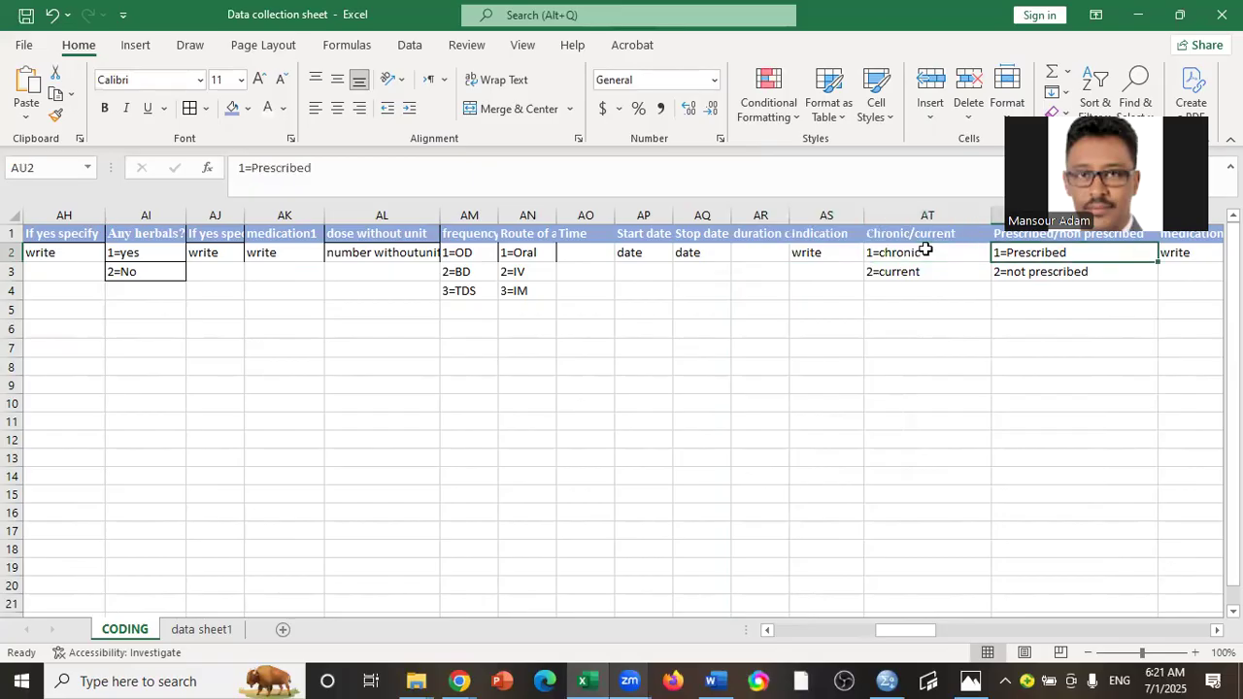
# Look over the repeated set of columns for the second medication, starting from the medication2 header.
pyautogui.press('Right')
pyautogui.press('Right')
pyautogui.press('Right')
pyautogui.press('Right')
pyautogui.press('Right')
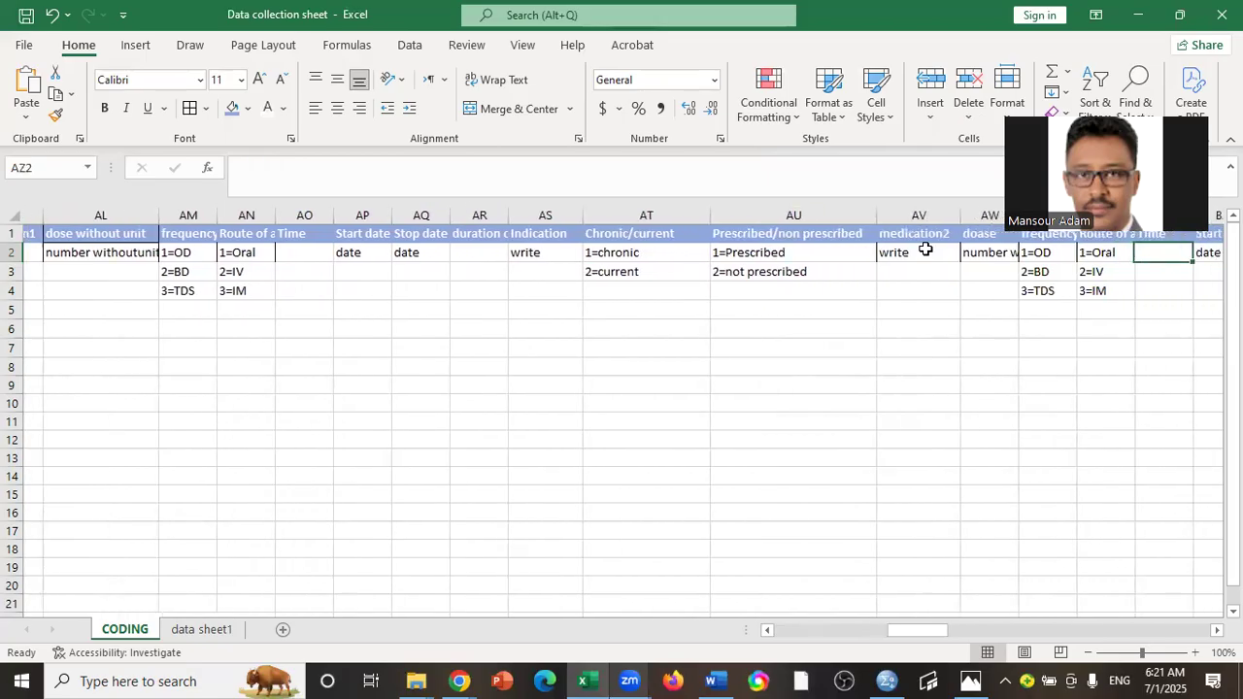
pyautogui.press('Left')
pyautogui.press('Left')
pyautogui.press('Left')
pyautogui.press('Left')
pyautogui.press('Left')
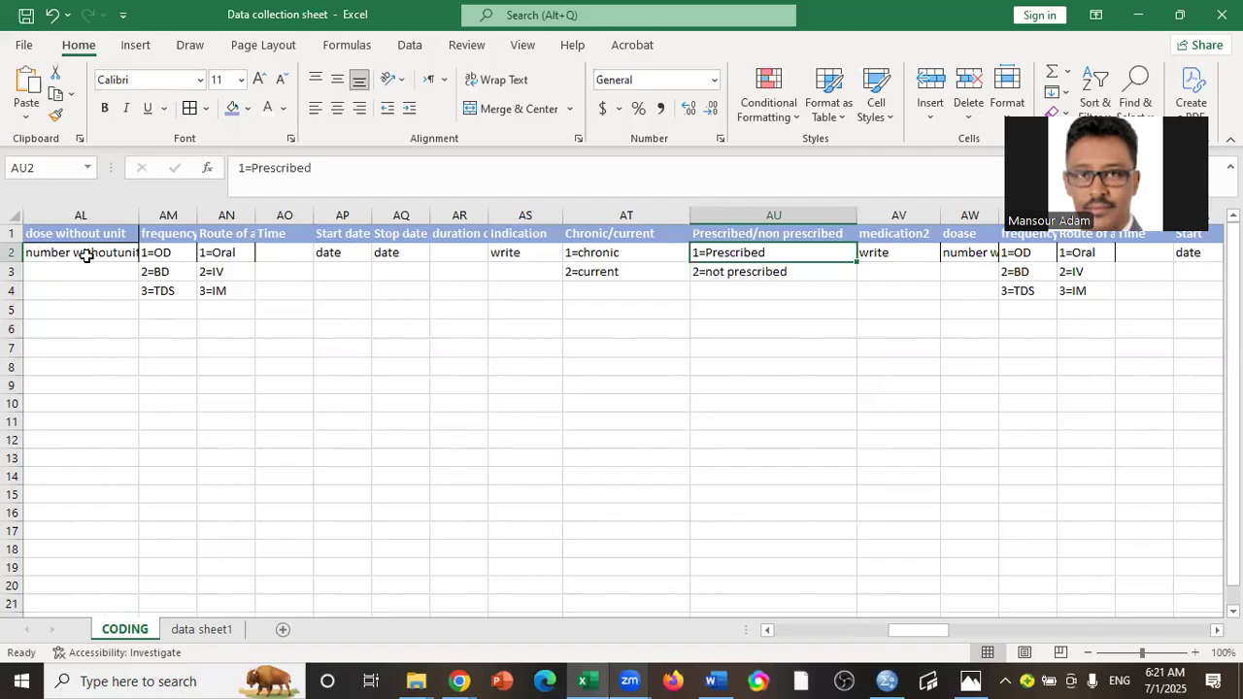
pyautogui.click(919, 233)
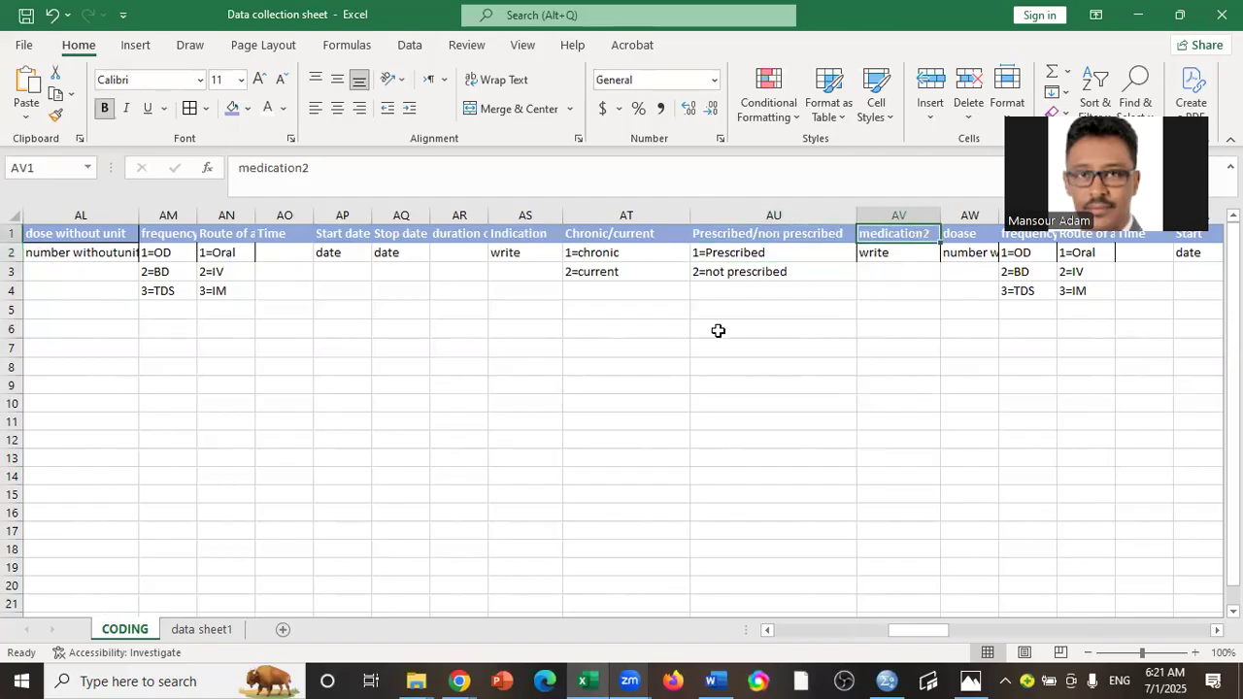
# Review medication2's columns in row 1, from doase through Prescribed/non prescribed, for a missing duration column.
pyautogui.press('Right')
pyautogui.press('Right')
pyautogui.press('Right')
pyautogui.press('Right')
pyautogui.press('Right')
pyautogui.press('Right')
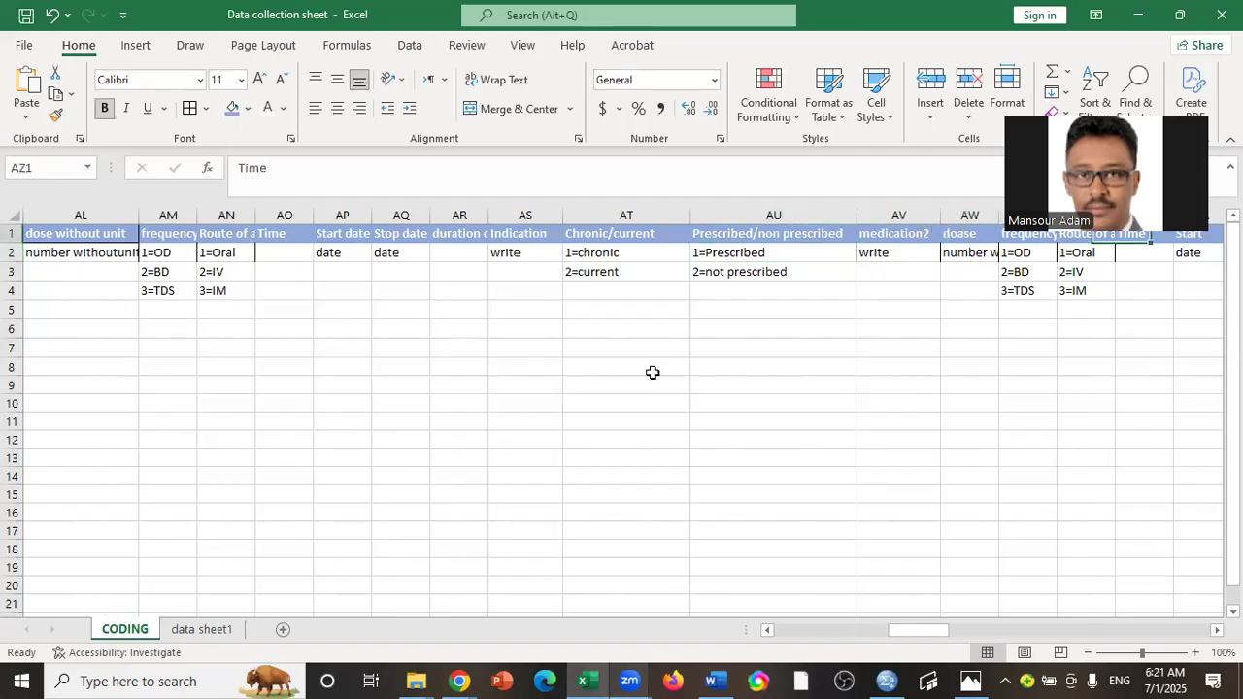
pyautogui.press('Right')
pyautogui.press('Right')
pyautogui.press('Right')
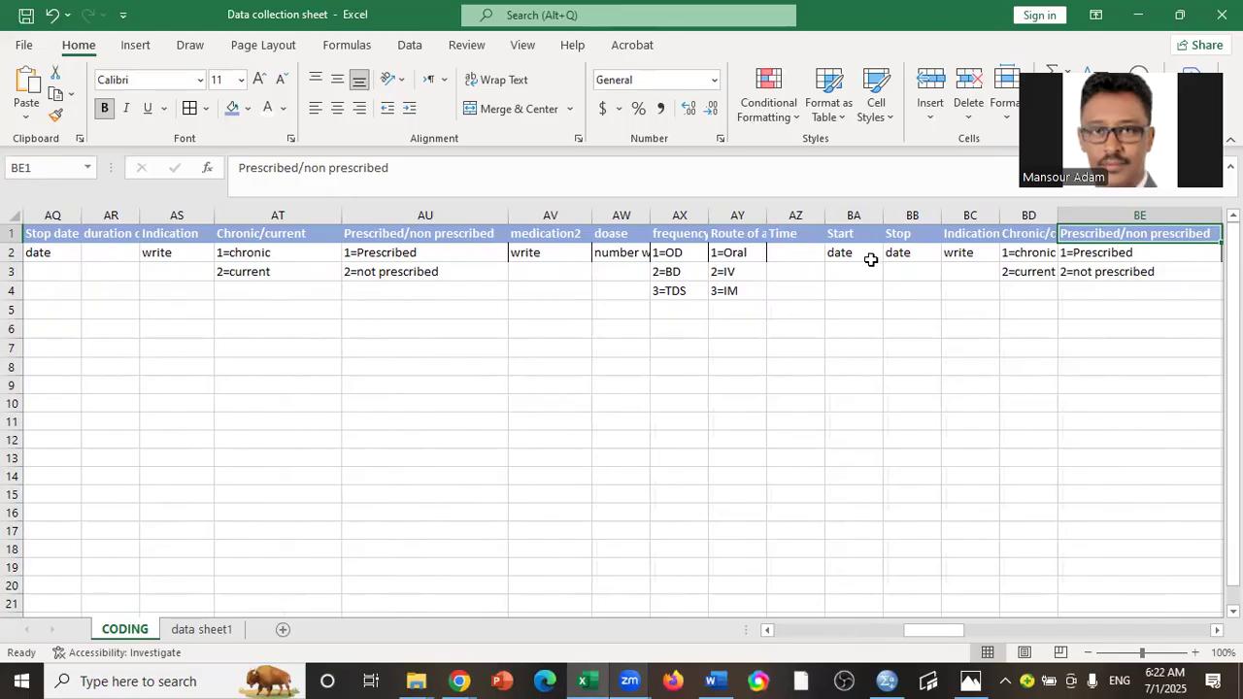
pyautogui.press('Right')
pyautogui.press('Right')
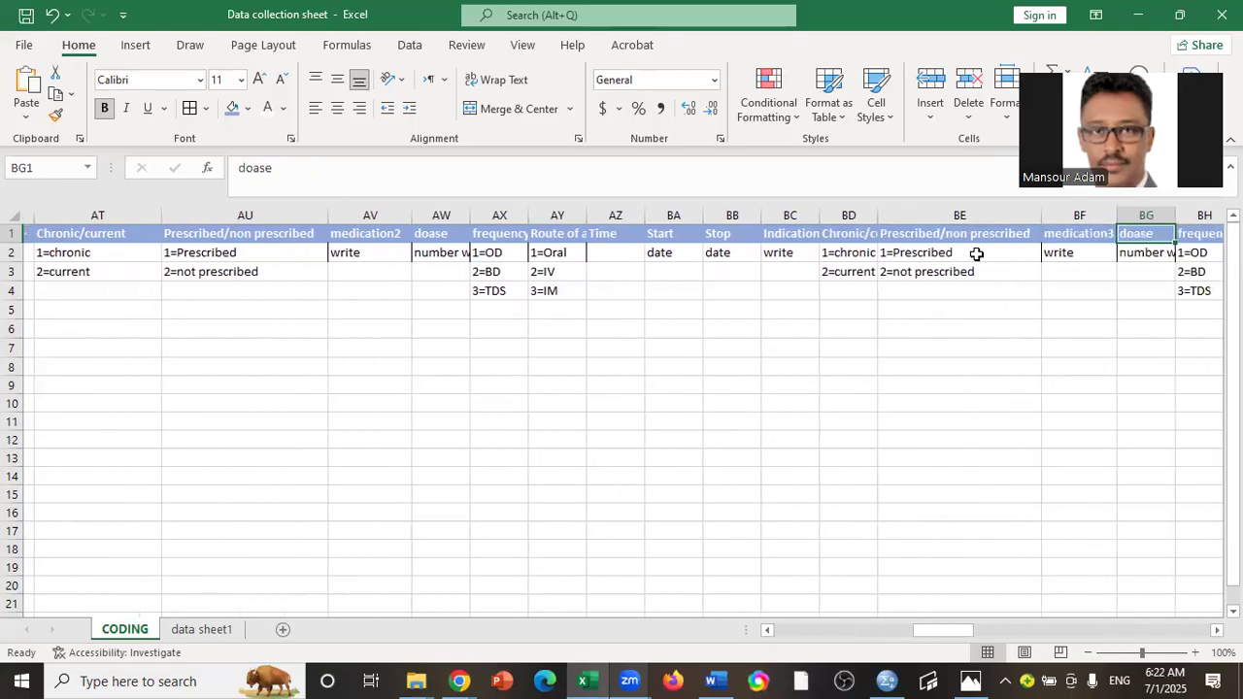
# Insert a column before Indication for medication2 and enter the header duration in BC1.
pyautogui.click(780, 214)
pyautogui.rightClick(782, 215)
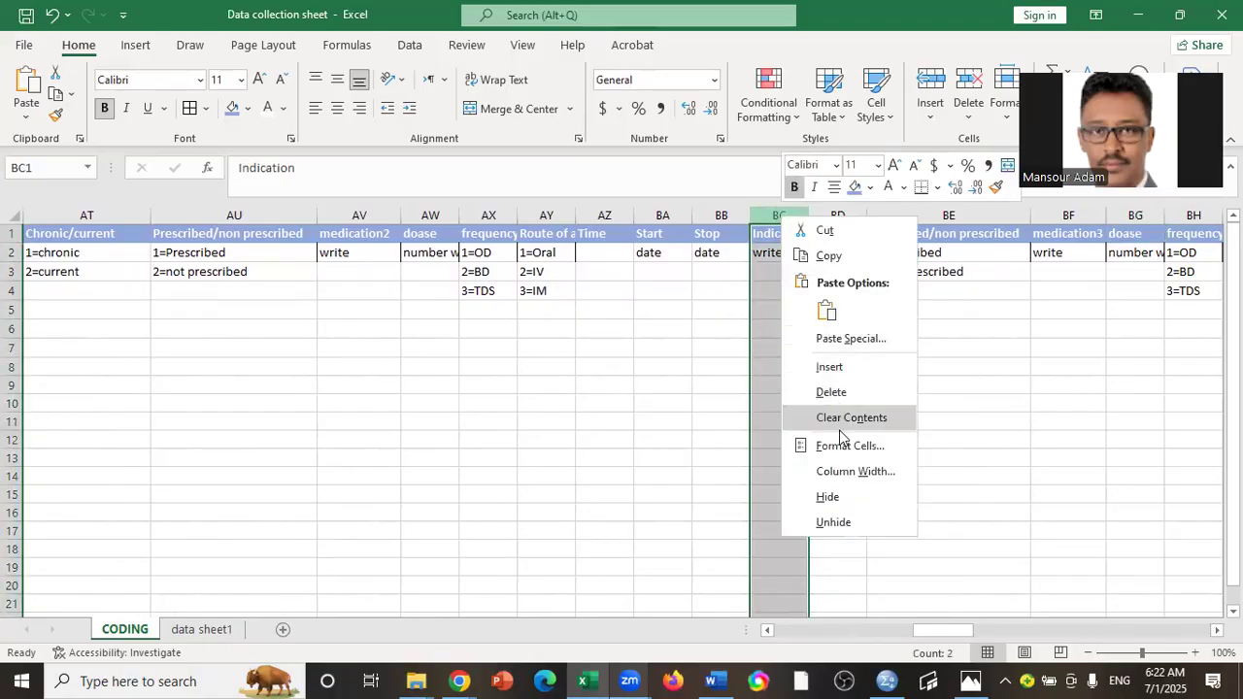
pyautogui.click(855, 370)
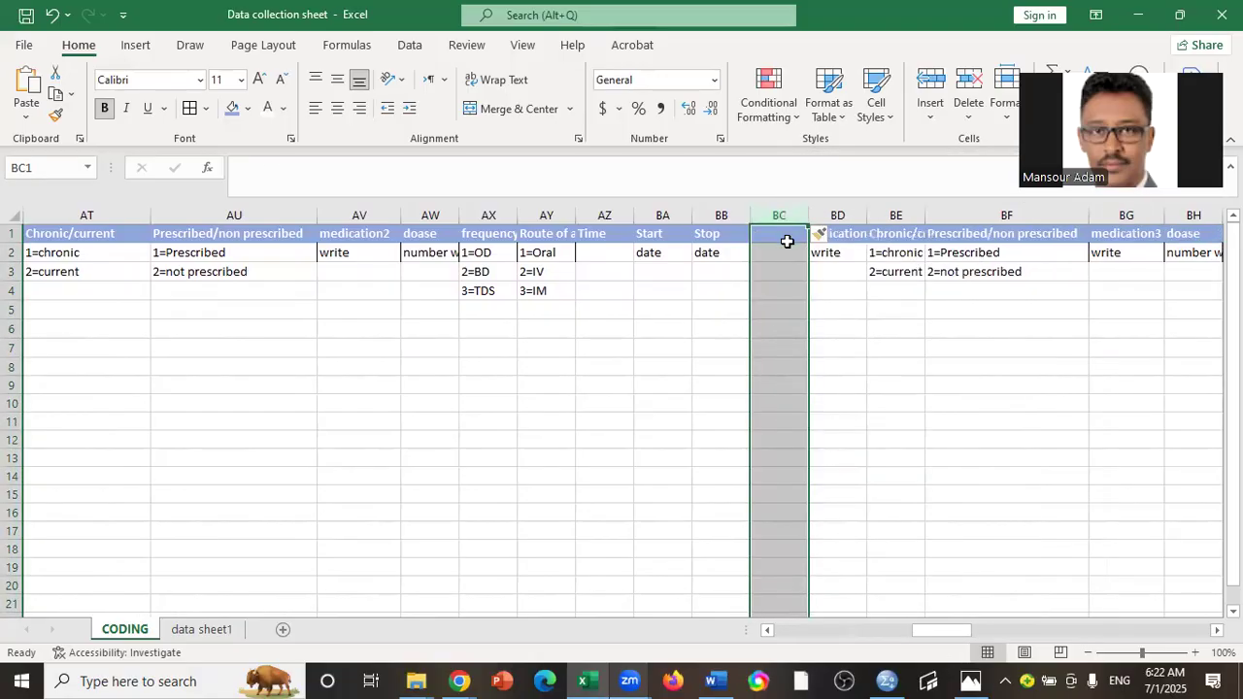
pyautogui.click(788, 241)
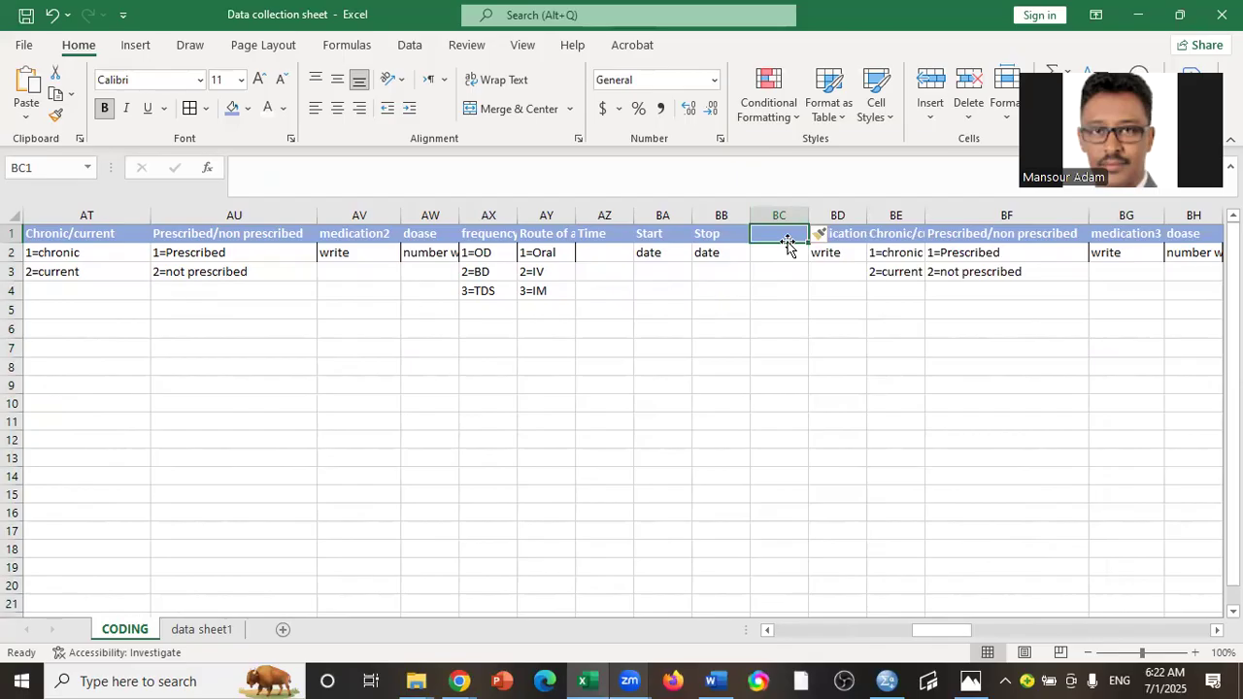
pyautogui.write('d')
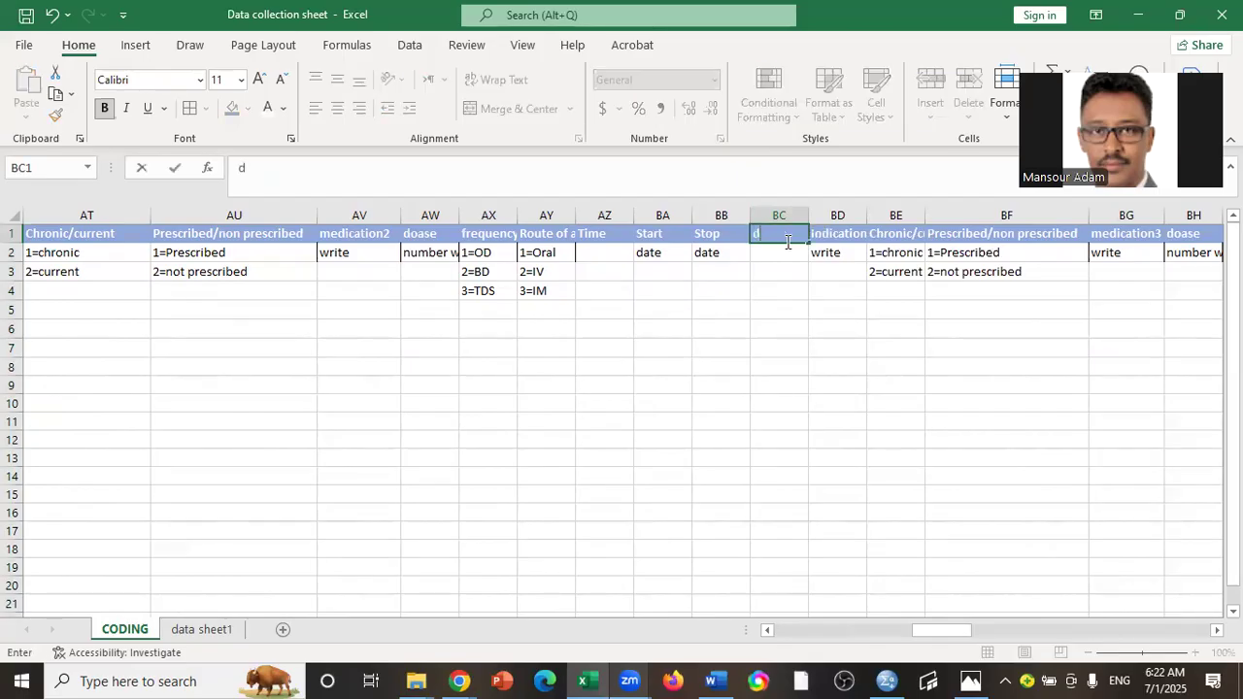
pyautogui.write('uration')
pyautogui.press('Tab')
# Look over the repeated set of columns for the third medication, from medication3 to Prescribed/non prescribed.
pyautogui.press('Tab')
pyautogui.press('Tab')
pyautogui.press('Tab')
pyautogui.press('Tab')
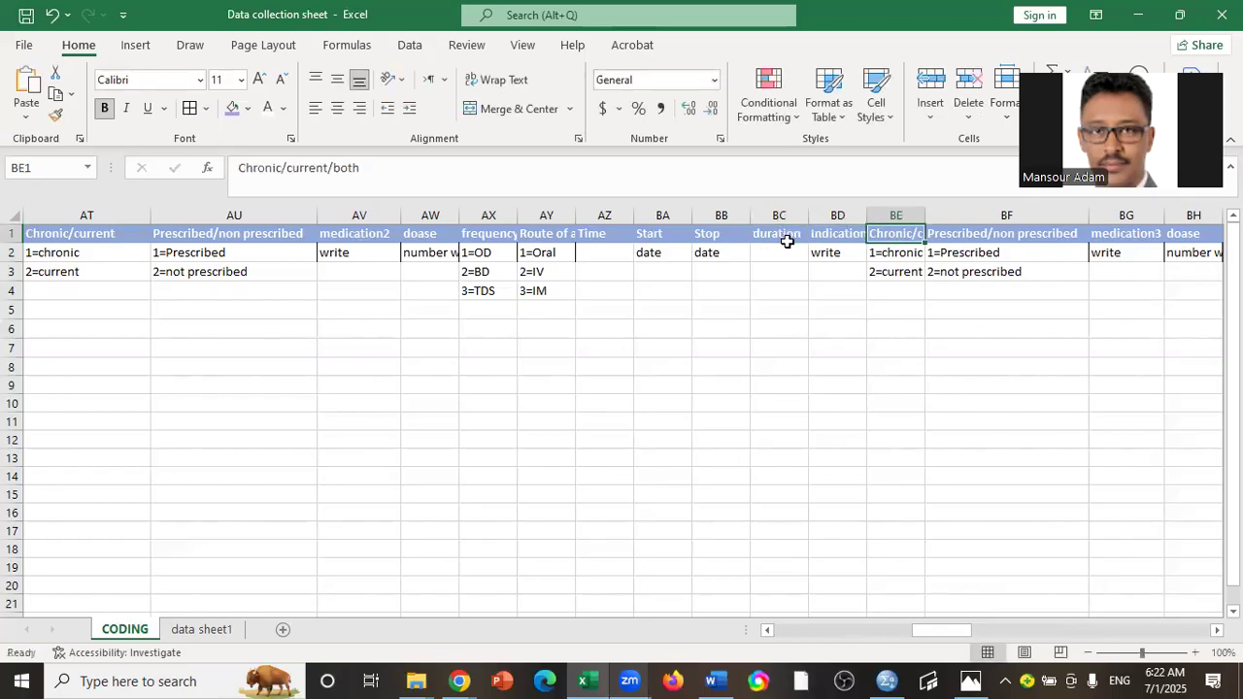
pyautogui.hotkey('shift', 'Tab')
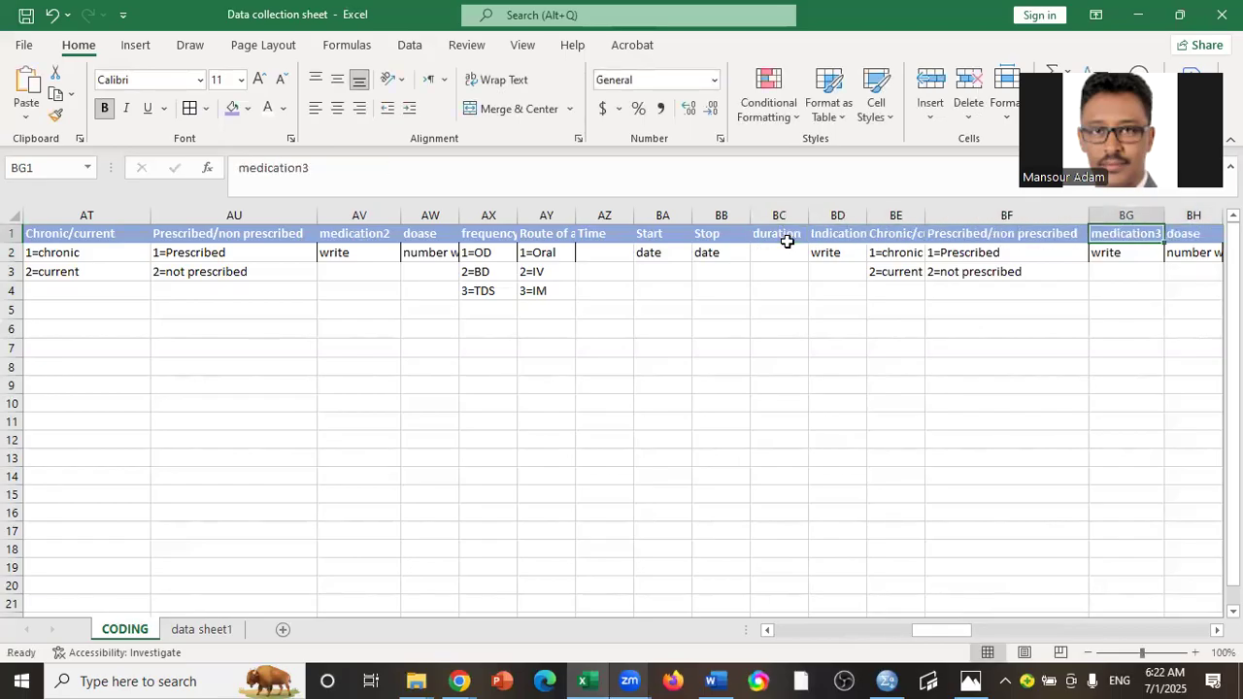
pyautogui.press('Tab')
pyautogui.press('Tab')
pyautogui.press('Tab')
pyautogui.press('Tab')
pyautogui.press('Tab')
pyautogui.press('Tab')
pyautogui.press('Tab')
pyautogui.press('Tab')
pyautogui.press('Tab')
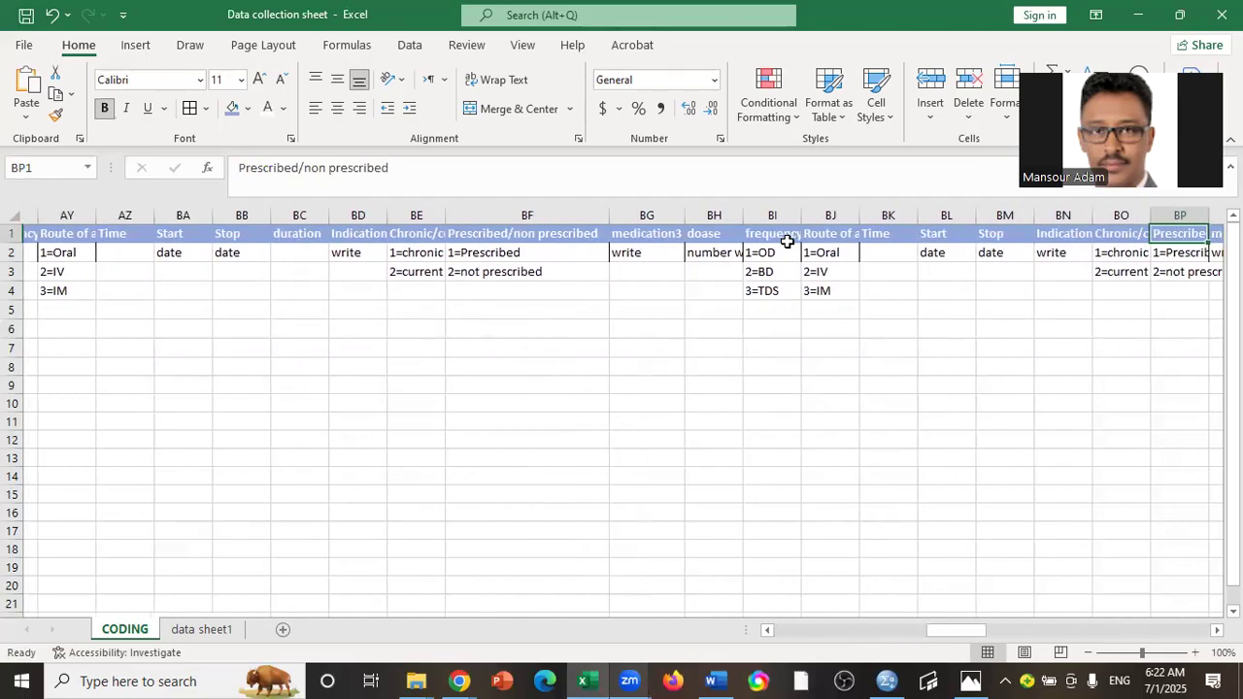
pyautogui.hotkey('shift', 'Tab')
pyautogui.hotkey('shift', 'Tab')
pyautogui.hotkey('shift', 'Tab')
# Look over the repeated column sets from medication4 through the last medication, up to the DRP section.
pyautogui.press('Tab')
pyautogui.press('Tab')
pyautogui.press('Tab')
pyautogui.press('Tab')
pyautogui.press('Tab')
pyautogui.press('Tab')
pyautogui.press('Tab')
pyautogui.press('Tab')
pyautogui.press('Tab')
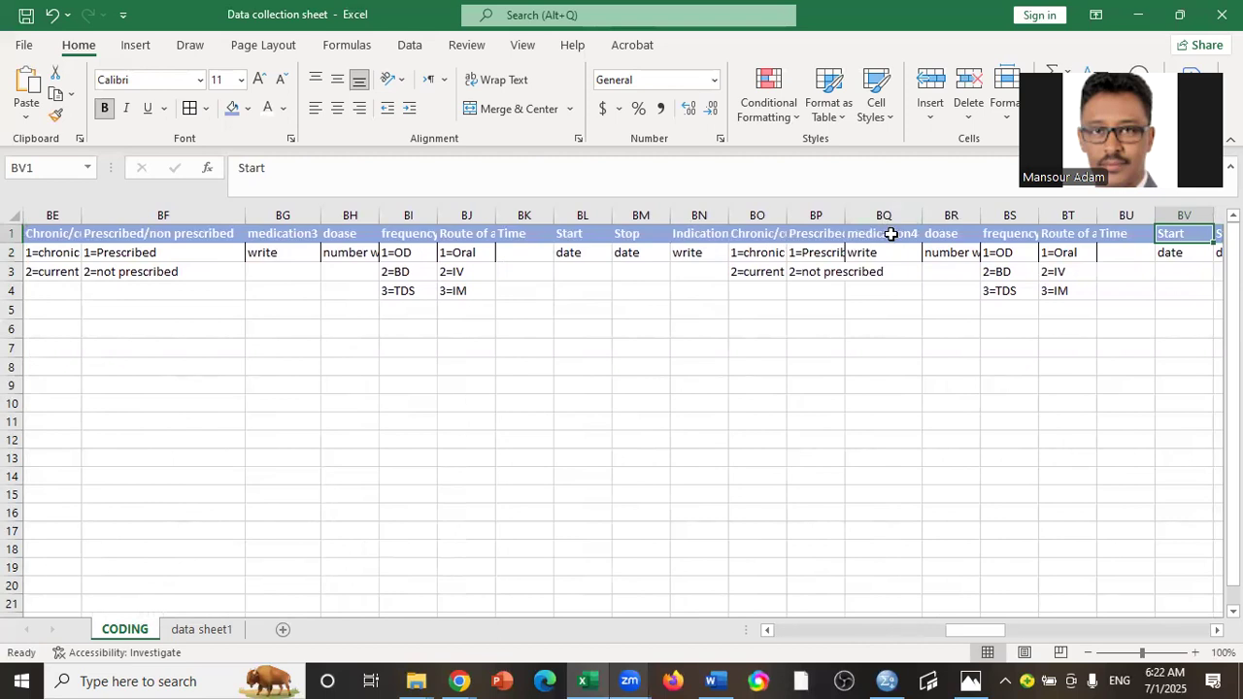
pyautogui.press('Tab')
pyautogui.press('Tab')
pyautogui.press('Tab')
pyautogui.press('Tab')
pyautogui.press('Tab')
pyautogui.press('Tab')
pyautogui.press('Tab')
pyautogui.press('Tab')
pyautogui.press('Tab')
pyautogui.press('Tab')
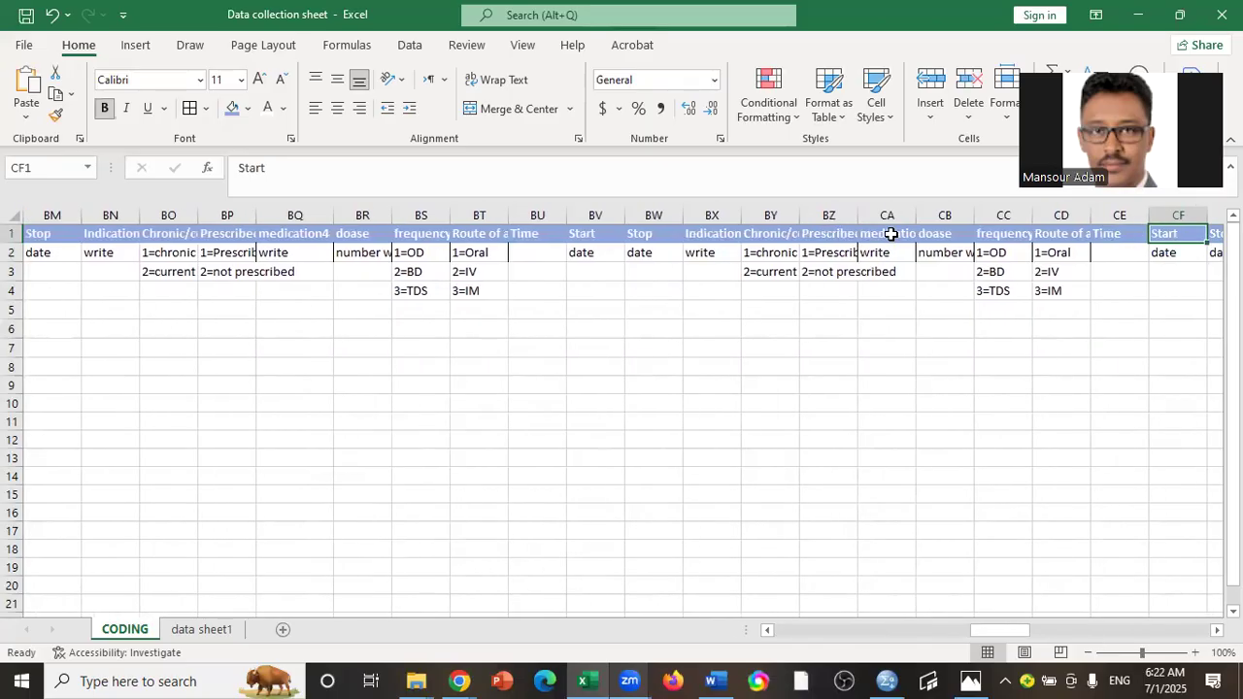
pyautogui.press('Tab')
pyautogui.press('Tab')
pyautogui.press('Tab')
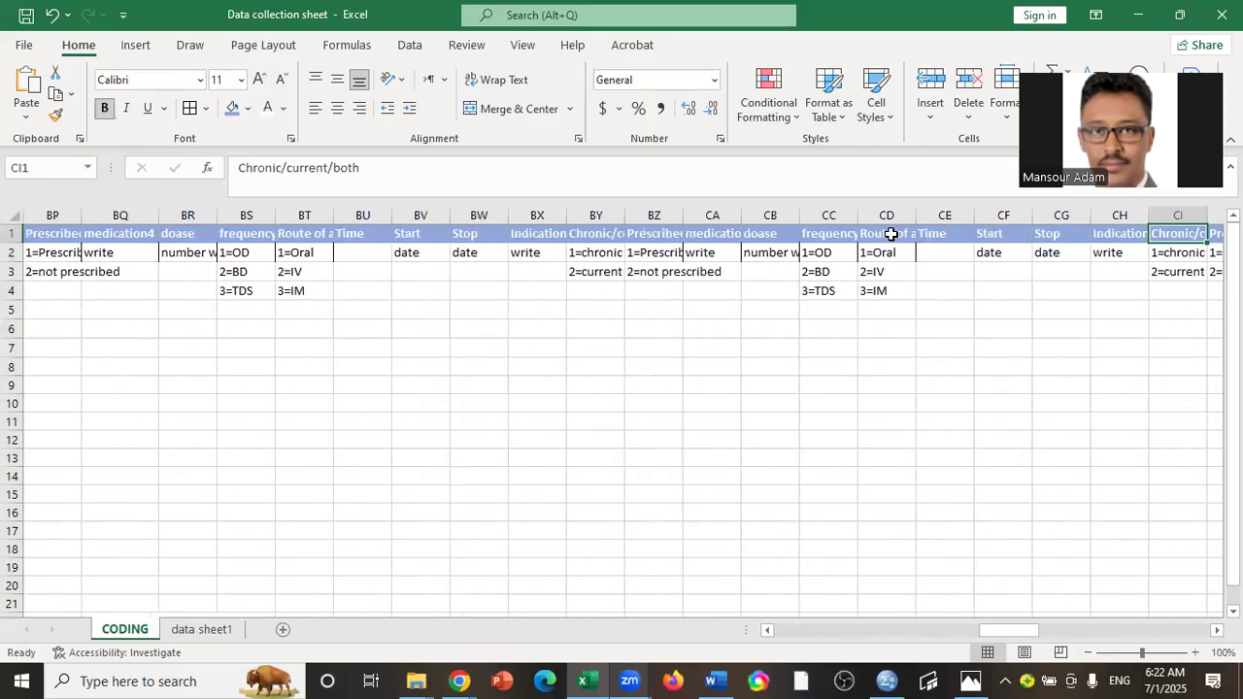
pyautogui.press('Tab')
pyautogui.press('Tab')
pyautogui.press('Tab')
pyautogui.press('Tab')
pyautogui.press('Tab')
pyautogui.press('Tab')
pyautogui.press('Tab')
pyautogui.press('Tab')
pyautogui.press('Tab')
pyautogui.press('Tab')
pyautogui.press('Tab')
pyautogui.press('Tab')
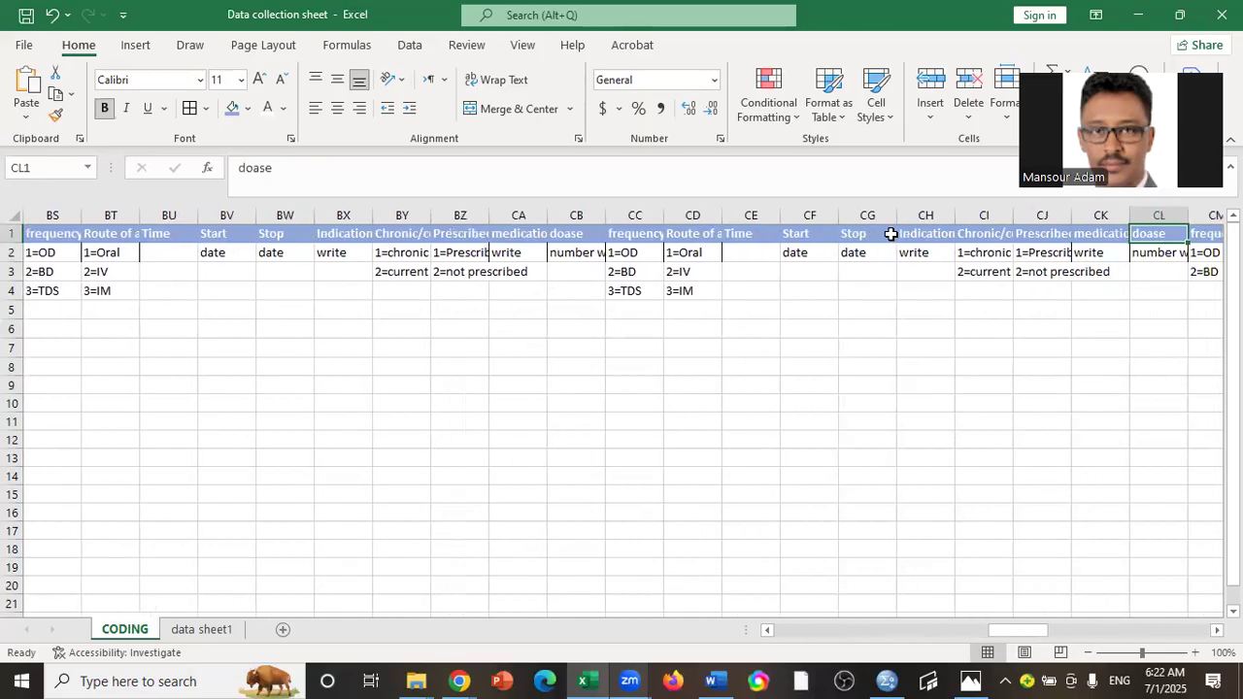
pyautogui.press('Tab')
pyautogui.press('Tab')
pyautogui.press('Tab')
pyautogui.press('Tab')
pyautogui.press('Tab')
pyautogui.press('Tab')
pyautogui.press('Tab')
pyautogui.press('Tab')
pyautogui.press('Tab')
pyautogui.press('Tab')
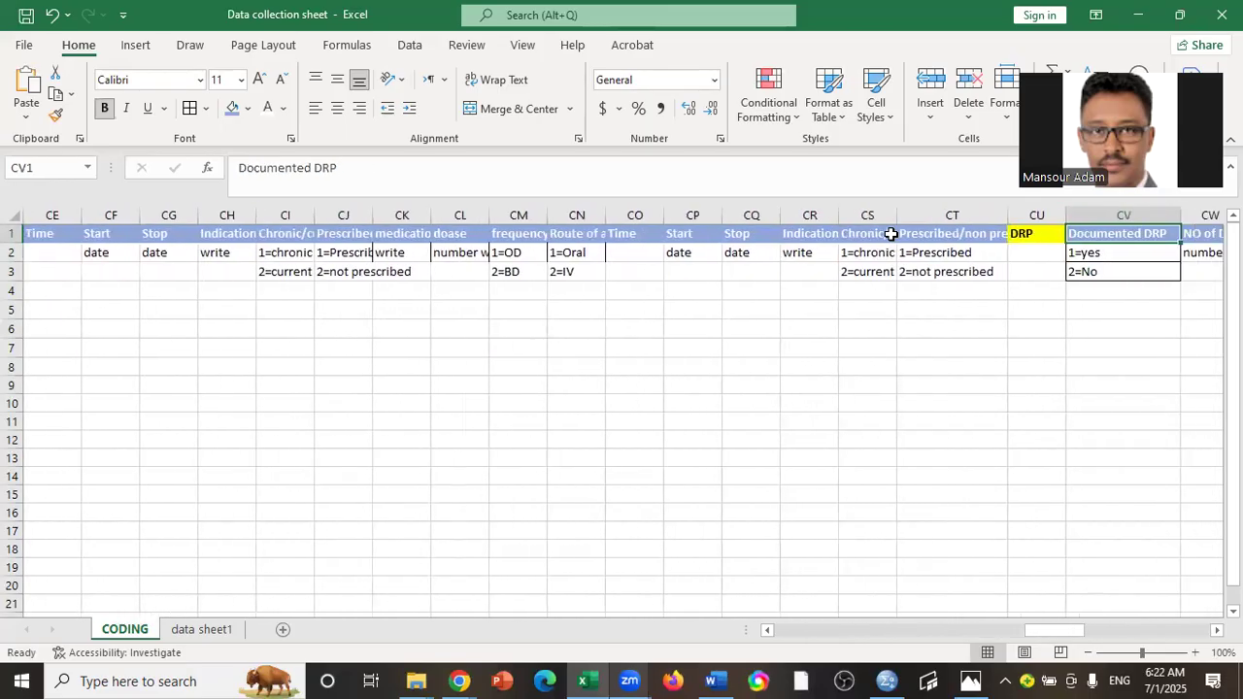
# Examine the start of the DRP section and how the Documented DRP column is coded.
pyautogui.hotkey('shift', 'Tab')
pyautogui.hotkey('shift', 'Tab')
pyautogui.hotkey('shift', 'Tab')
pyautogui.hotkey('shift', 'Tab')
pyautogui.hotkey('shift', 'Tab')
pyautogui.hotkey('shift', 'Tab')
pyautogui.hotkey('shift', 'Tab')
pyautogui.hotkey('shift', 'Tab')
pyautogui.hotkey('shift', 'Tab')
pyautogui.hotkey('shift', 'Tab')
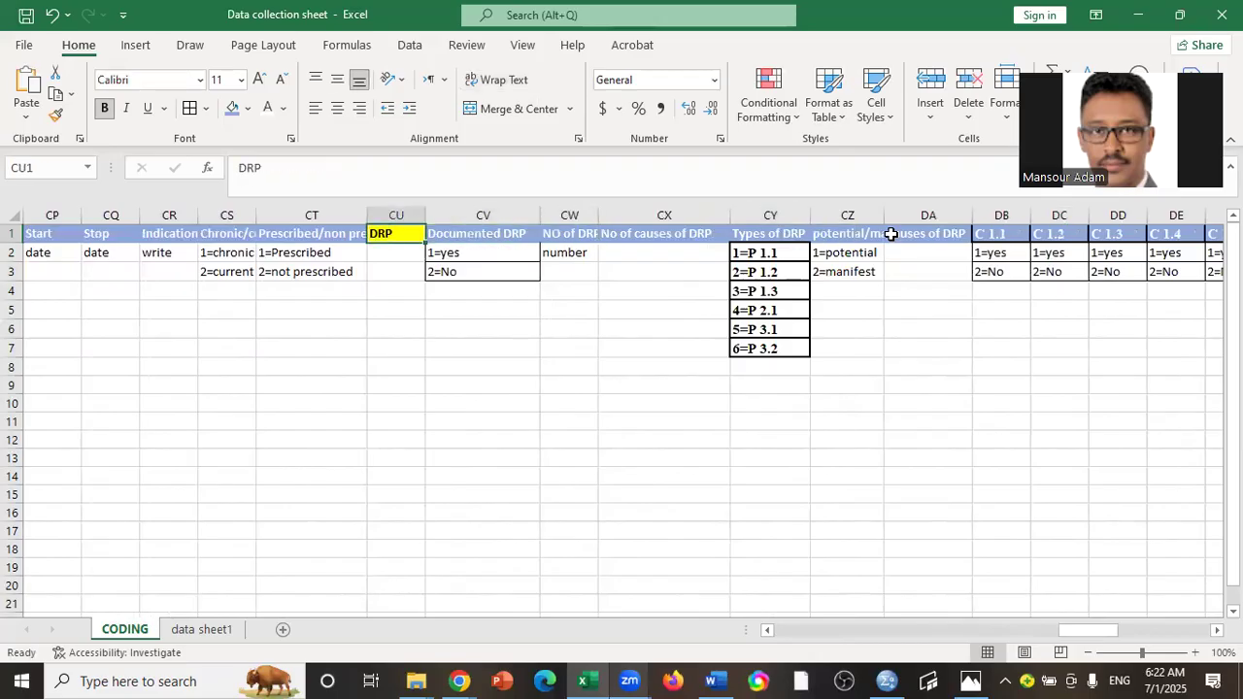
pyautogui.press('Tab')
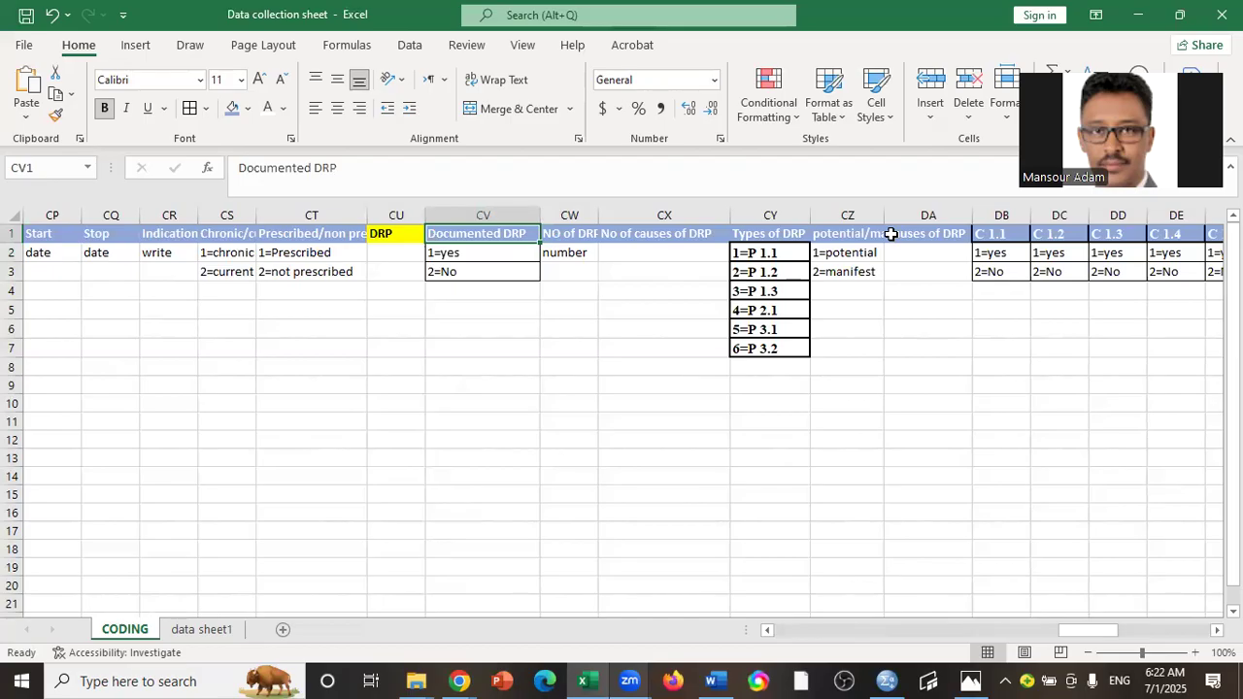
pyautogui.press('Down')
pyautogui.press('Down')
pyautogui.press('Up')
pyautogui.press('Down')
pyautogui.press('Up')
pyautogui.press('Up')
pyautogui.press('Down')
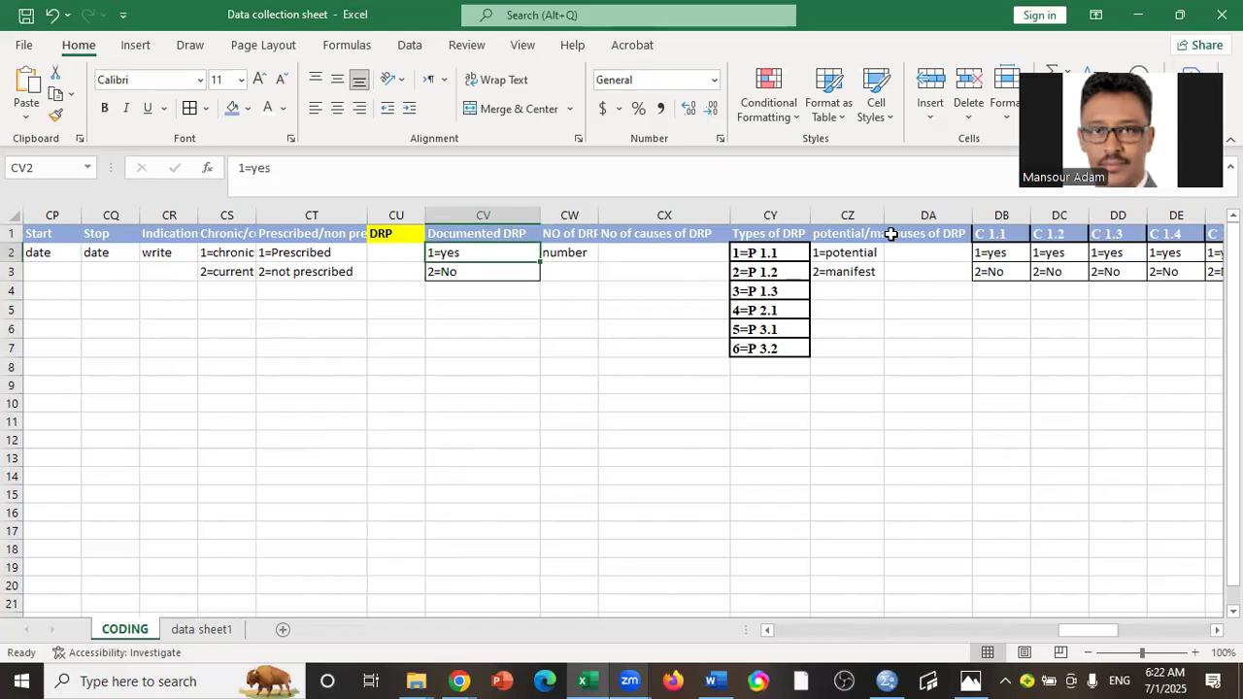
# Widen column CW so the full NO of DRP header fits, and select the cell below No of causes of DRP.
pyautogui.press('Tab')
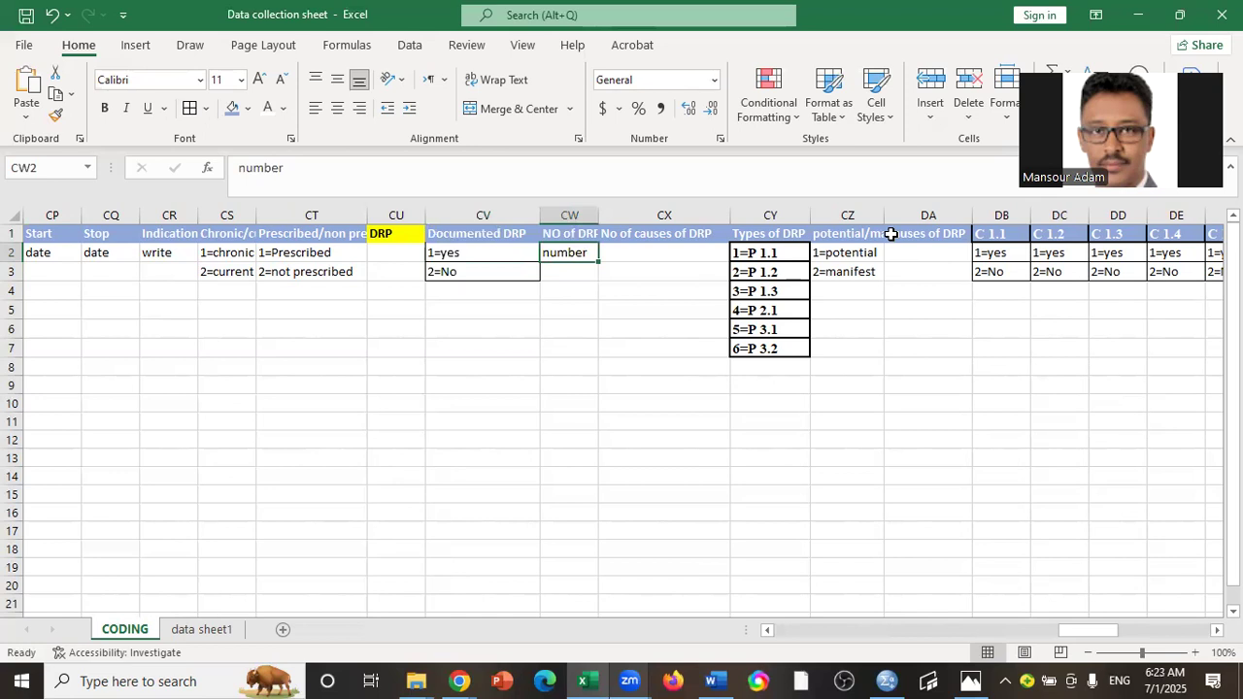
pyautogui.moveTo(600, 216); pyautogui.dragTo(623, 216)
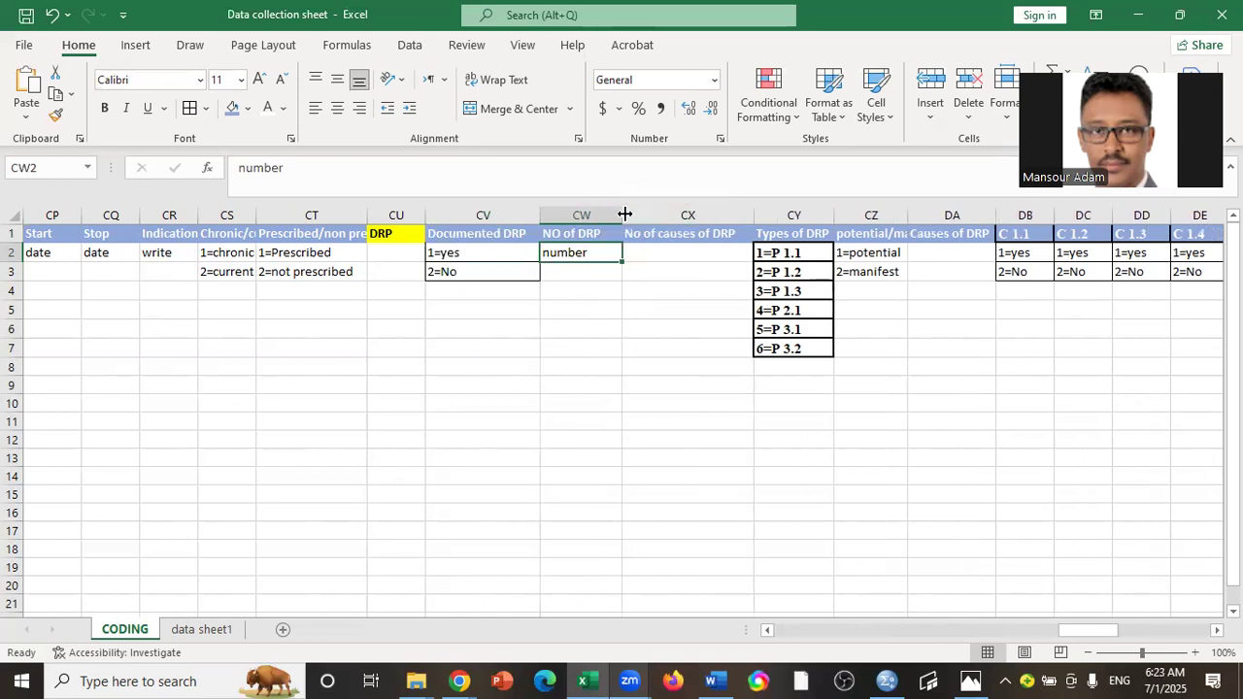
pyautogui.click(659, 251)
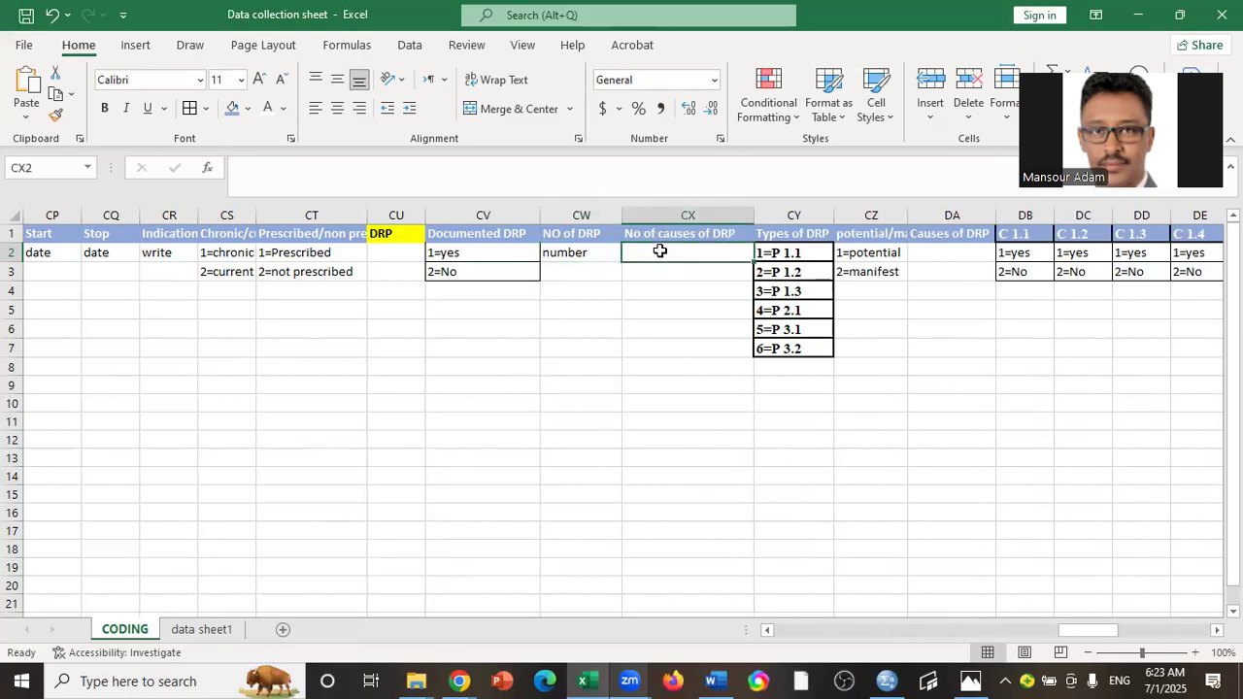
# Review how the Types of DRP column and the adjacent potential/manifest column are coded.
pyautogui.press('Tab')
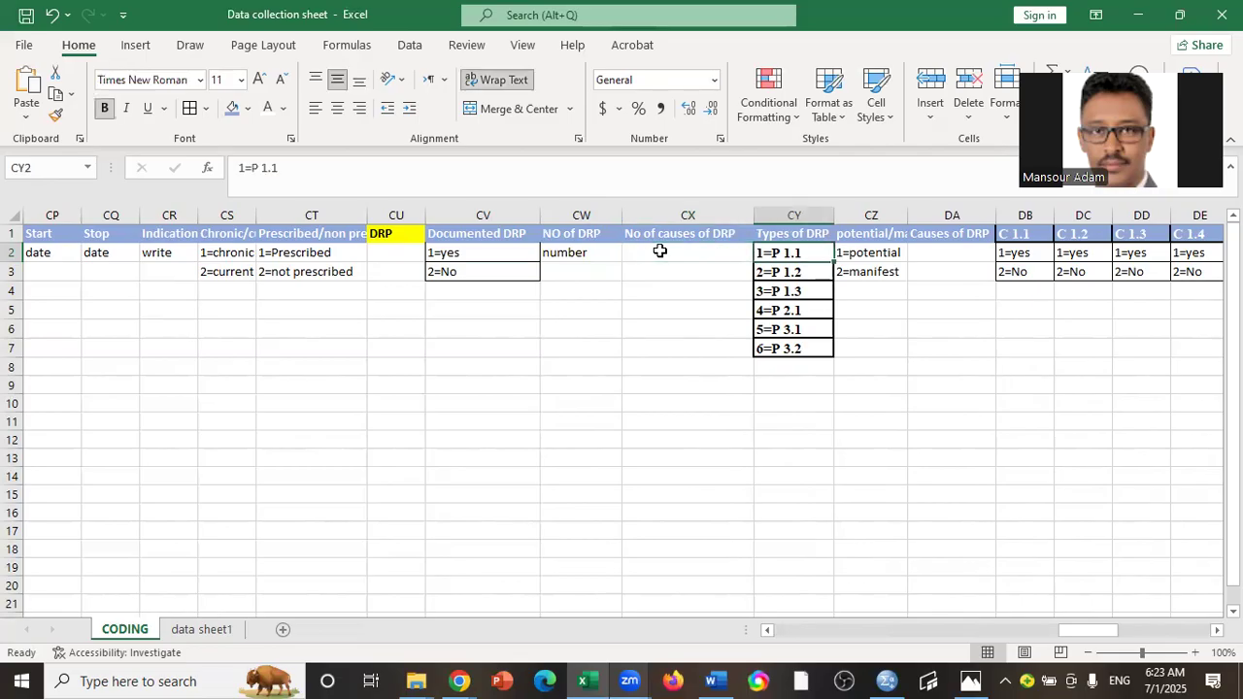
pyautogui.press('Up')
pyautogui.press('Down')
pyautogui.click(507, 252)
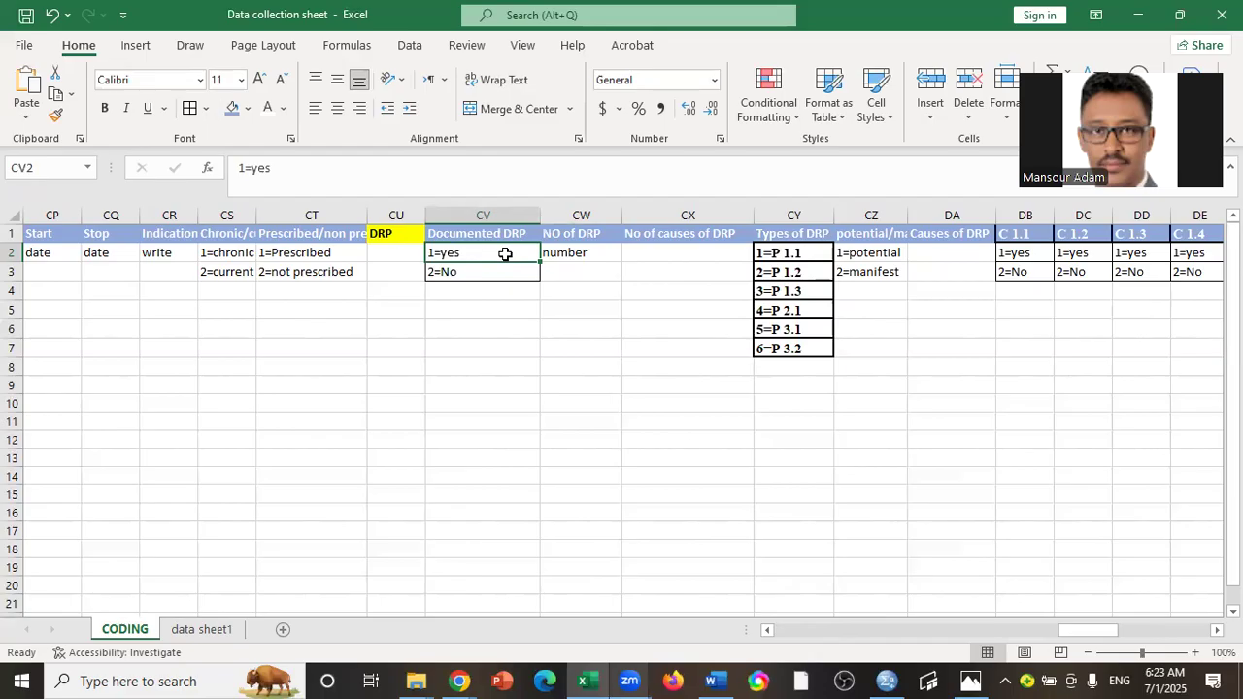
pyautogui.click(771, 255)
pyautogui.press('Right')
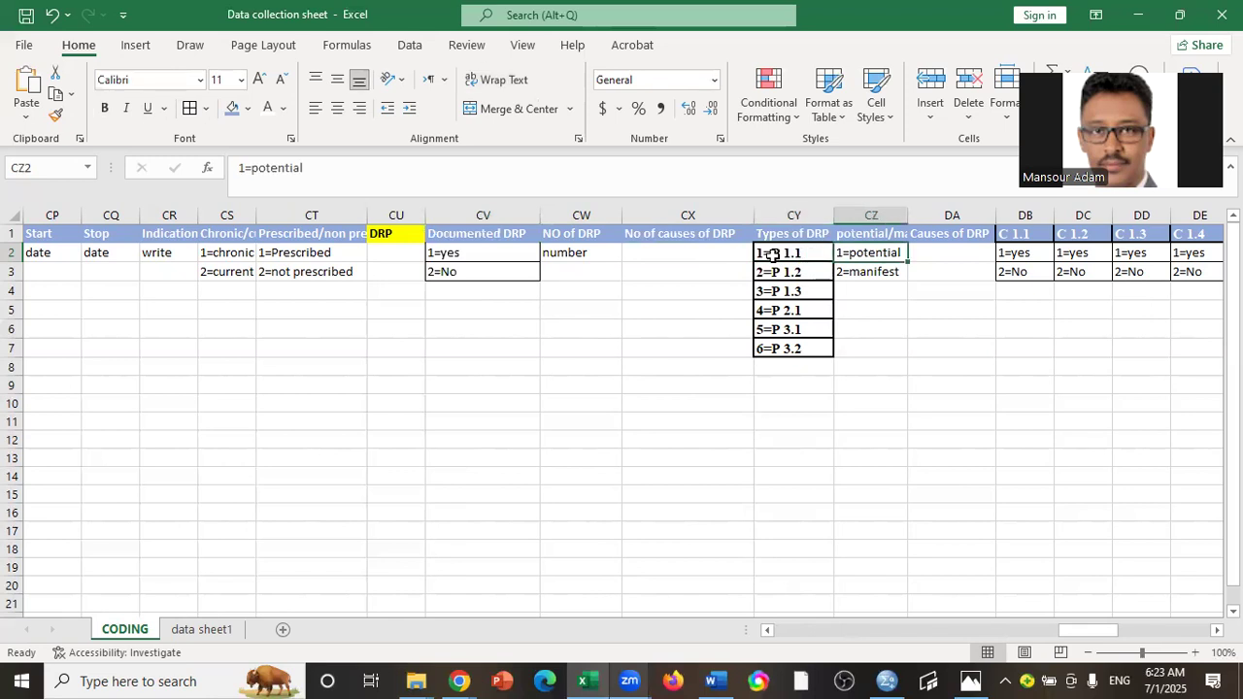
pyautogui.press('Right')
pyautogui.press('Right')
pyautogui.press('Right')
pyautogui.press('Right')
pyautogui.press('Left')
pyautogui.press('Left')
pyautogui.press('Left')
pyautogui.press('Left')
pyautogui.press('Left')
pyautogui.press('Right')
pyautogui.press('Down')
pyautogui.press('Up')
pyautogui.press('Down')
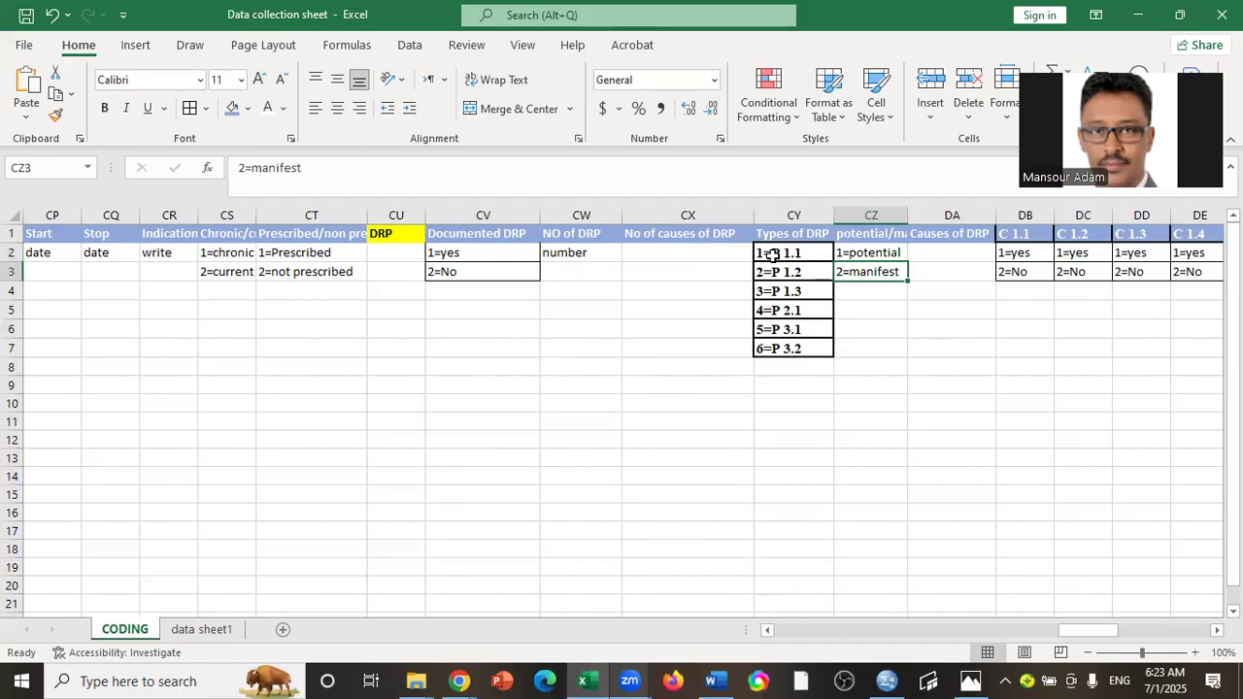
pyautogui.press('Up')
# Look over the Causes of DRP header and its cause columns from C 1.1 through C 9.3.
pyautogui.press('Right')
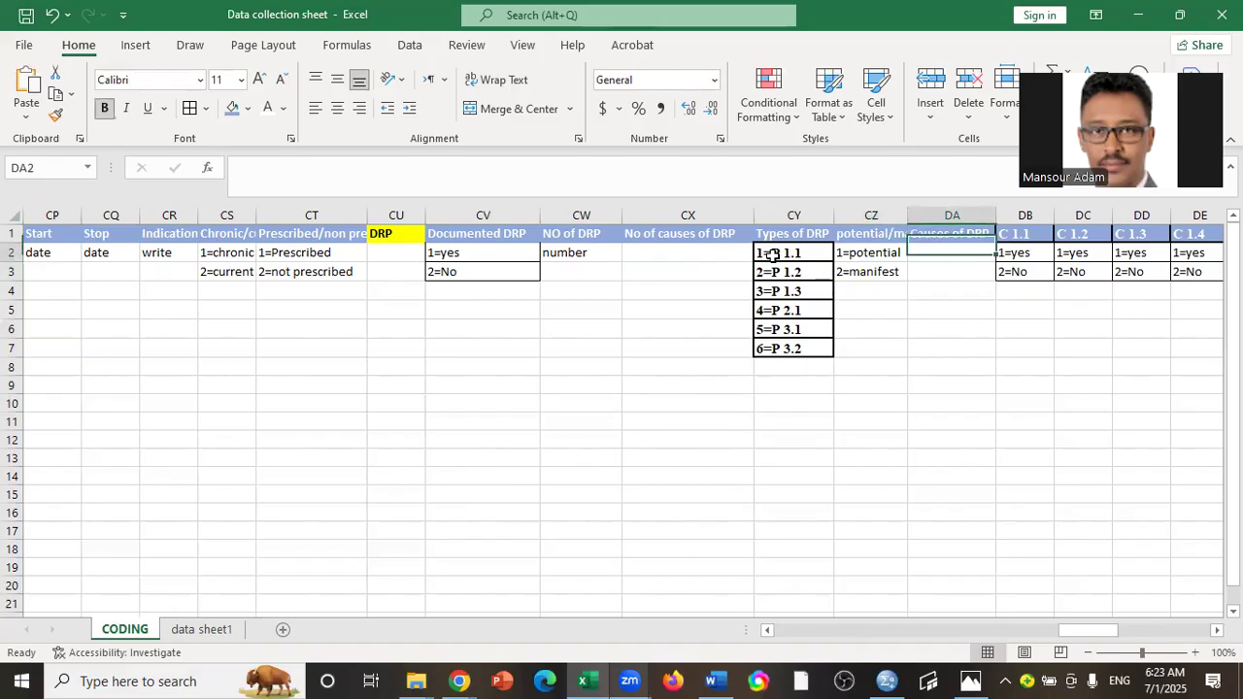
pyautogui.press('Up')
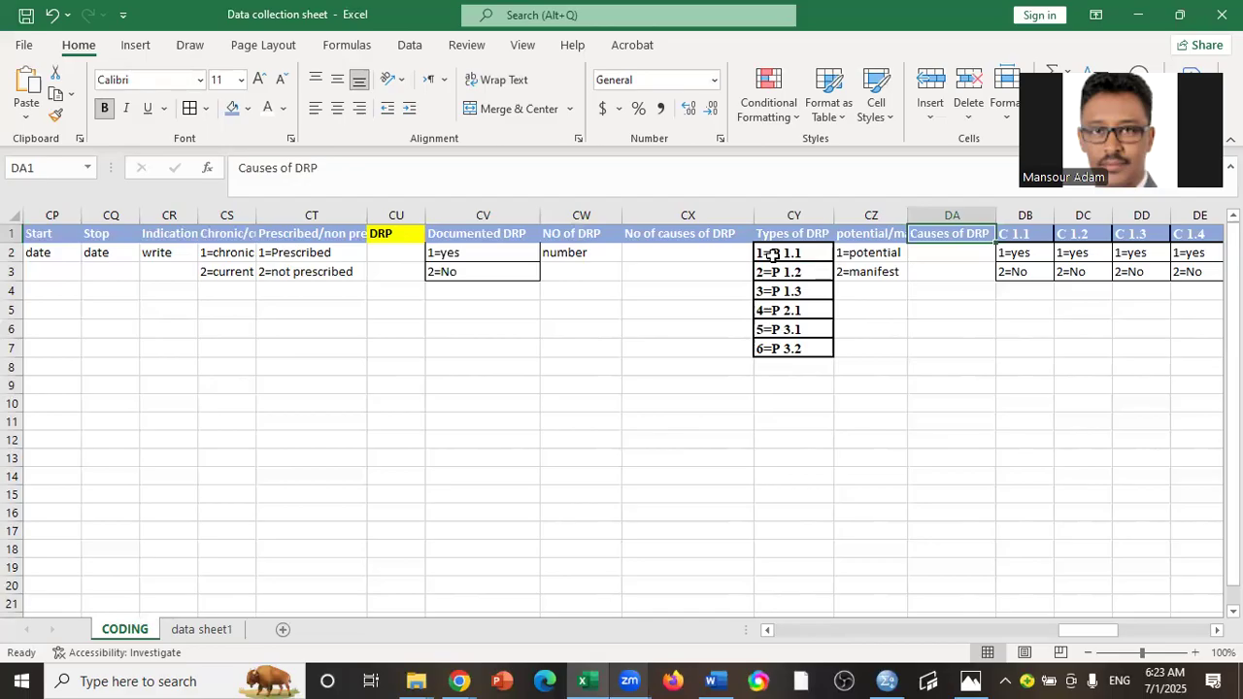
pyautogui.press('Right')
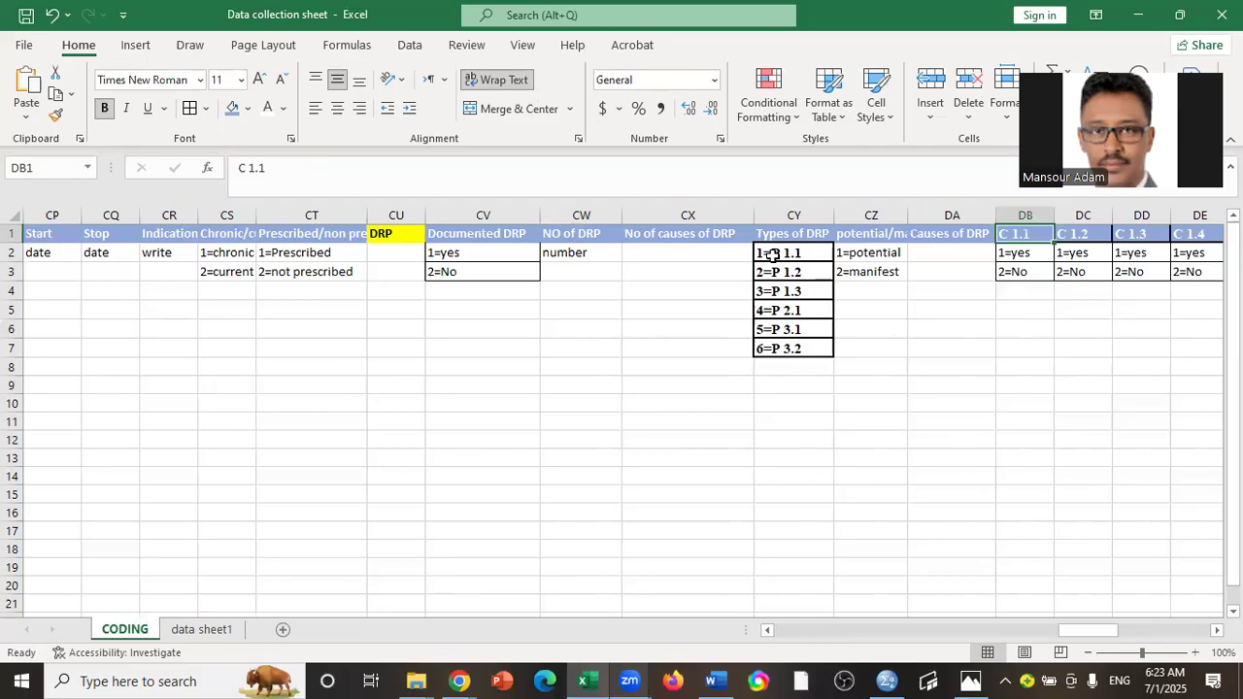
pyautogui.press('Right')
pyautogui.press('Right')
pyautogui.press('Right')
pyautogui.press('Right')
pyautogui.press('Right')
pyautogui.press('Right')
pyautogui.press('Right')
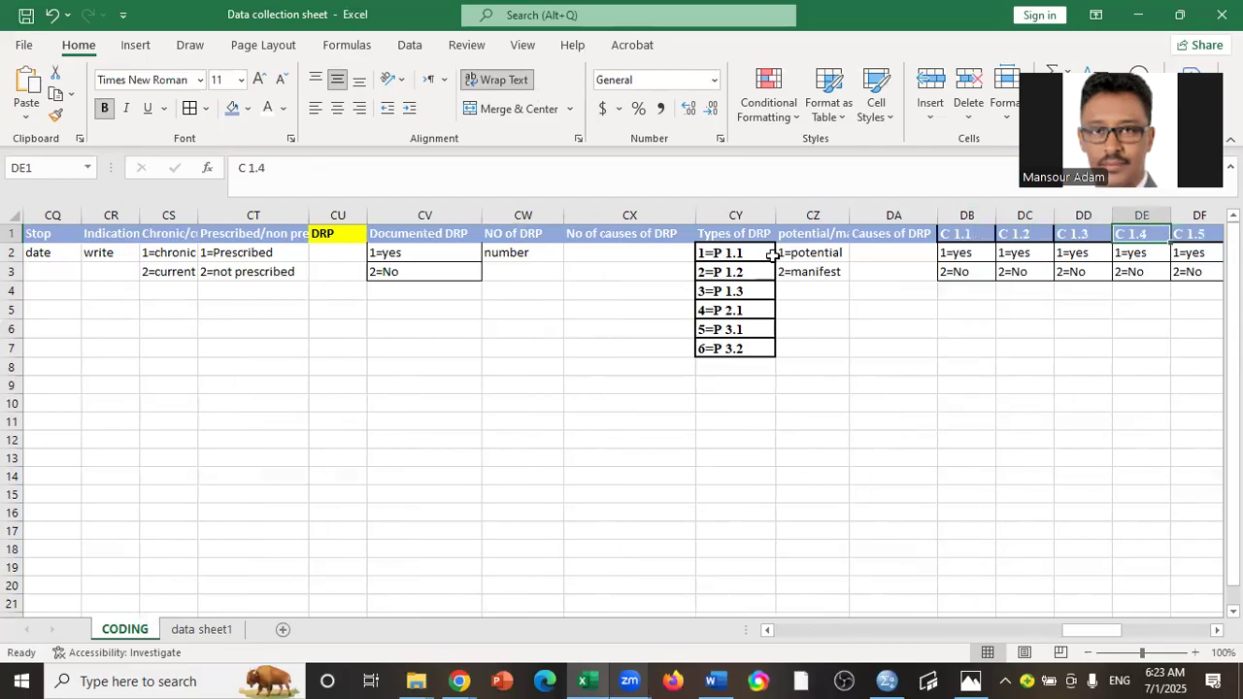
pyautogui.press('Right')
pyautogui.press('Right')
pyautogui.press('Right')
pyautogui.press('Right')
pyautogui.press('Right')
pyautogui.press('Right')
pyautogui.press('Right')
pyautogui.press('Right')
pyautogui.press('Right')
pyautogui.press('Right')
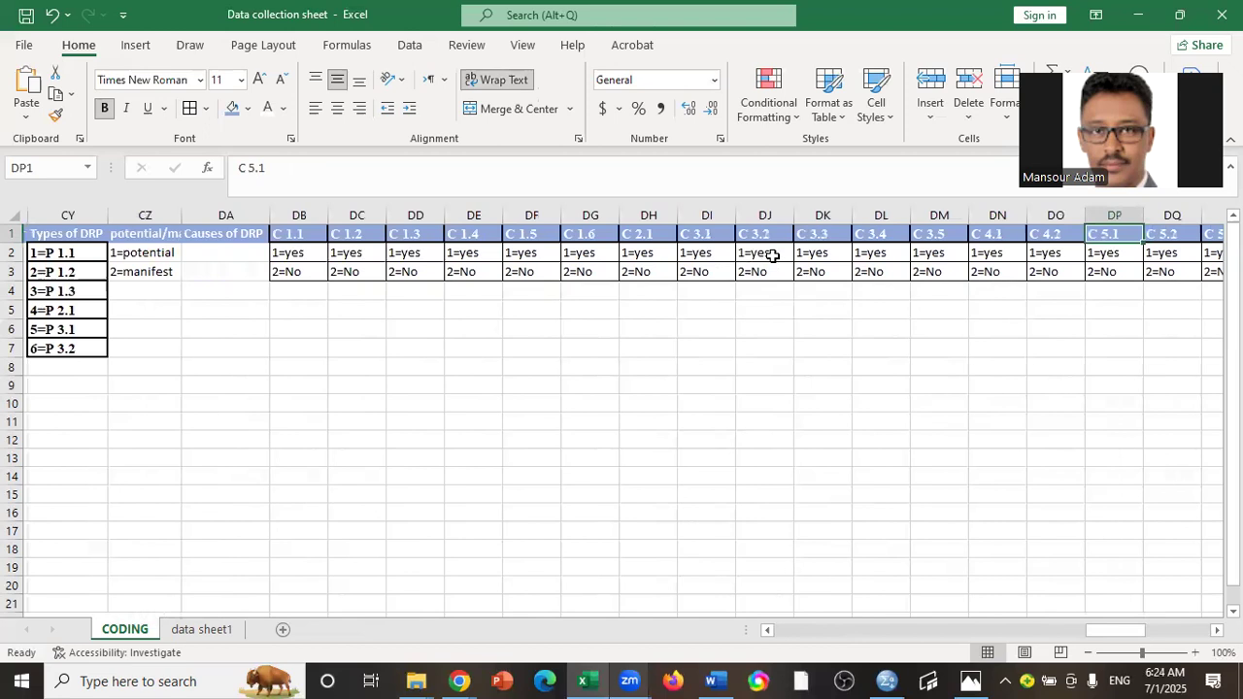
pyautogui.press('Right')
pyautogui.press('Right')
pyautogui.press('Right')
pyautogui.press('Right')
pyautogui.press('Right')
pyautogui.press('Right')
pyautogui.press('Right')
pyautogui.press('Right')
pyautogui.press('Right')
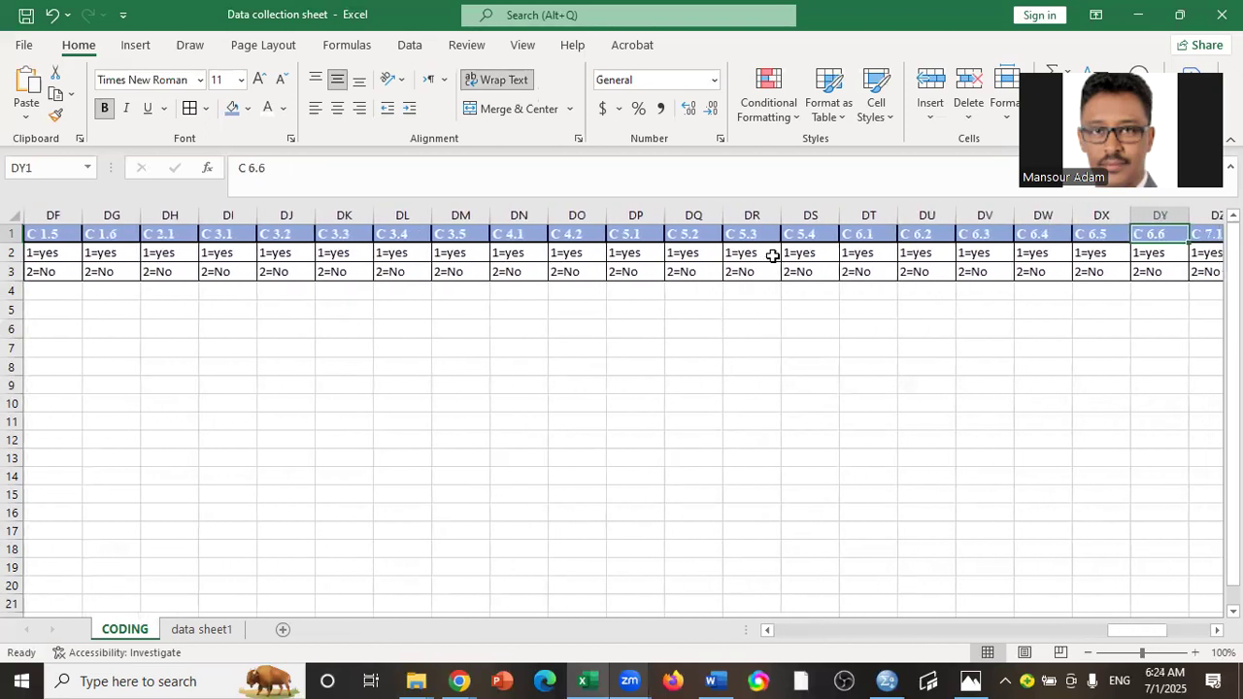
pyautogui.press('Right')
pyautogui.press('Right')
pyautogui.press('Right')
pyautogui.press('Right')
pyautogui.press('Right')
pyautogui.press('Right')
pyautogui.press('Right')
pyautogui.press('Right')
pyautogui.press('Right')
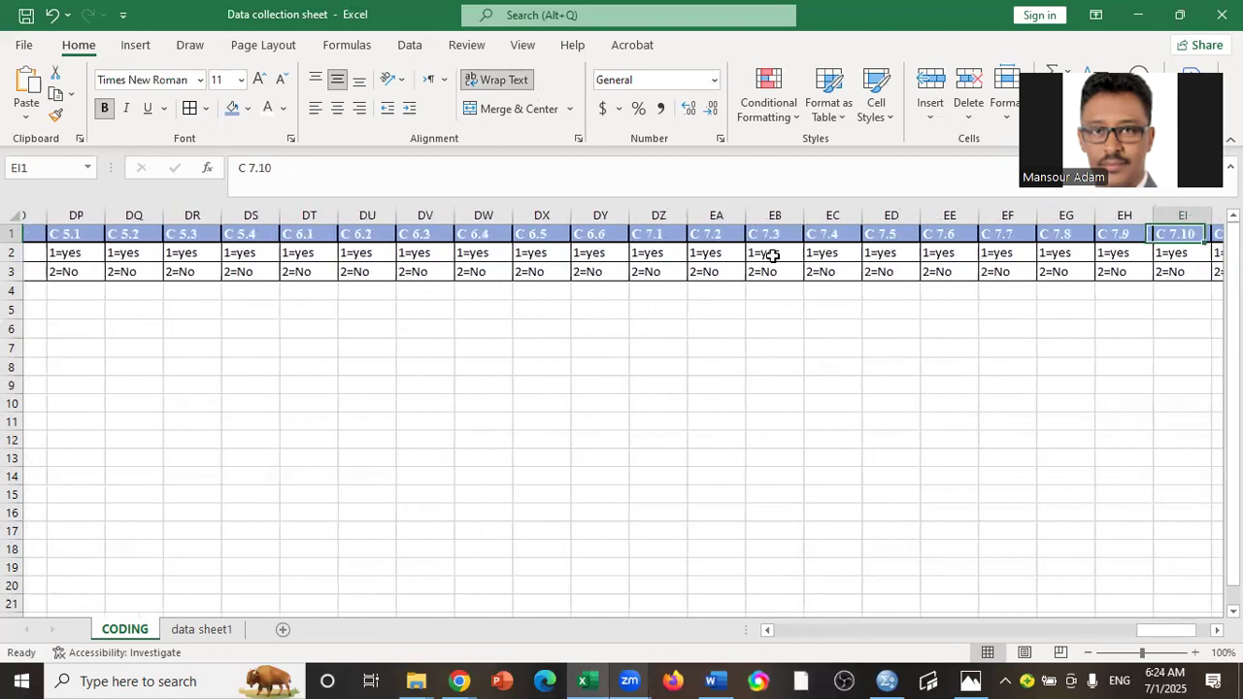
pyautogui.press('Right')
pyautogui.press('Right')
pyautogui.press('Right')
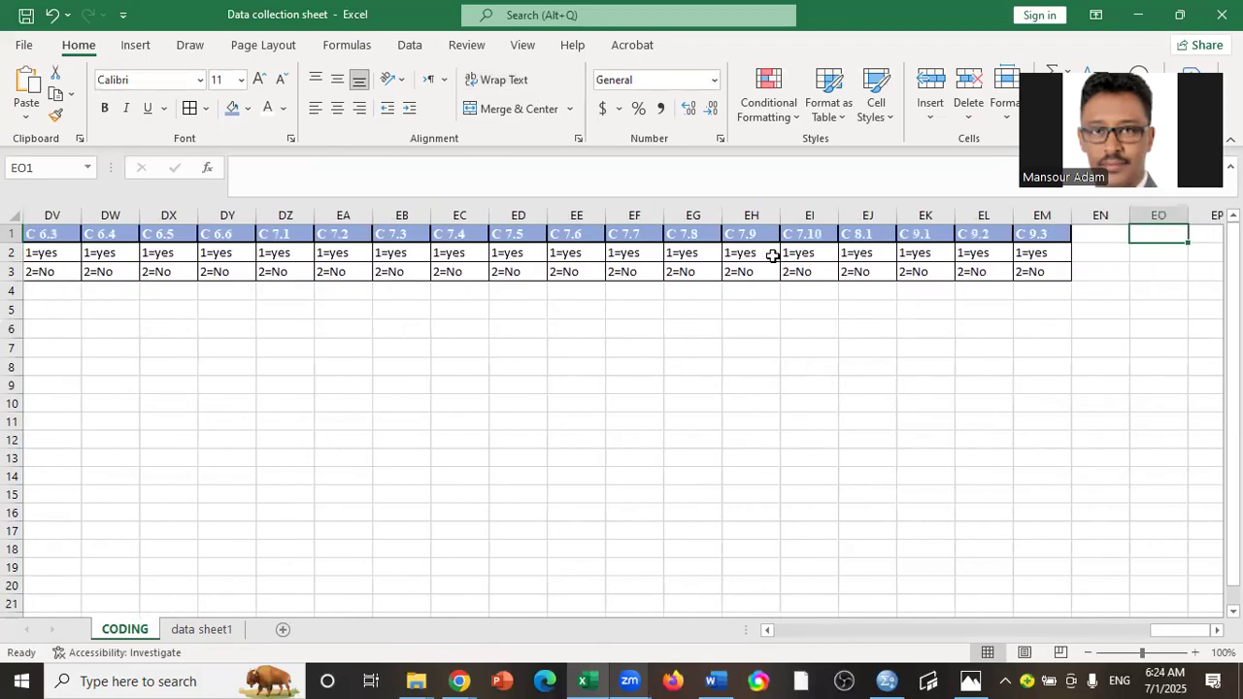
# Examine how the final cause columns are coded, checking the answer codes under C 8.1.
pyautogui.press('Left')
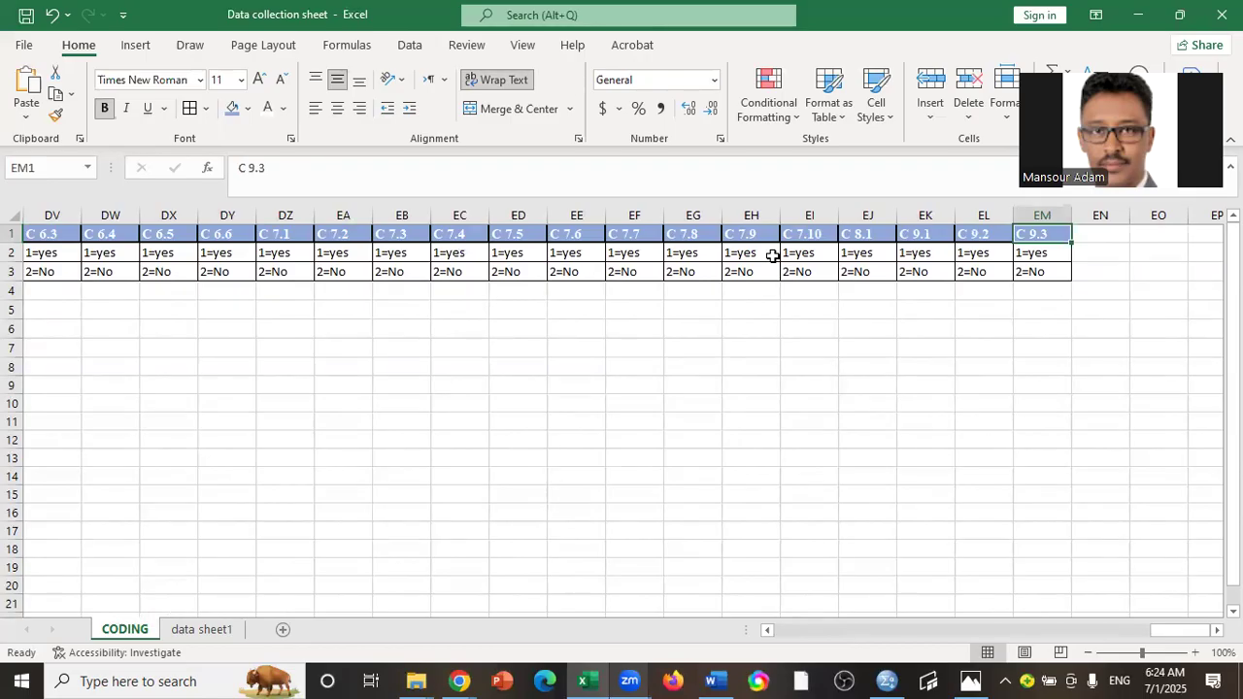
pyautogui.press('Left')
pyautogui.press('Left')
pyautogui.press('Left')
pyautogui.press('Down')
pyautogui.press('Down')
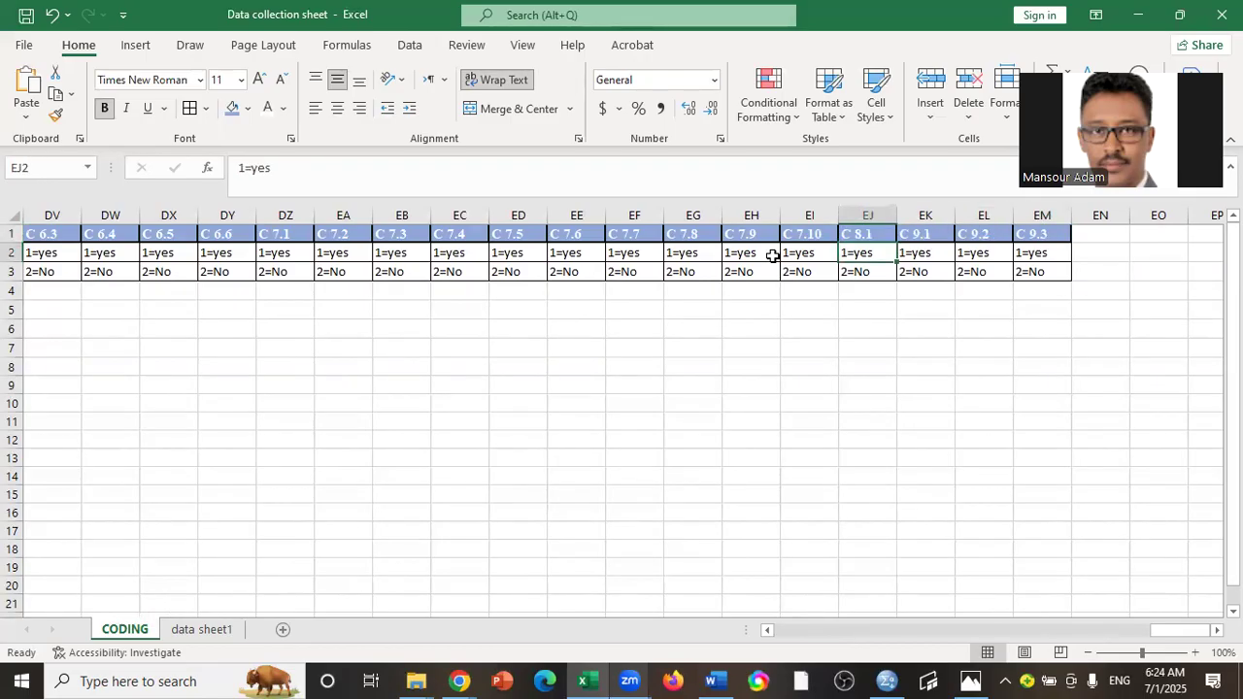
pyautogui.press('Up')
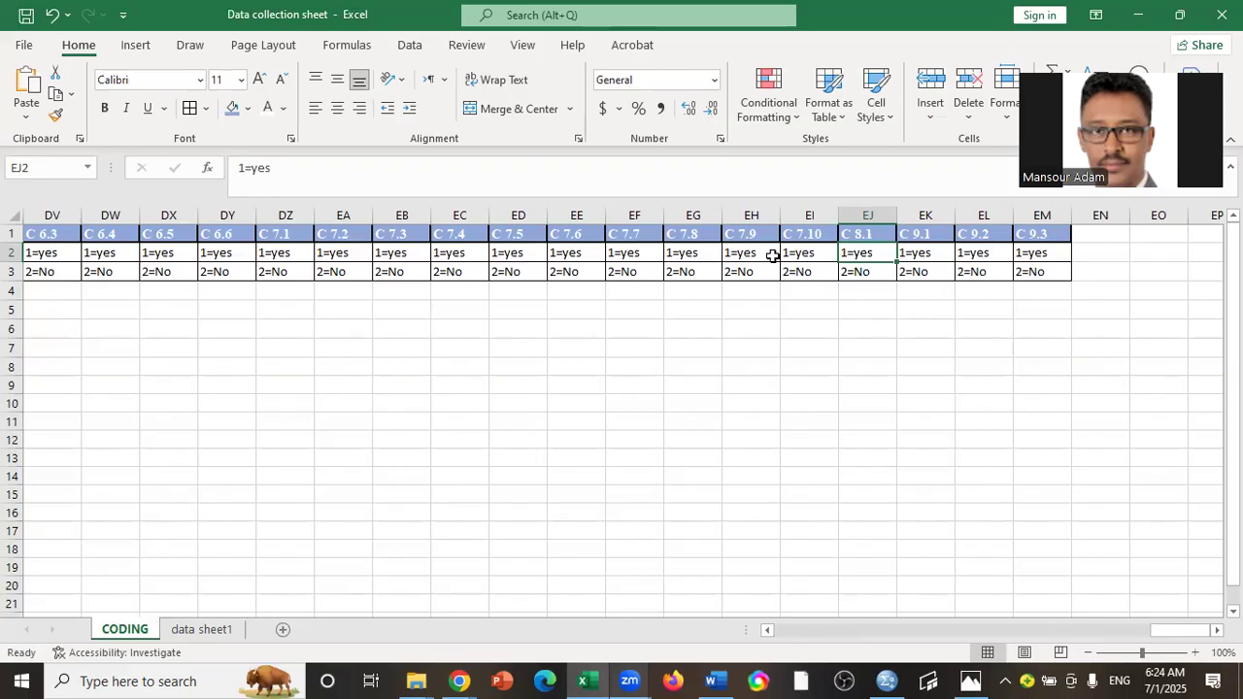
pyautogui.press('Down')
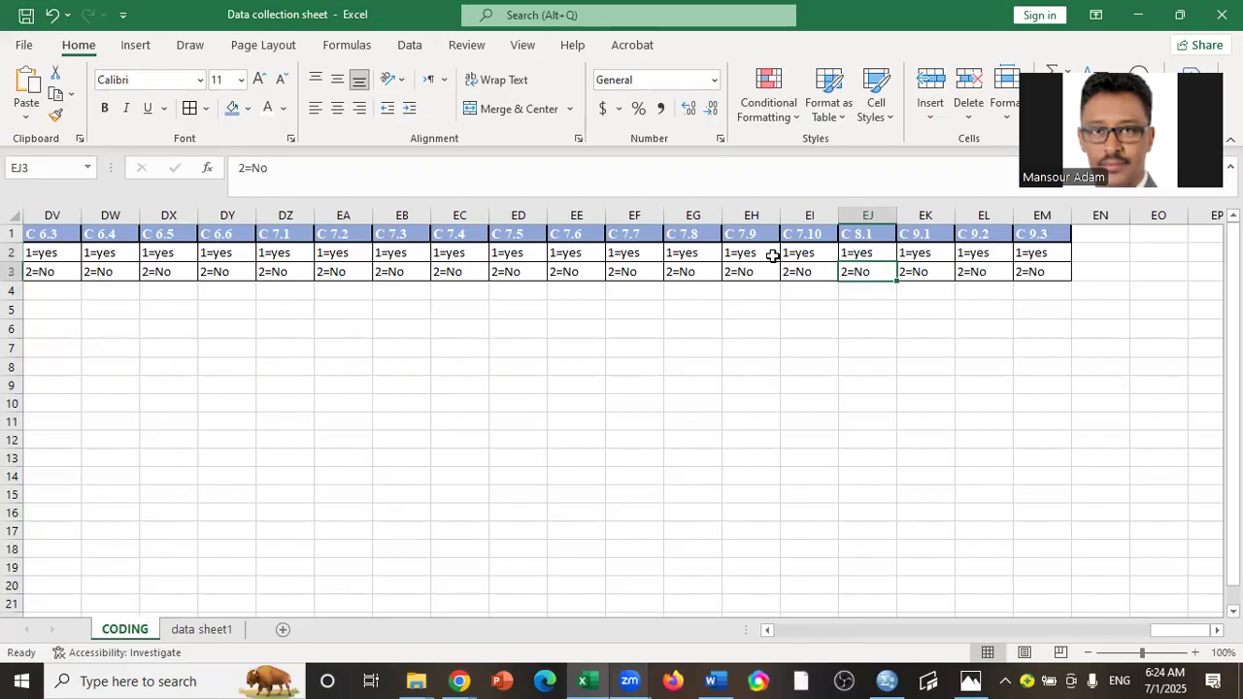
# Look back across the cause columns from C 8.1 to the start of the DRP section.
pyautogui.press('Up')
pyautogui.press('Left')
pyautogui.press('Left')
pyautogui.press('Left')
pyautogui.press('Left')
pyautogui.press('Left')
pyautogui.press('Left')
pyautogui.press('Left')
pyautogui.press('Left')
pyautogui.press('Left')
pyautogui.press('Left')
pyautogui.press('Left')
pyautogui.press('Left')
pyautogui.press('Left')
pyautogui.press('Left')
pyautogui.press('Left')
pyautogui.press('Left')
pyautogui.press('Left')
pyautogui.press('Left')
pyautogui.press('Left')
pyautogui.press('Left')
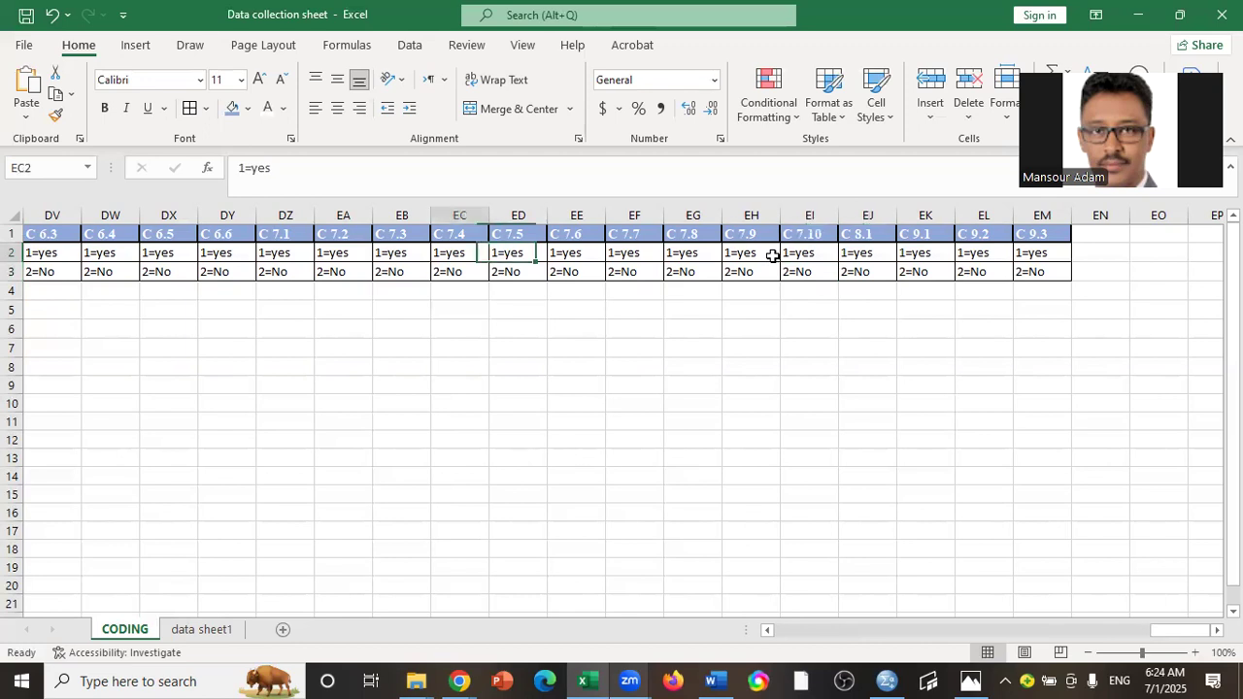
pyautogui.press('Left')
pyautogui.press('Left')
pyautogui.press('Left')
pyautogui.press('Left')
pyautogui.press('Left')
pyautogui.press('Left')
pyautogui.press('Left')
pyautogui.press('Left')
pyautogui.press('Left')
pyautogui.press('Left')
pyautogui.press('Left')
pyautogui.press('Left')
pyautogui.press('Left')
pyautogui.press('Left')
pyautogui.press('Left')
pyautogui.press('Left')
pyautogui.press('Left')
pyautogui.press('Left')
pyautogui.press('Left')
pyautogui.press('Left')
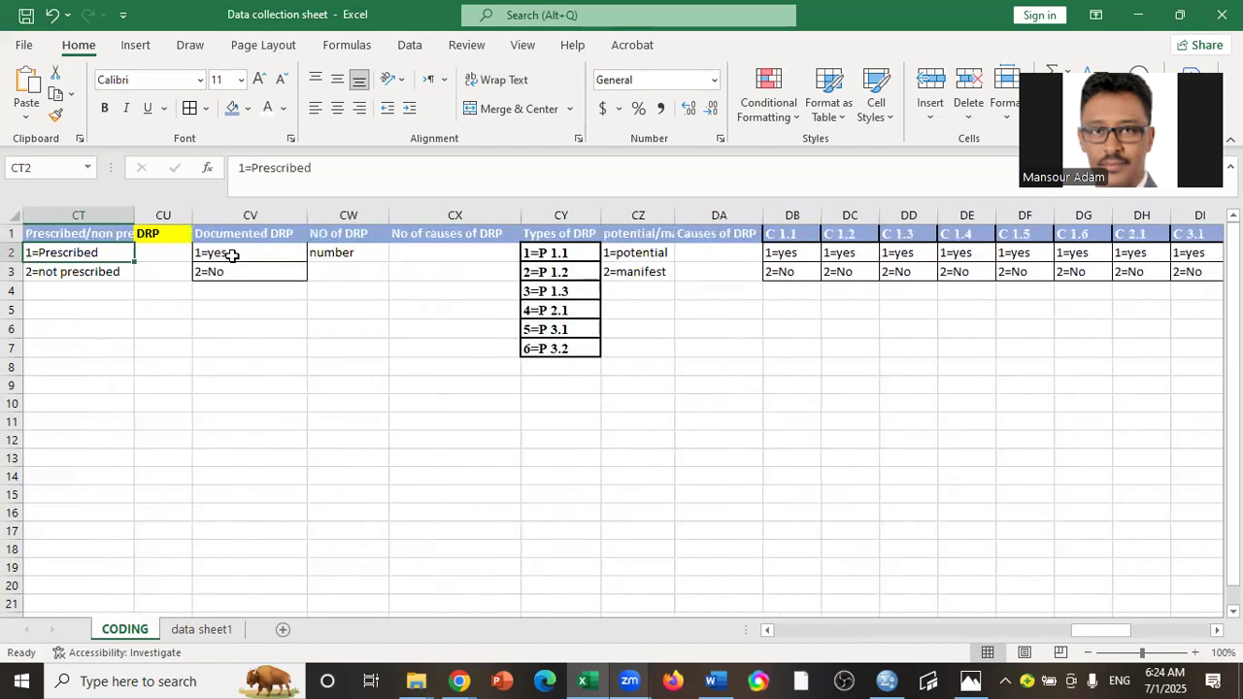
# Copy the whole header row 1 of the CODING sheet and paste it over row 1 of data sheet1.
pyautogui.click(14, 233)
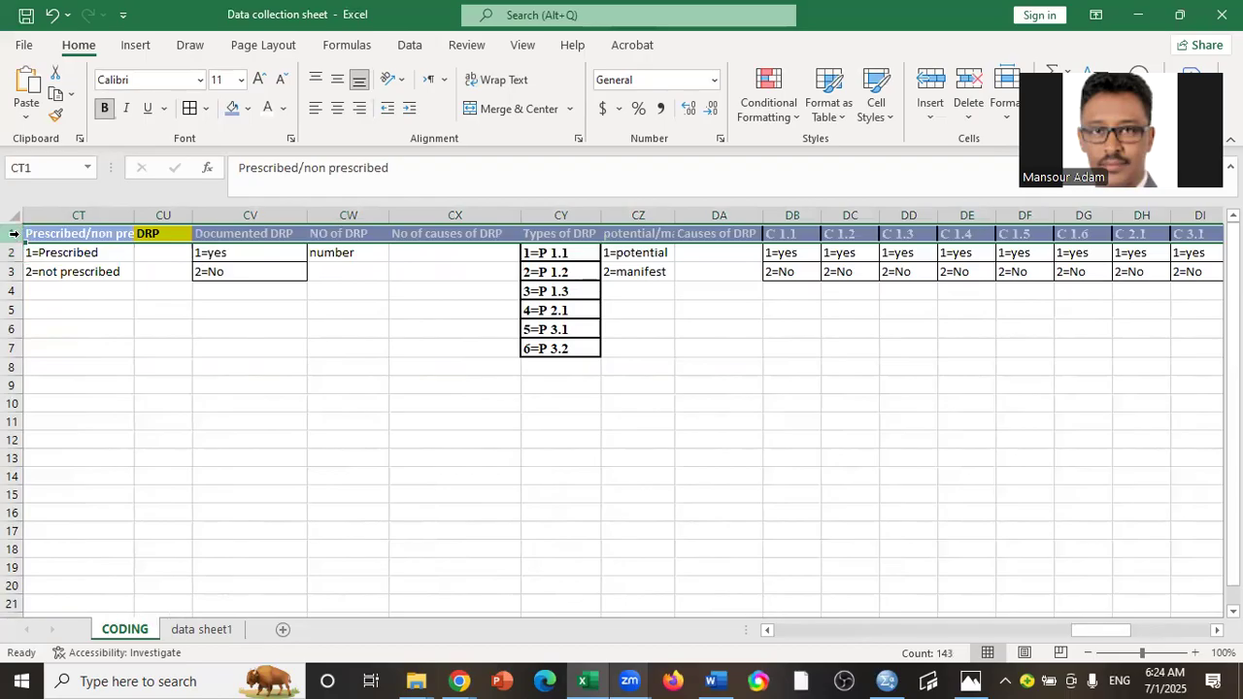
pyautogui.rightClick(14, 233)
pyautogui.click(56, 272)
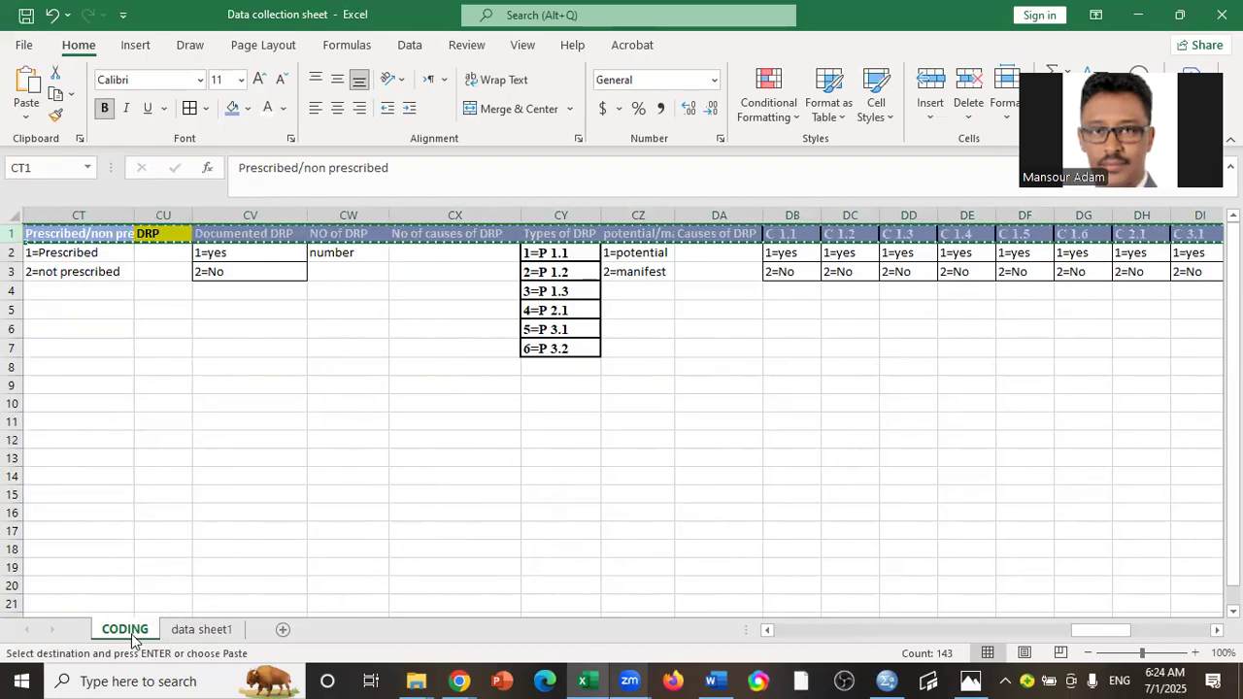
pyautogui.click(197, 630)
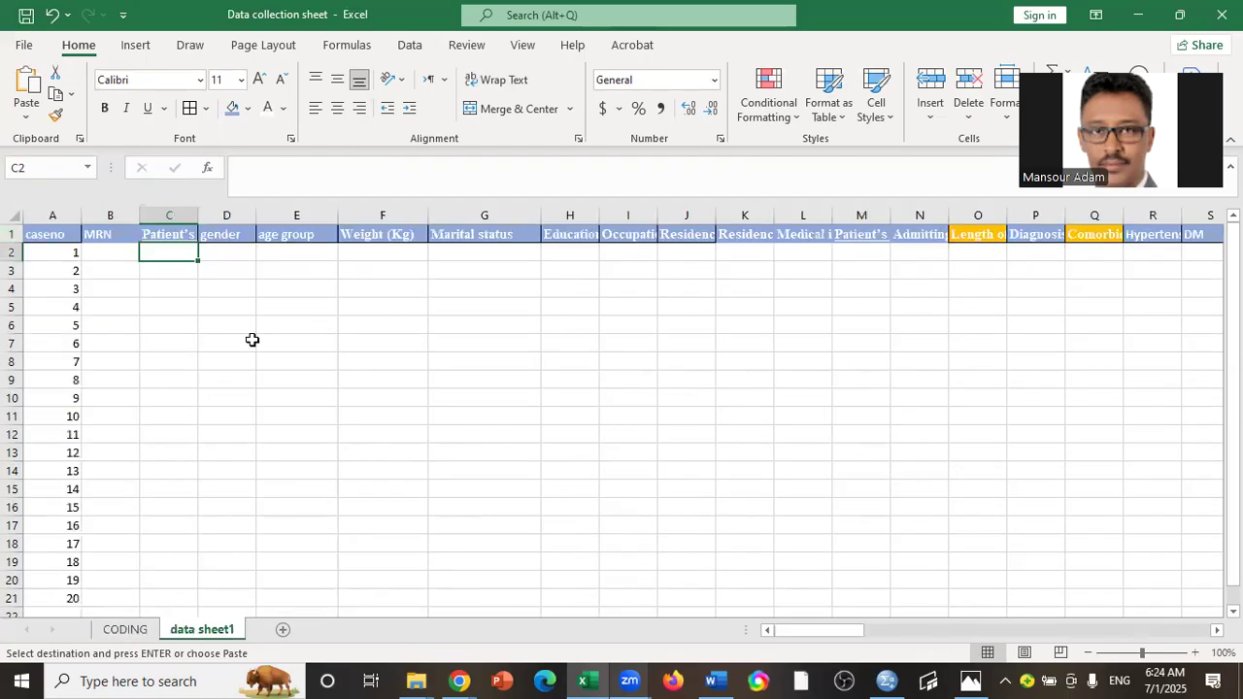
pyautogui.click(13, 233)
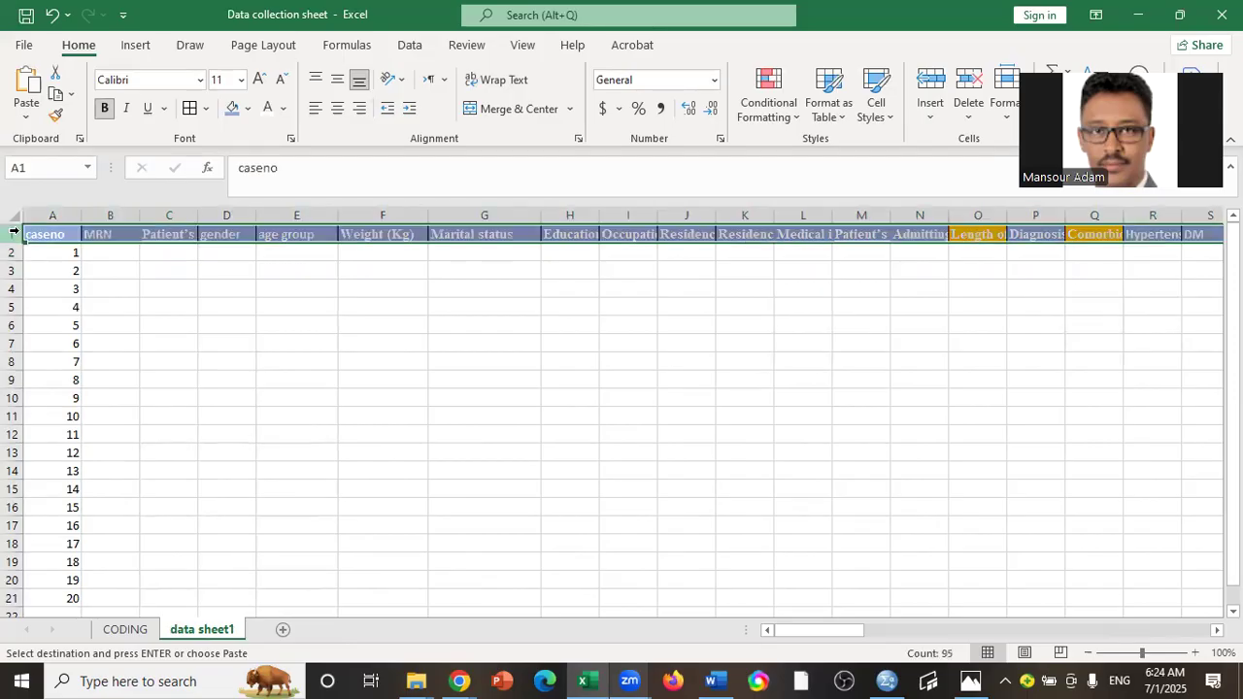
pyautogui.moveTo(785, 633); pyautogui.dragTo(763, 661)
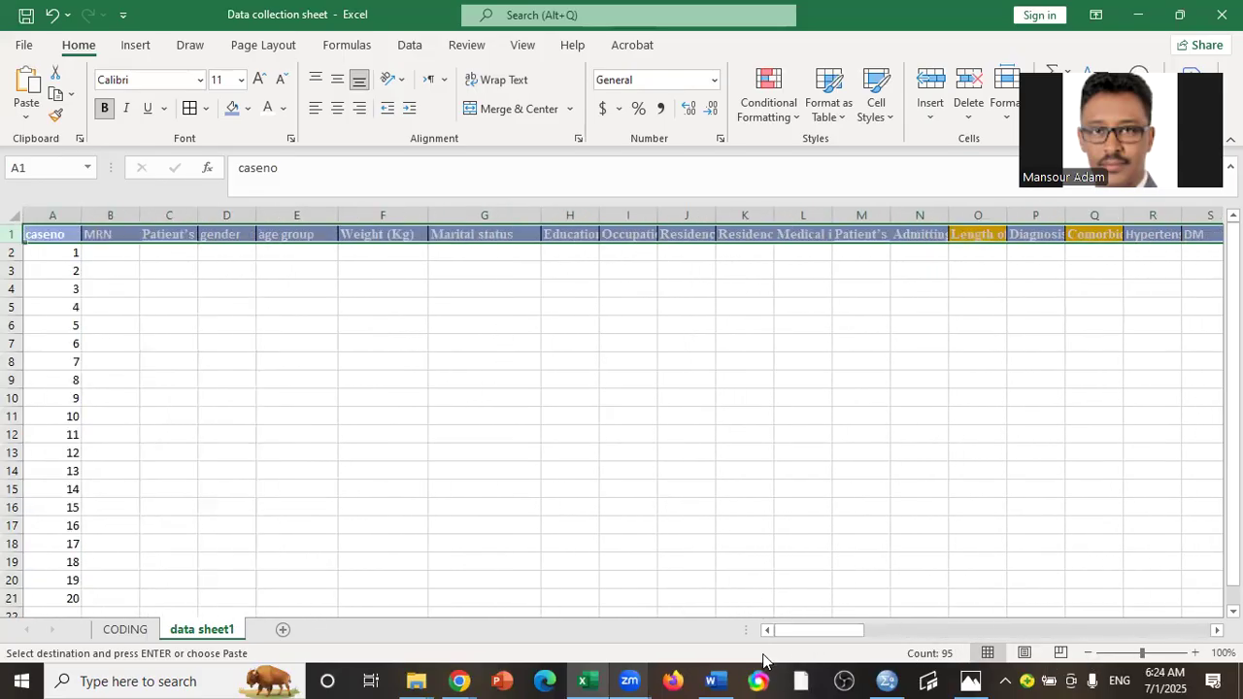
pyautogui.rightClick(14, 236)
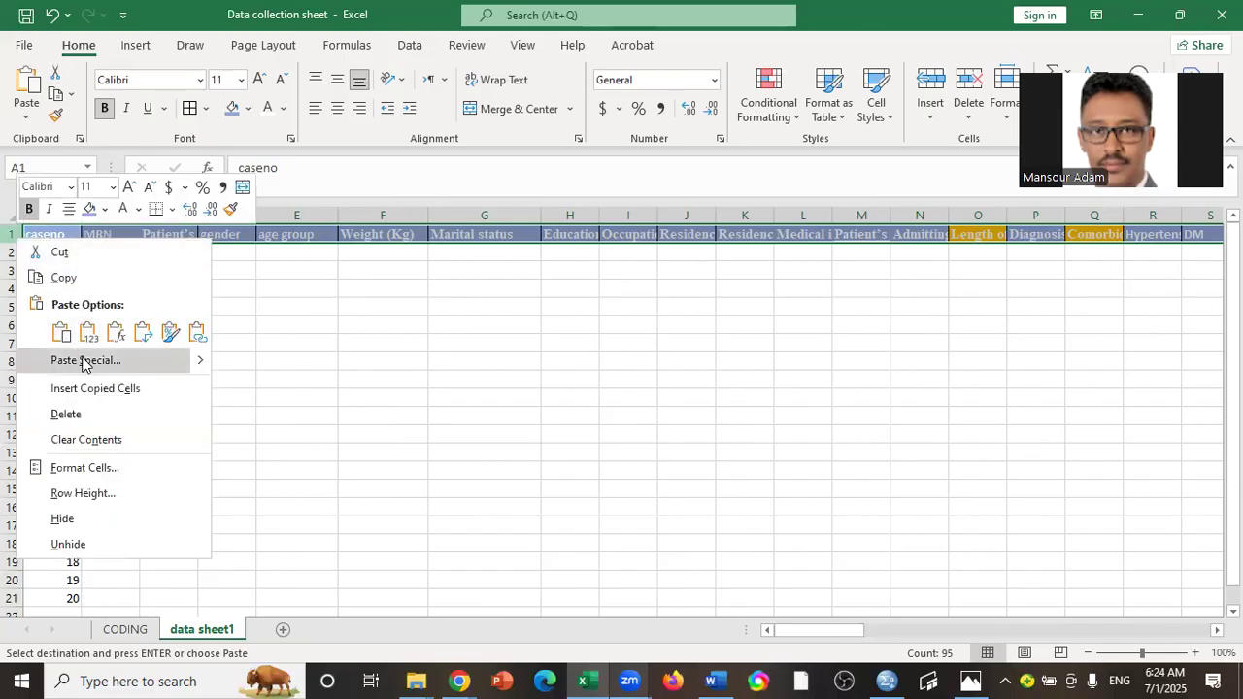
pyautogui.click(62, 335)
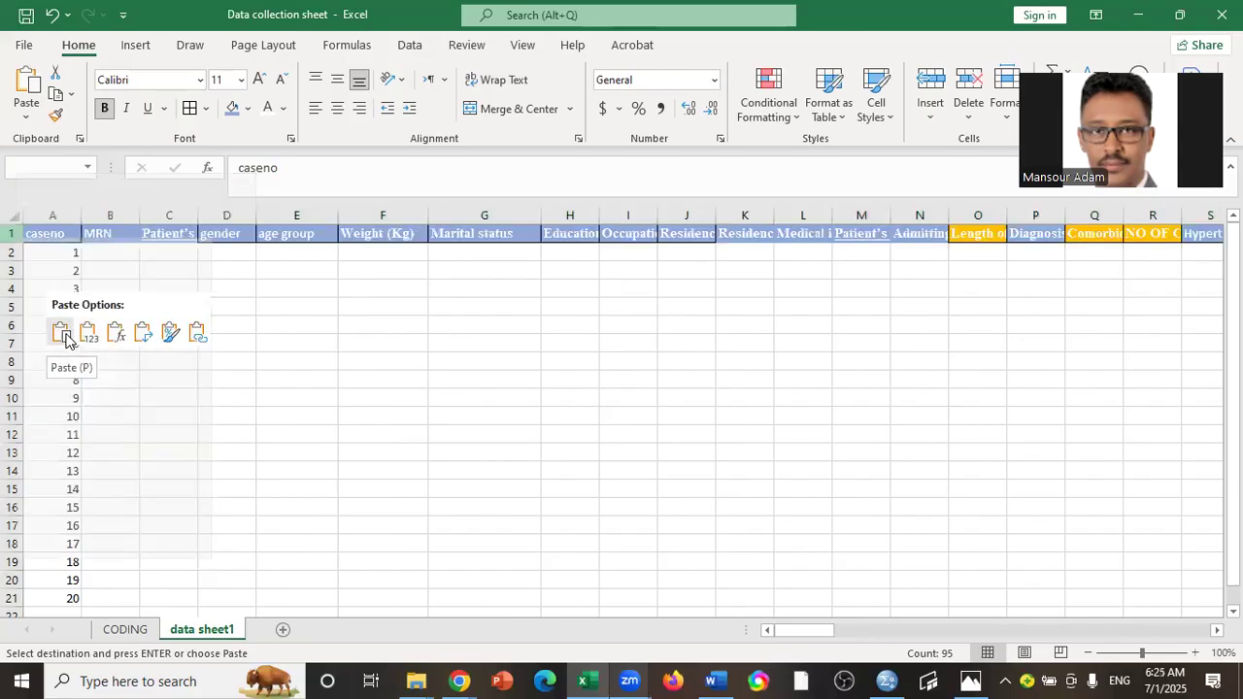
# Check the pasted headers in data sheet1 through the last cause column, and compare them with the CODING sheet.
pyautogui.moveTo(805, 629); pyautogui.dragTo(1214, 614)
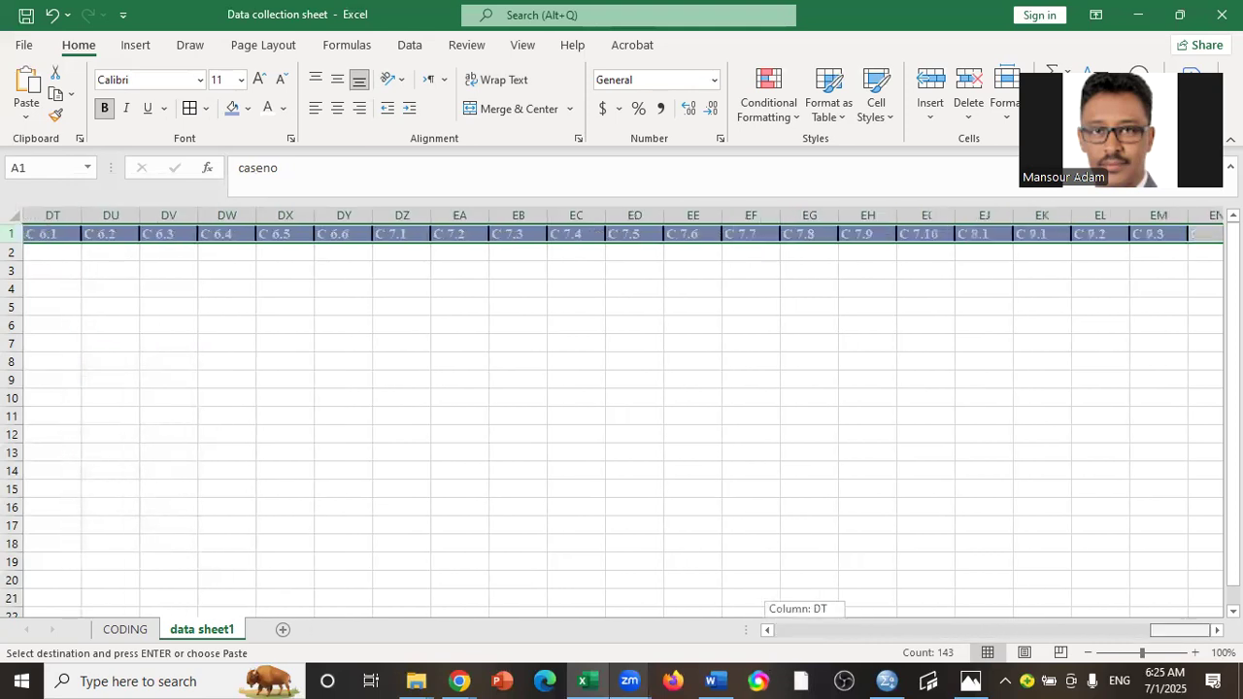
pyautogui.moveTo(1215, 614); pyautogui.dragTo(736, 654)
pyautogui.click(302, 341)
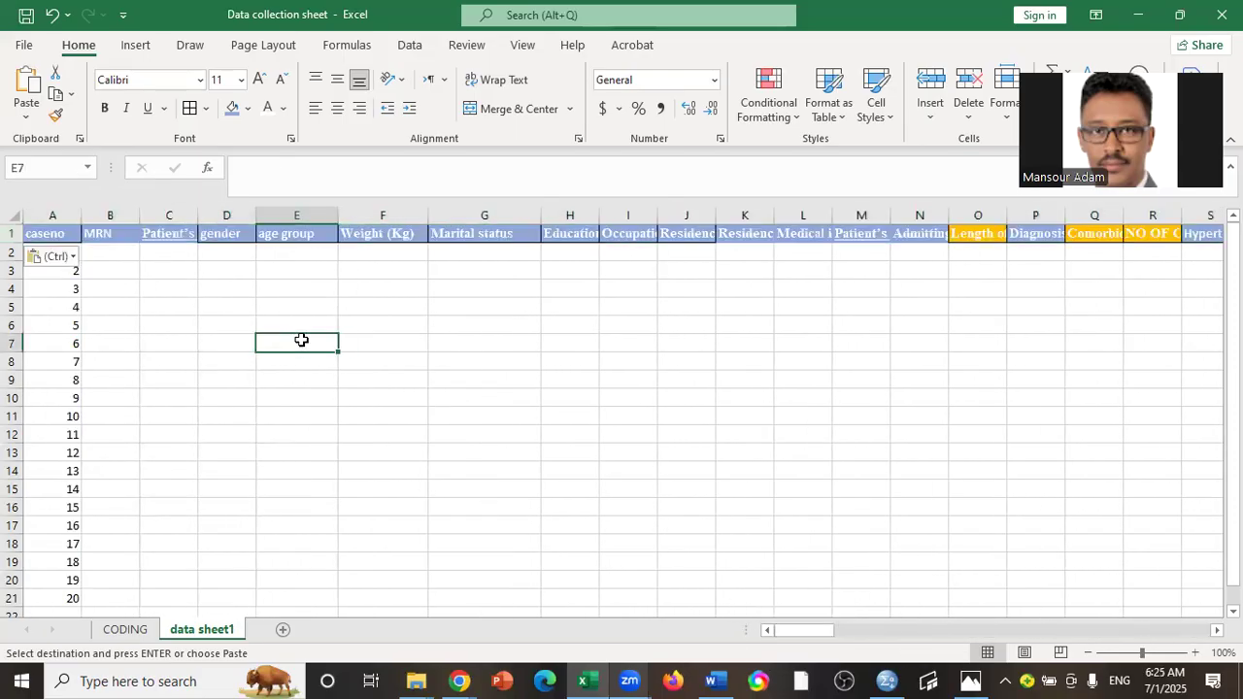
pyautogui.click(124, 630)
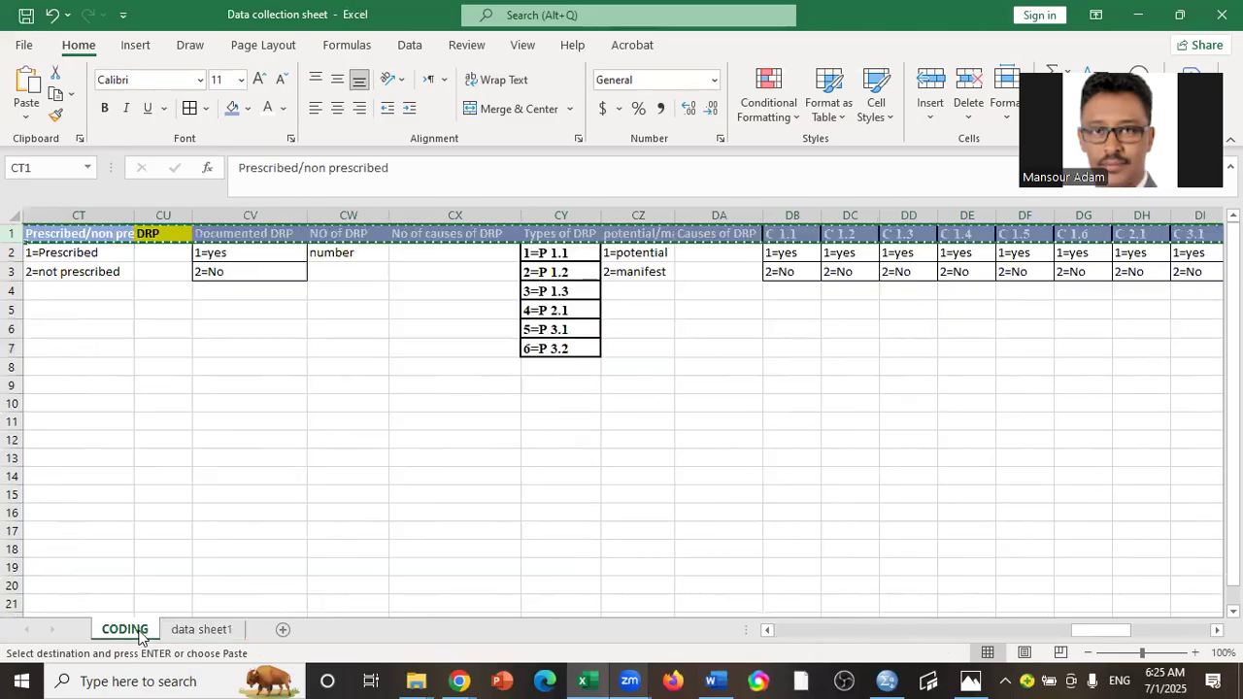
pyautogui.click(221, 631)
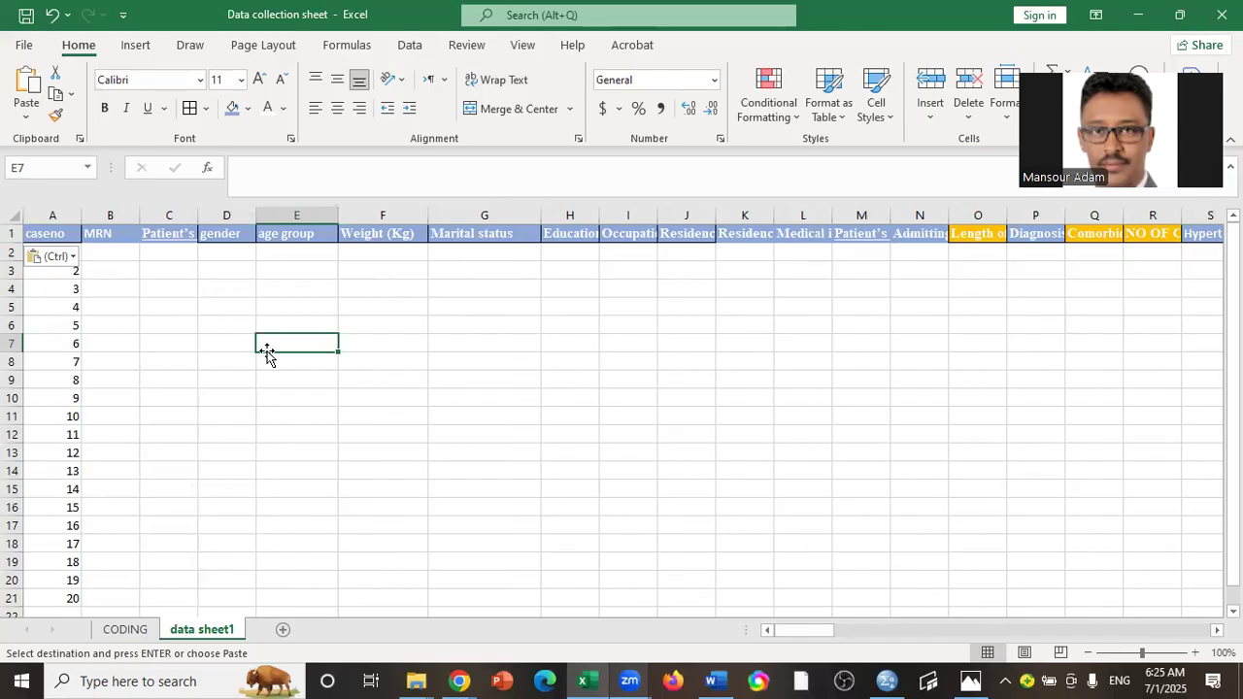
pyautogui.click(235, 412)
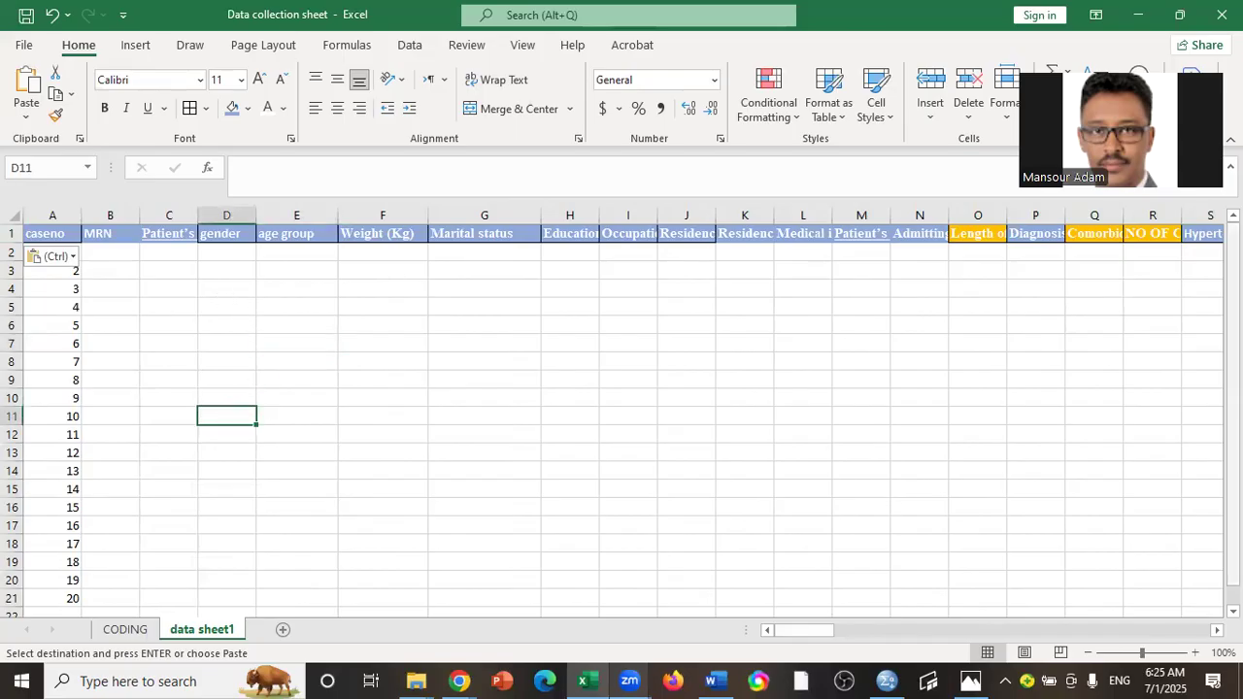
# Look over the empty data-entry rows of data sheet1 and the numbered cases in the caseno column.
pyautogui.scroll(-1, 622, 418)
pyautogui.scroll(1, 622, 417)
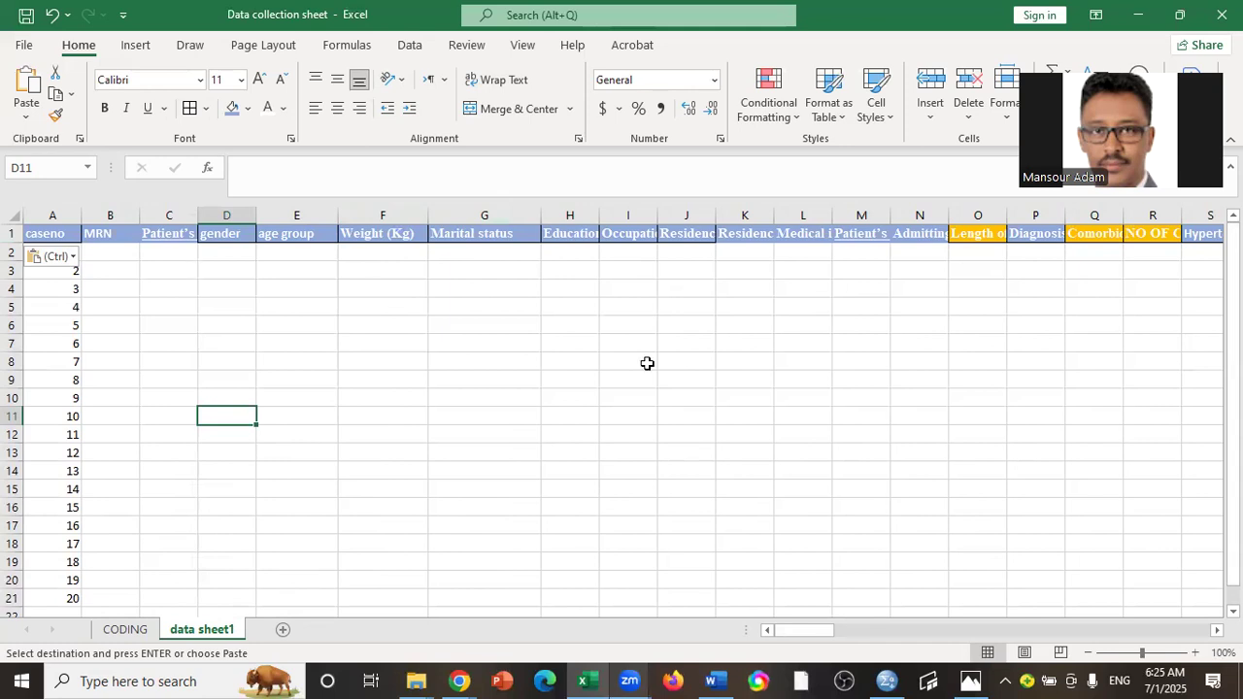
pyautogui.moveTo(1233, 379); pyautogui.dragTo(1233, 380)
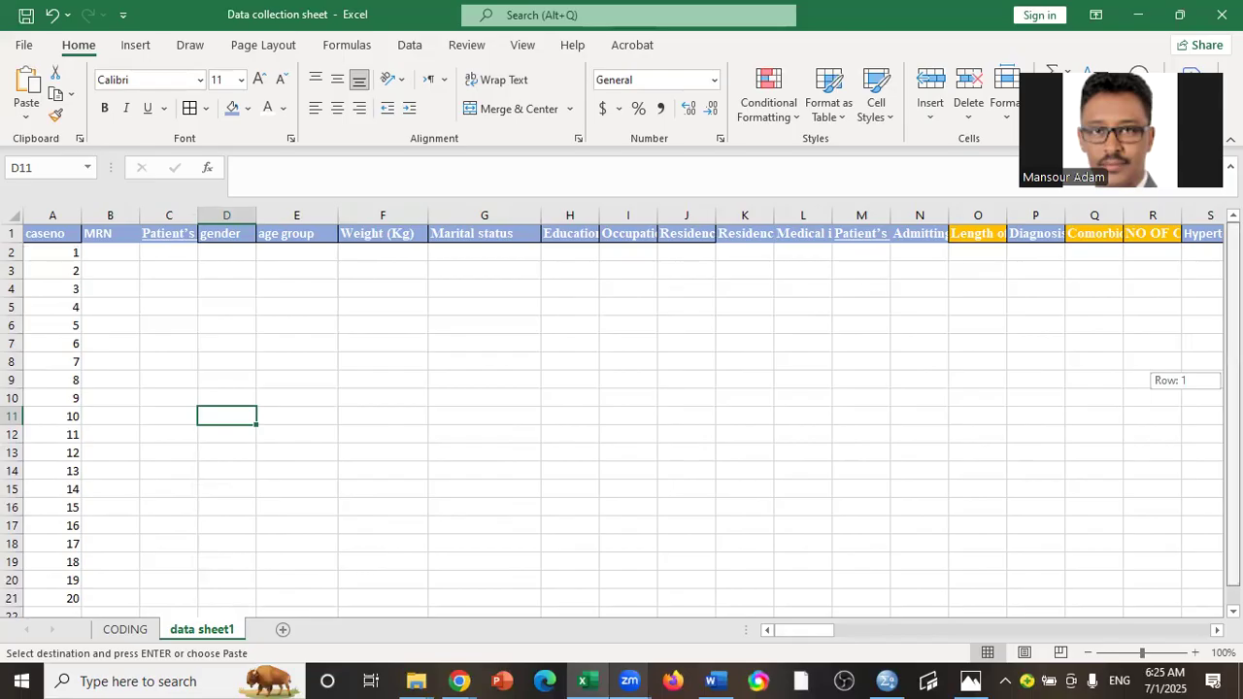
pyautogui.moveTo(1233, 380); pyautogui.dragTo(1234, 380)
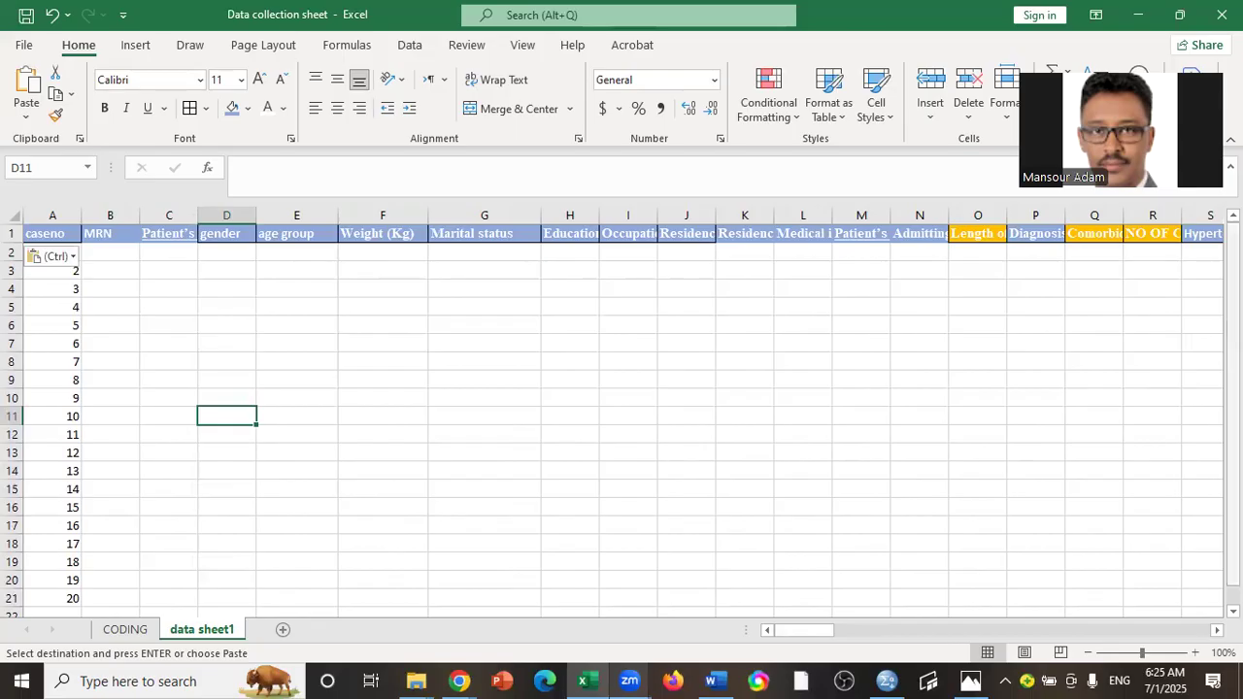
pyautogui.moveTo(1234, 301); pyautogui.dragTo(1234, 301)
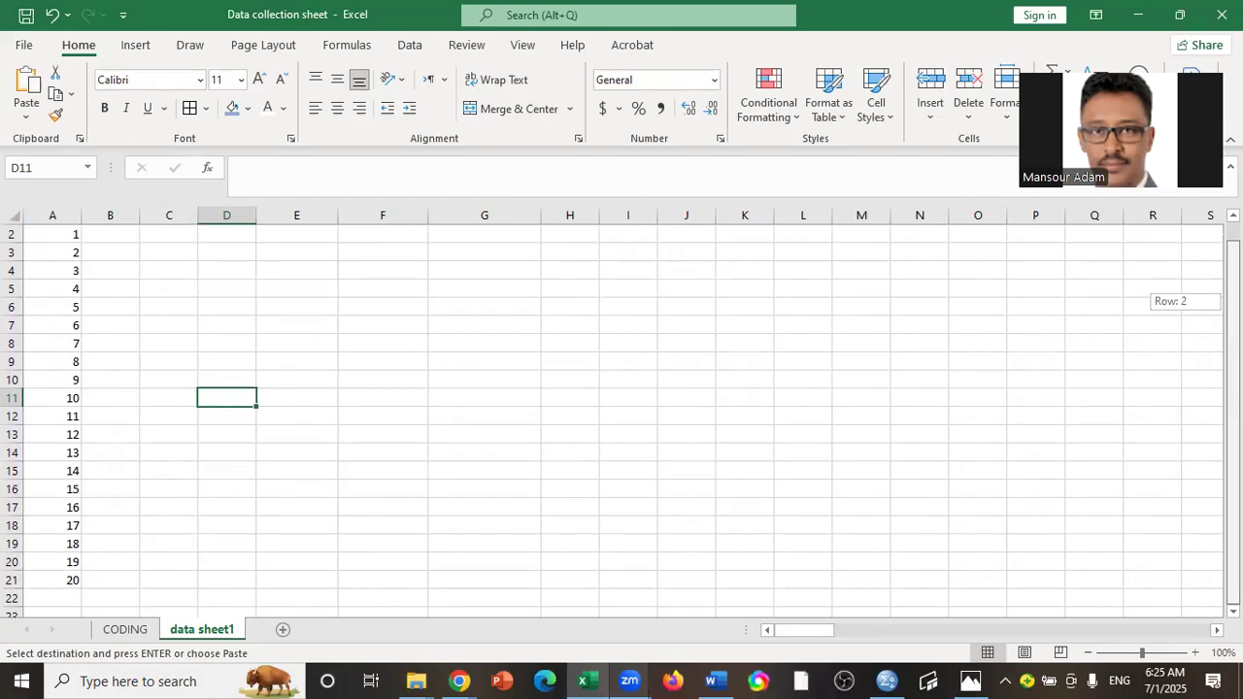
pyautogui.moveTo(1234, 301); pyautogui.dragTo(1233, 307)
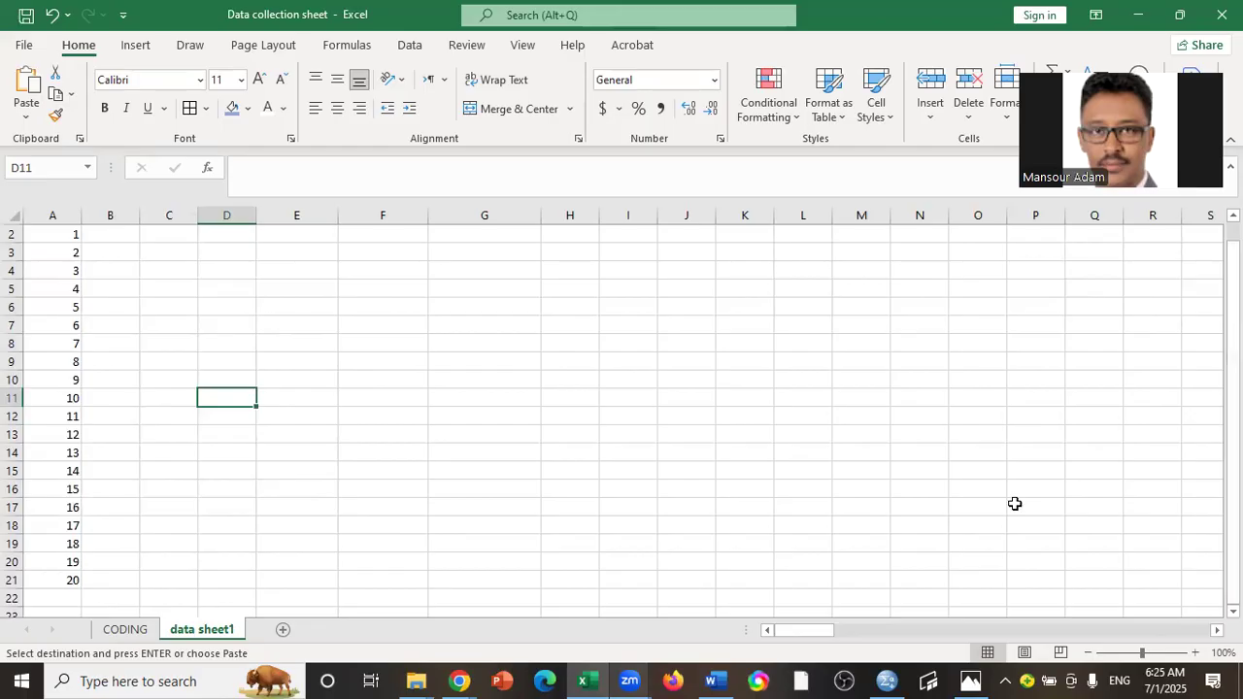
pyautogui.moveTo(1234, 307); pyautogui.dragTo(1234, 301)
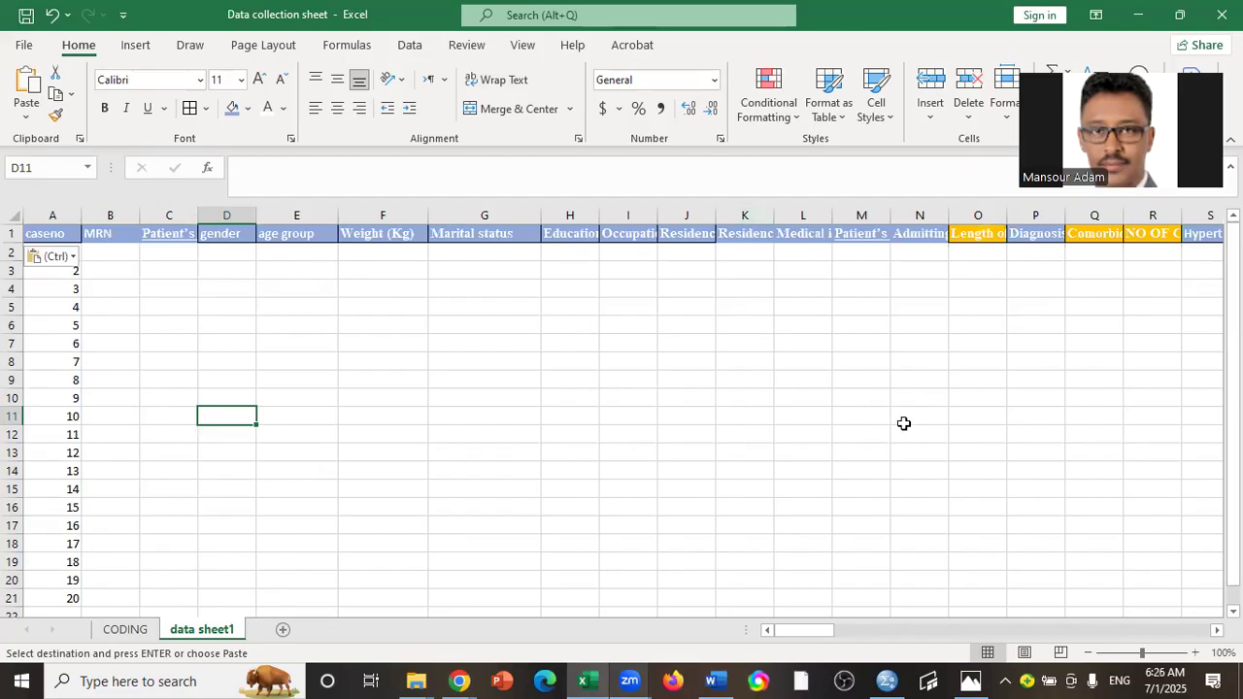
pyautogui.click(804, 633)
pyautogui.moveTo(804, 633); pyautogui.dragTo(746, 613)
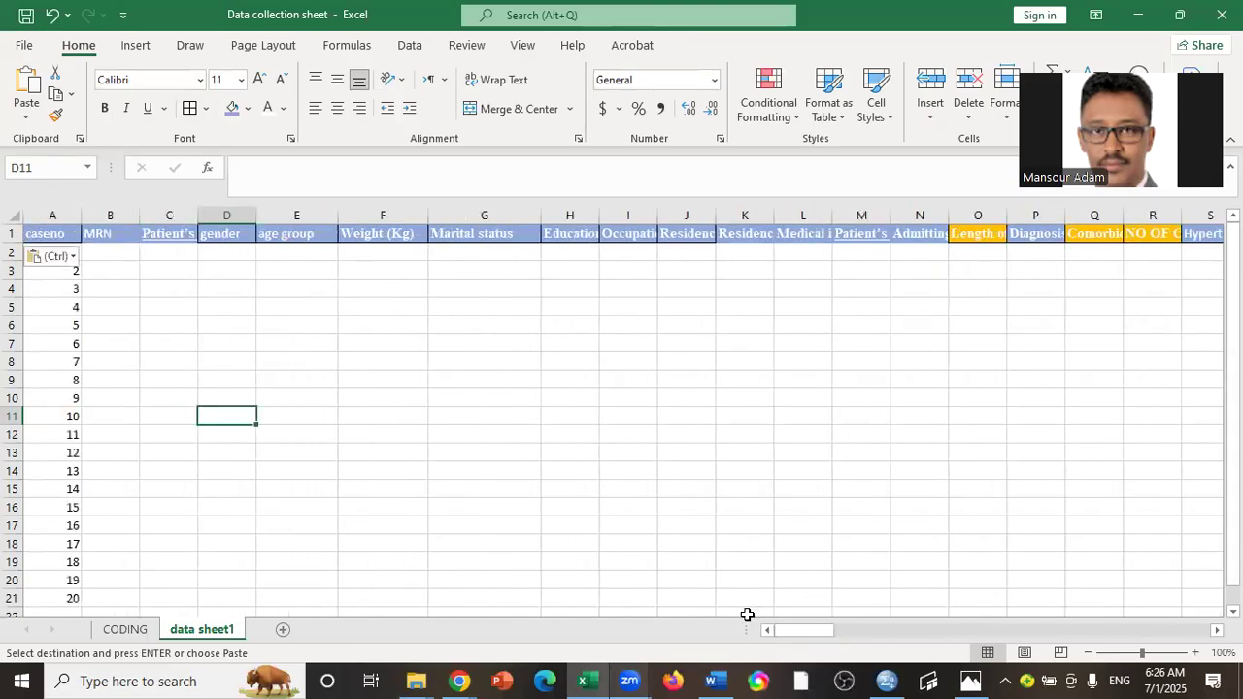
pyautogui.click(67, 597)
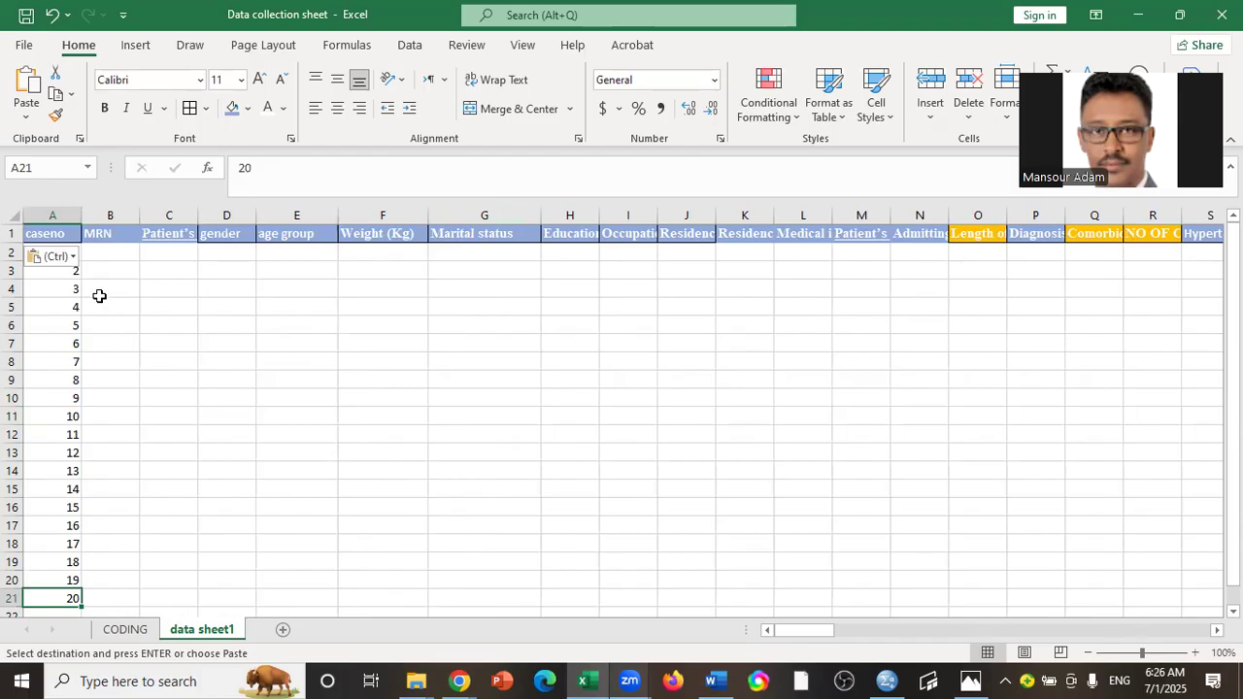
pyautogui.click(53, 345)
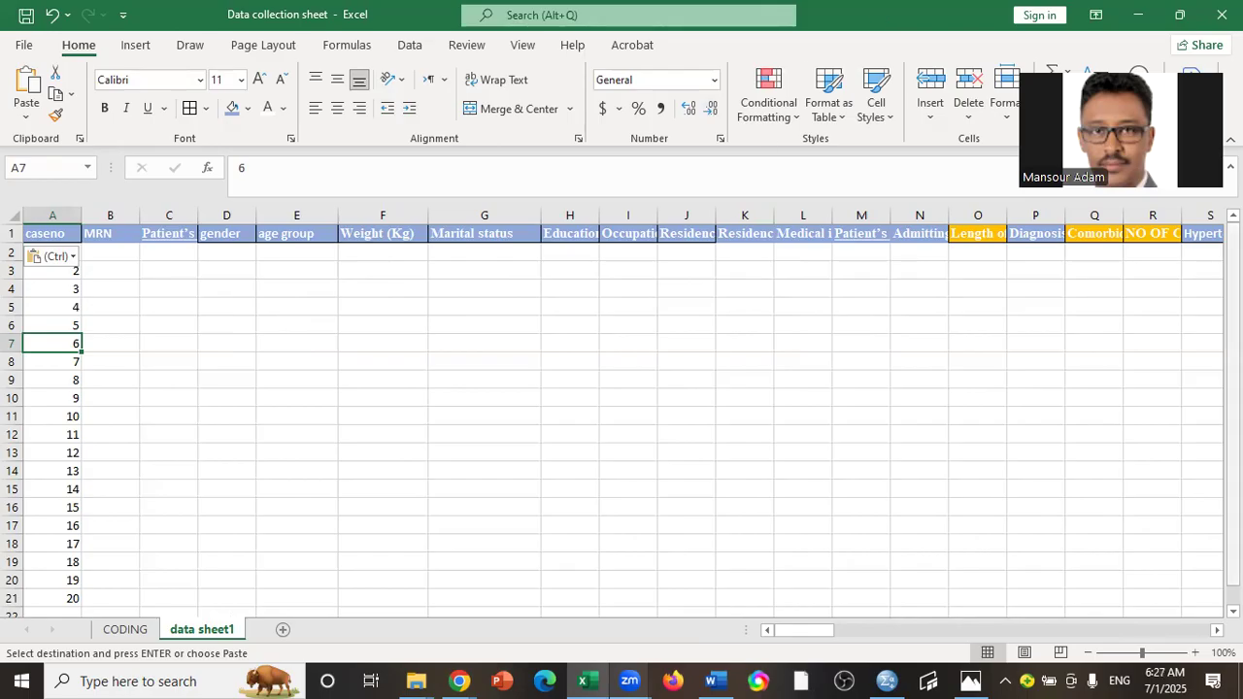
# Look over the header row of data sheet1 around caseno, MRN and the patient's sociodemographic columns, along with the numbered cases.
pyautogui.scroll(-1, 1234, 408)
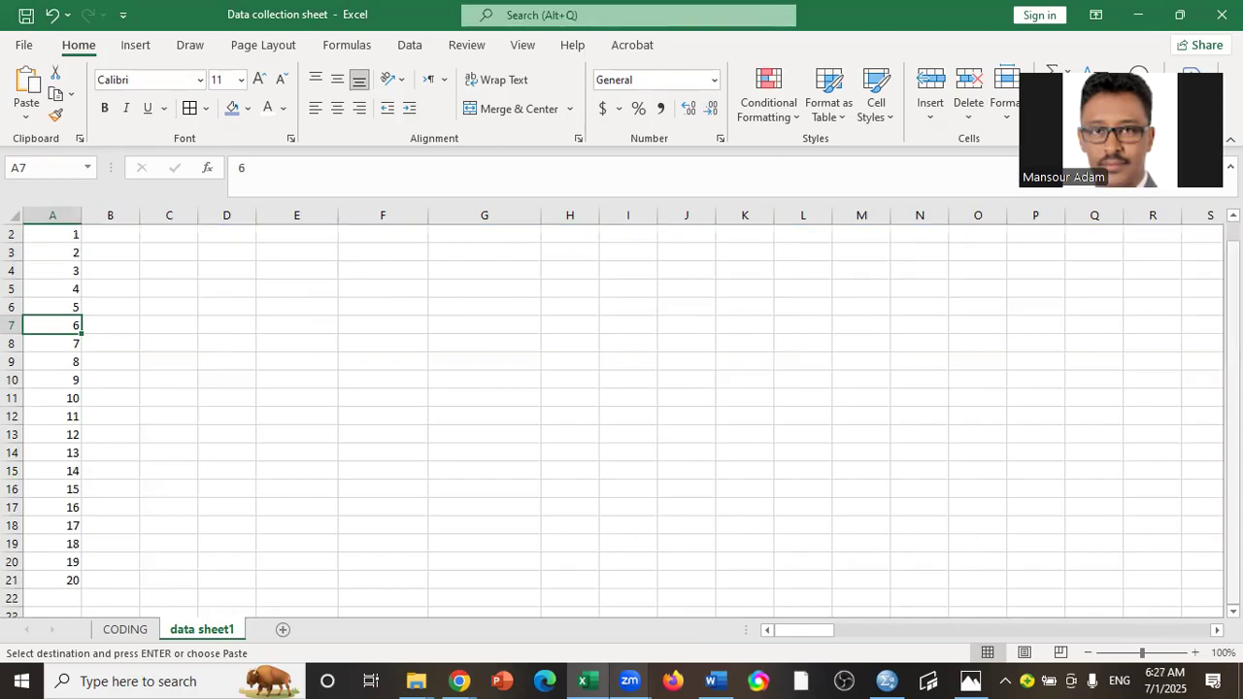
pyautogui.scroll(1, 1233, 418)
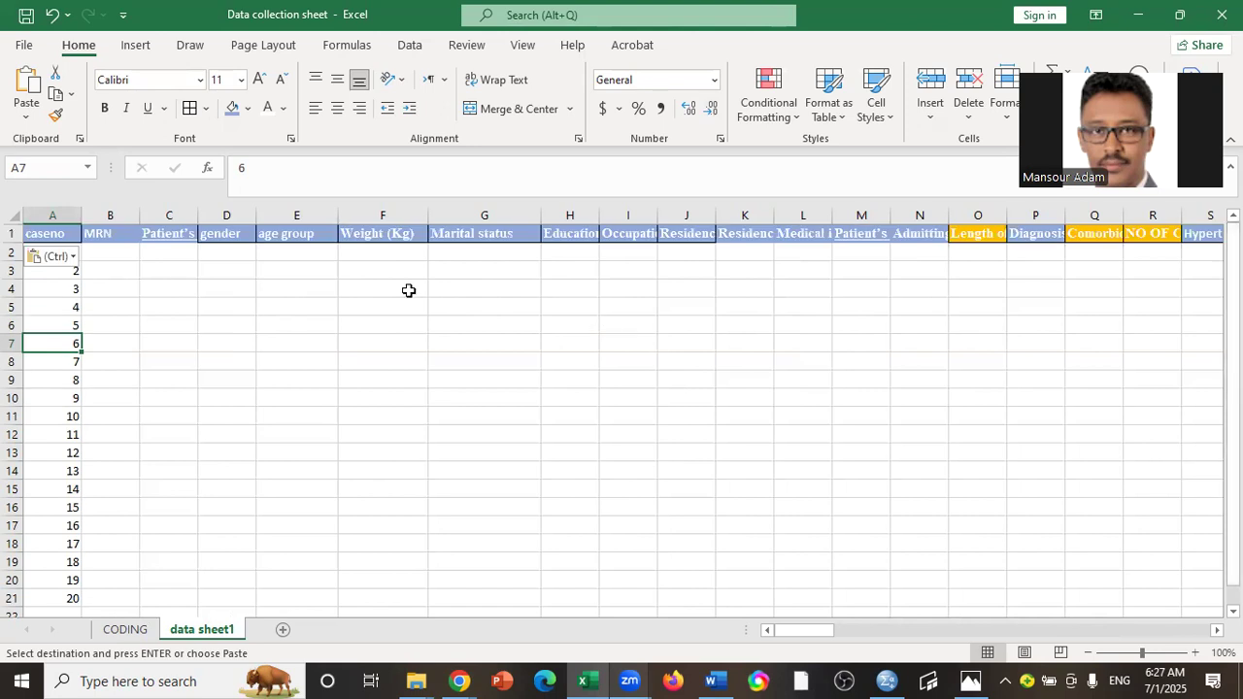
pyautogui.click(62, 237)
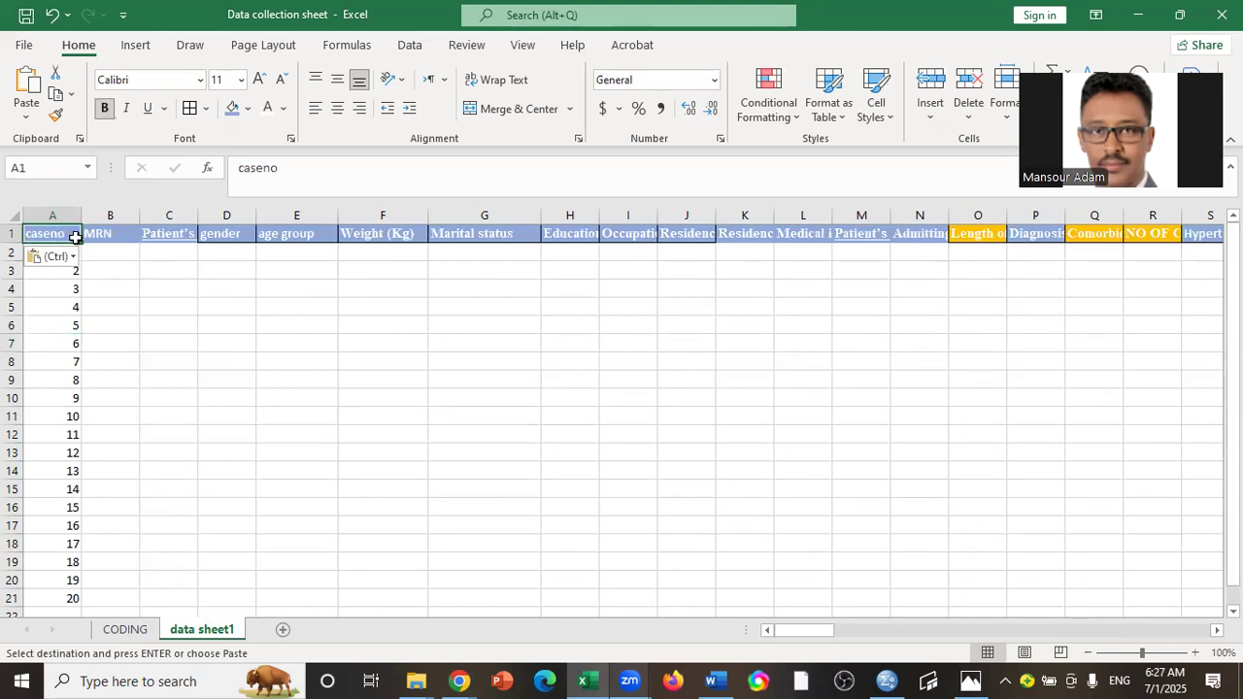
pyautogui.click(92, 234)
pyautogui.click(149, 235)
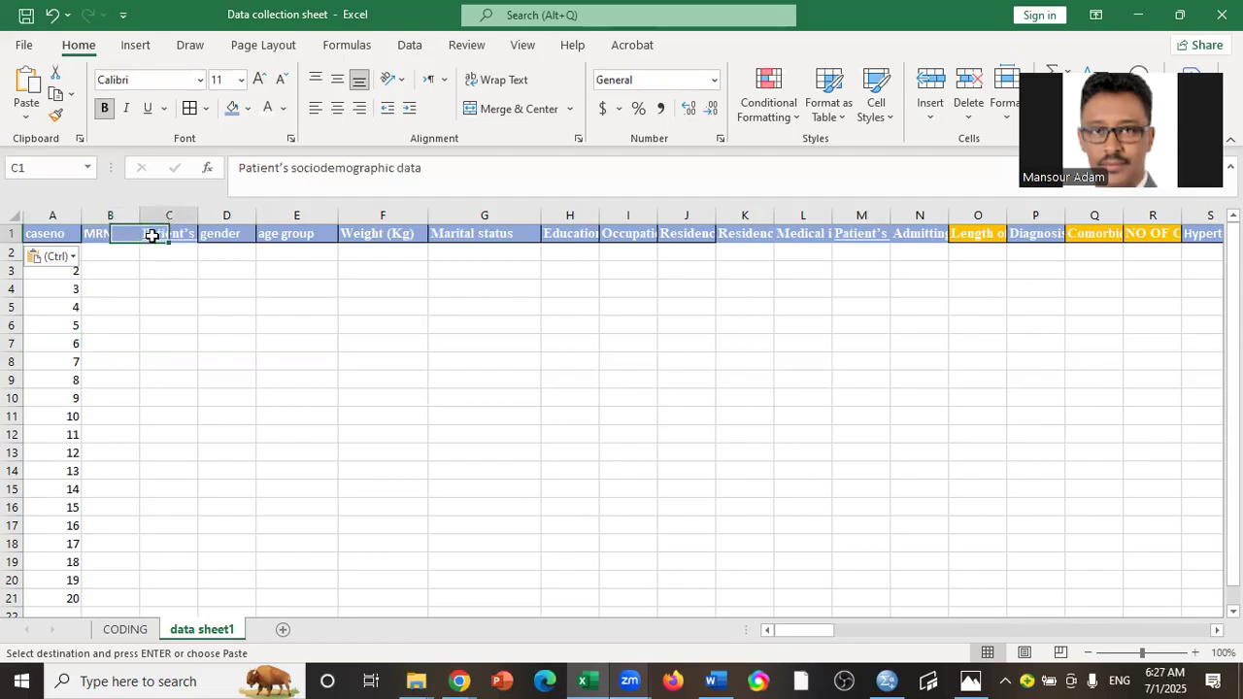
pyautogui.click(12, 234)
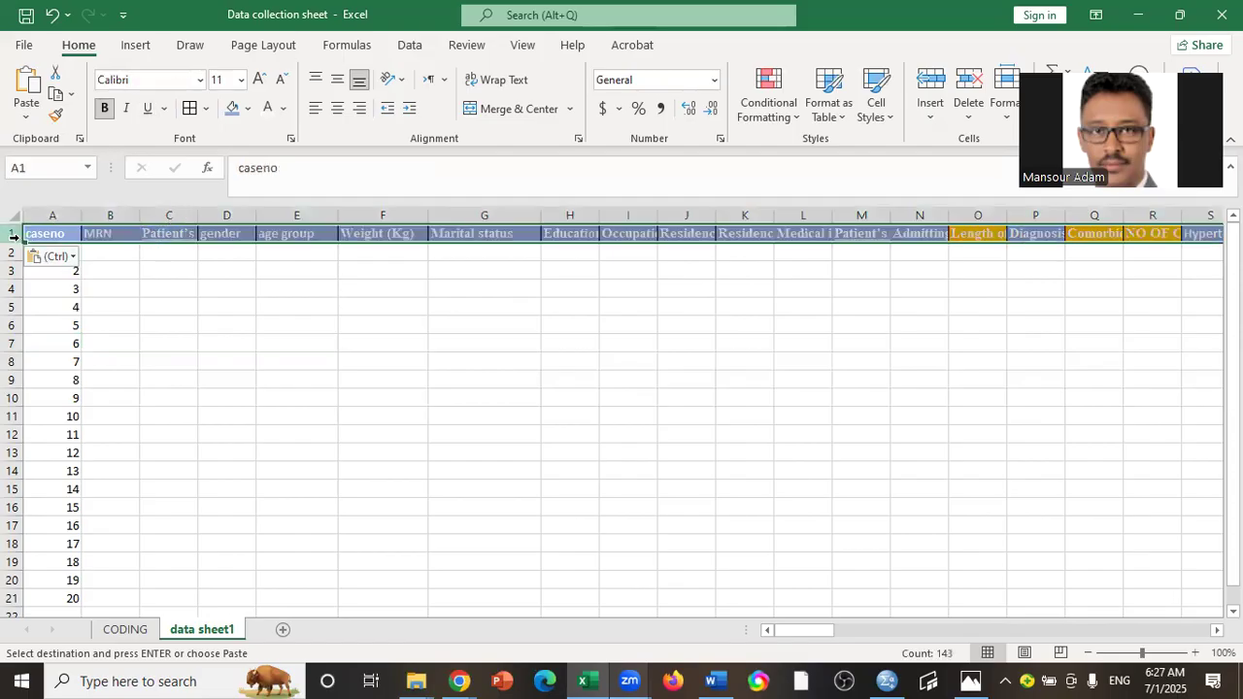
pyautogui.click(108, 233)
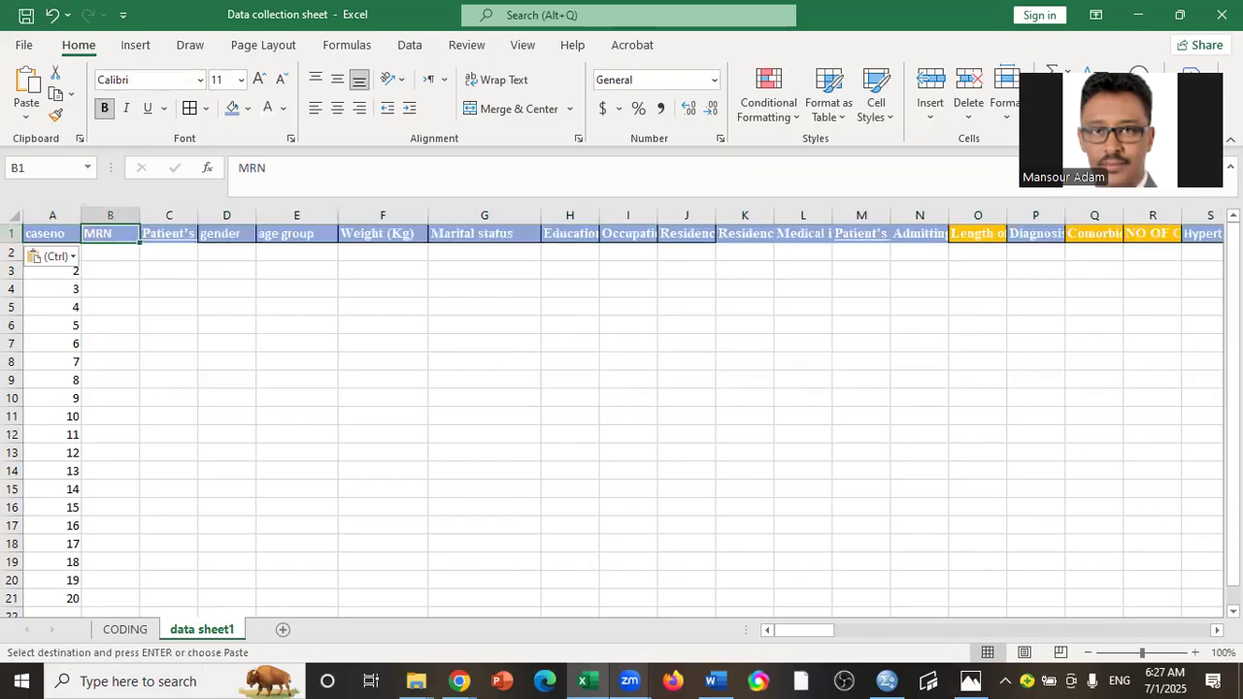
pyautogui.click(1233, 536)
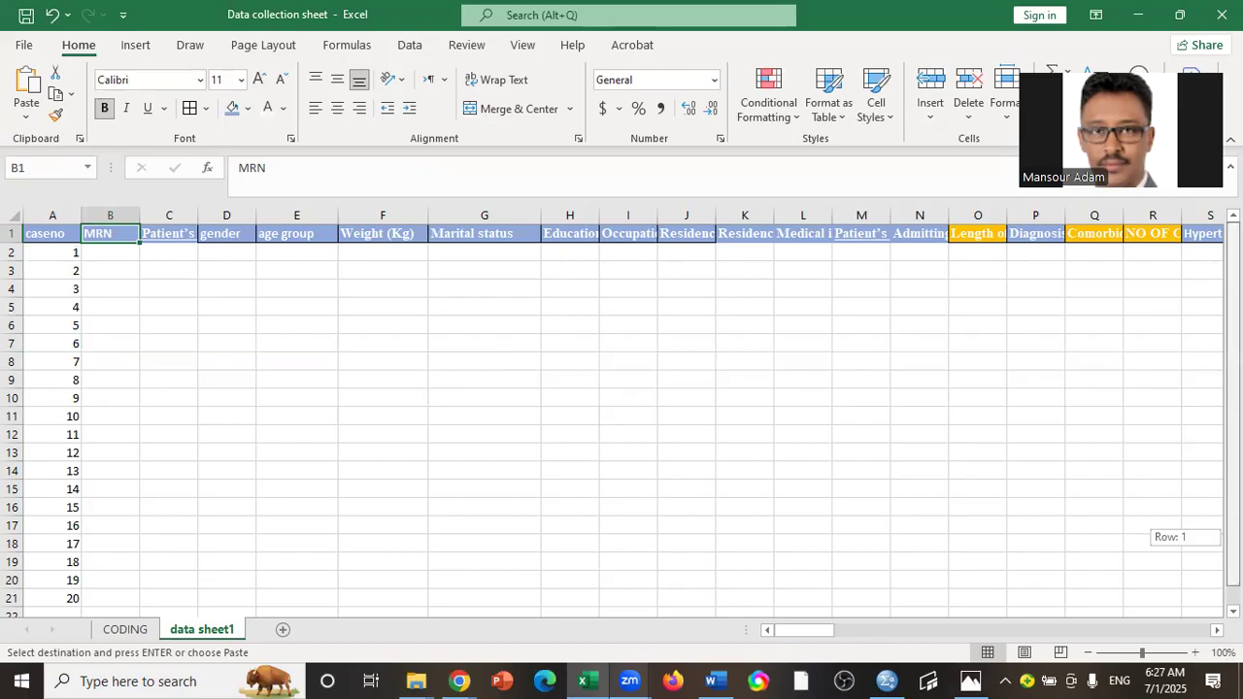
pyautogui.moveTo(1233, 536)
pyautogui.mouseDown()
pyautogui.moveTo(1234, 546)
pyautogui.moveTo(1233, 536)
pyautogui.mouseUp()
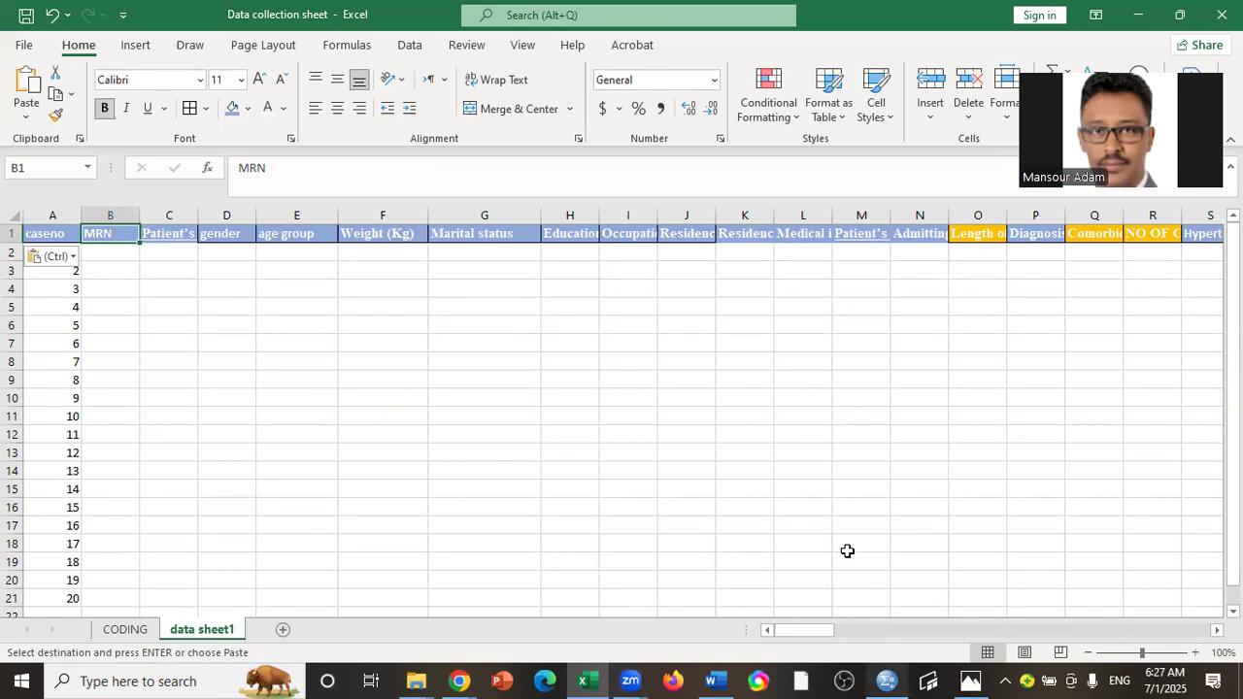
# Switch to IBM SPSS Statistics and bring up the dialog for opening an existing data file.
pyautogui.click(886, 679)
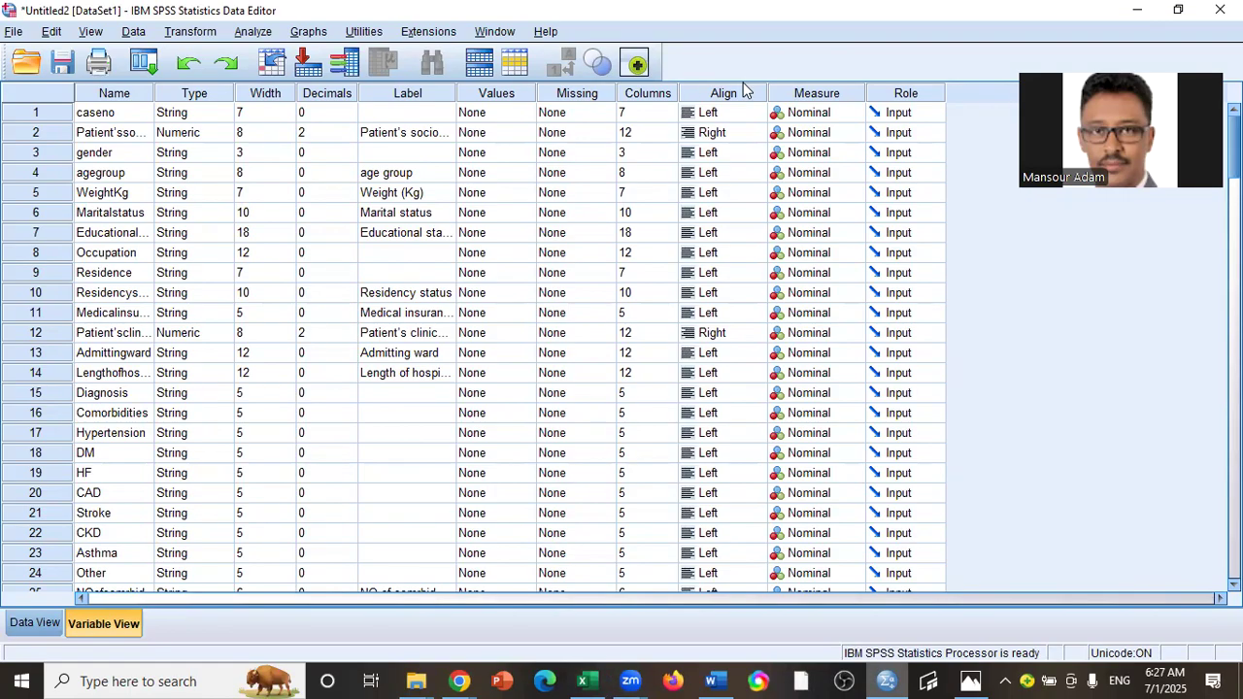
pyautogui.hotkey('alt', 'f')
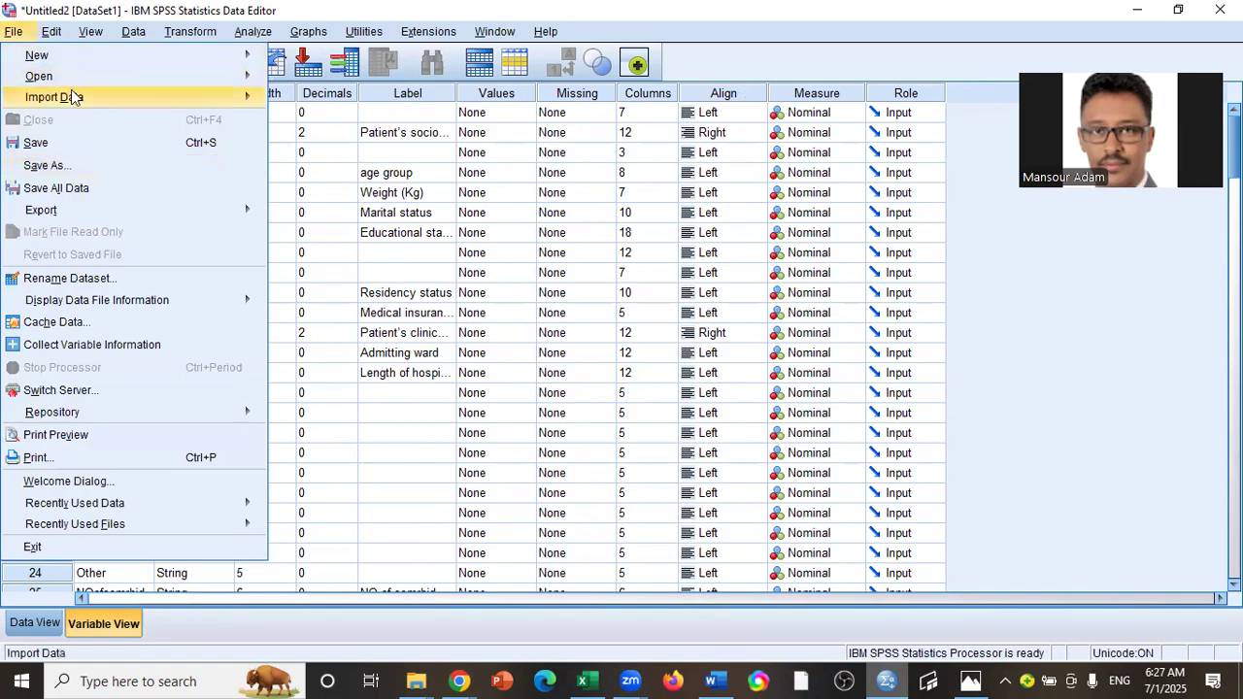
pyautogui.moveTo(69, 88)
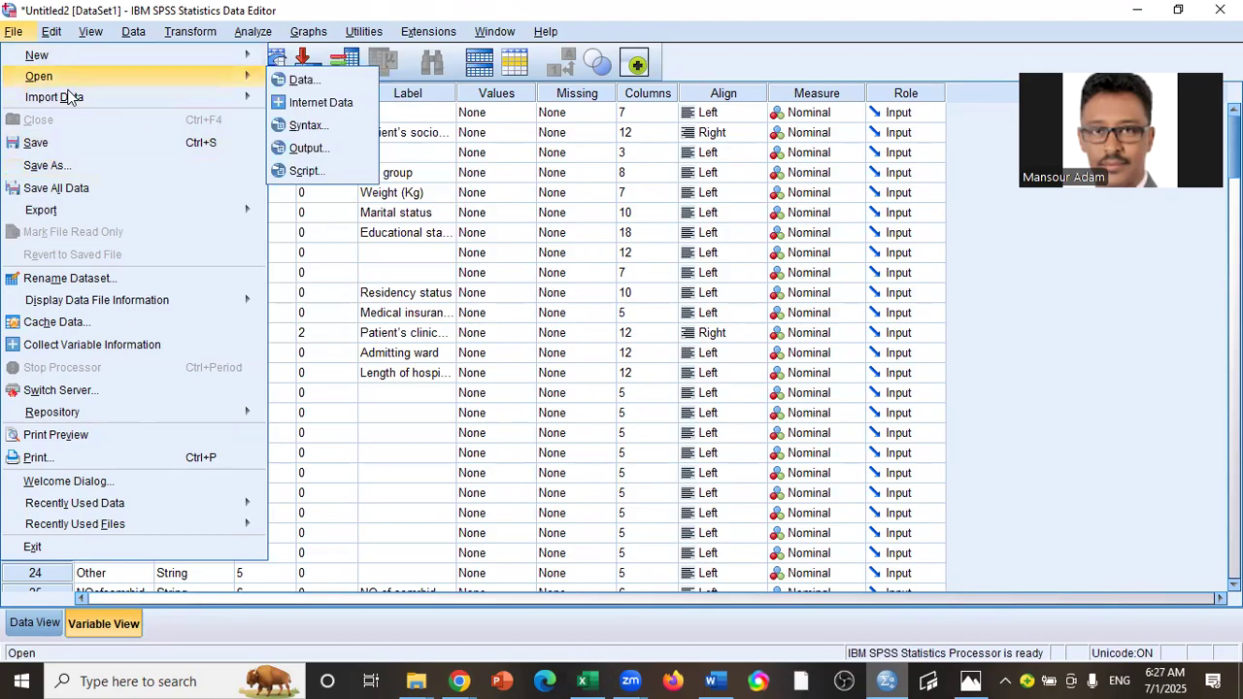
pyautogui.moveTo(255, 97)
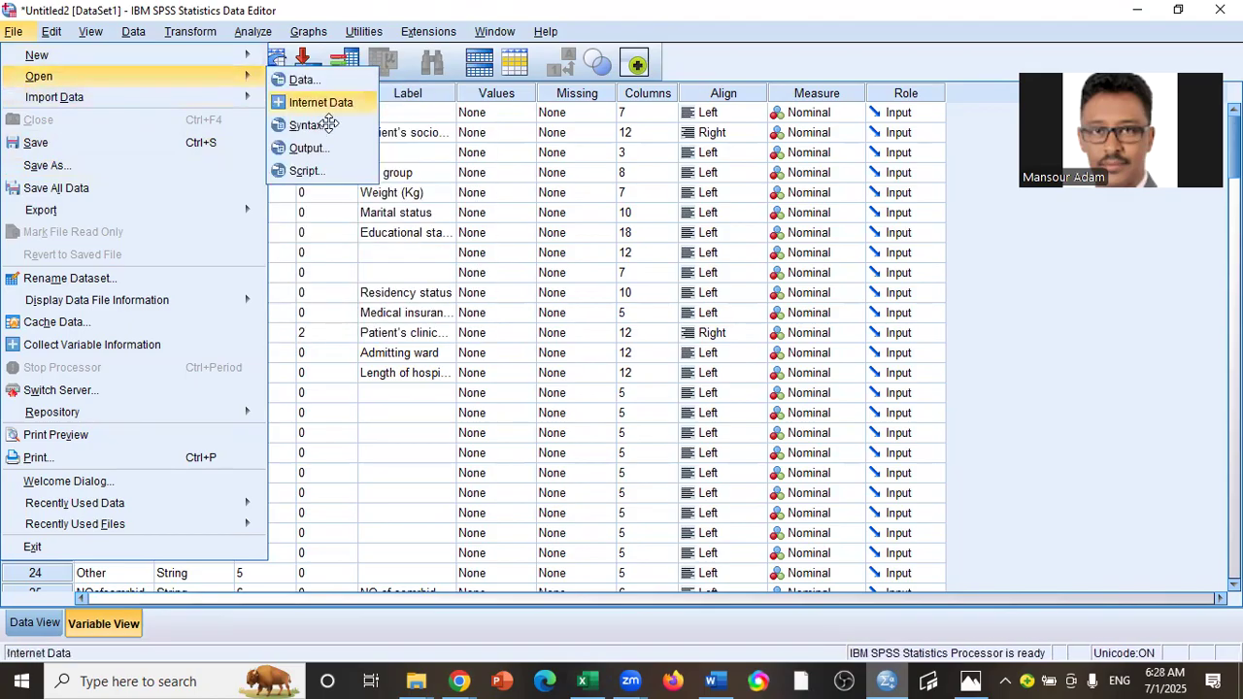
pyautogui.click(371, 94)
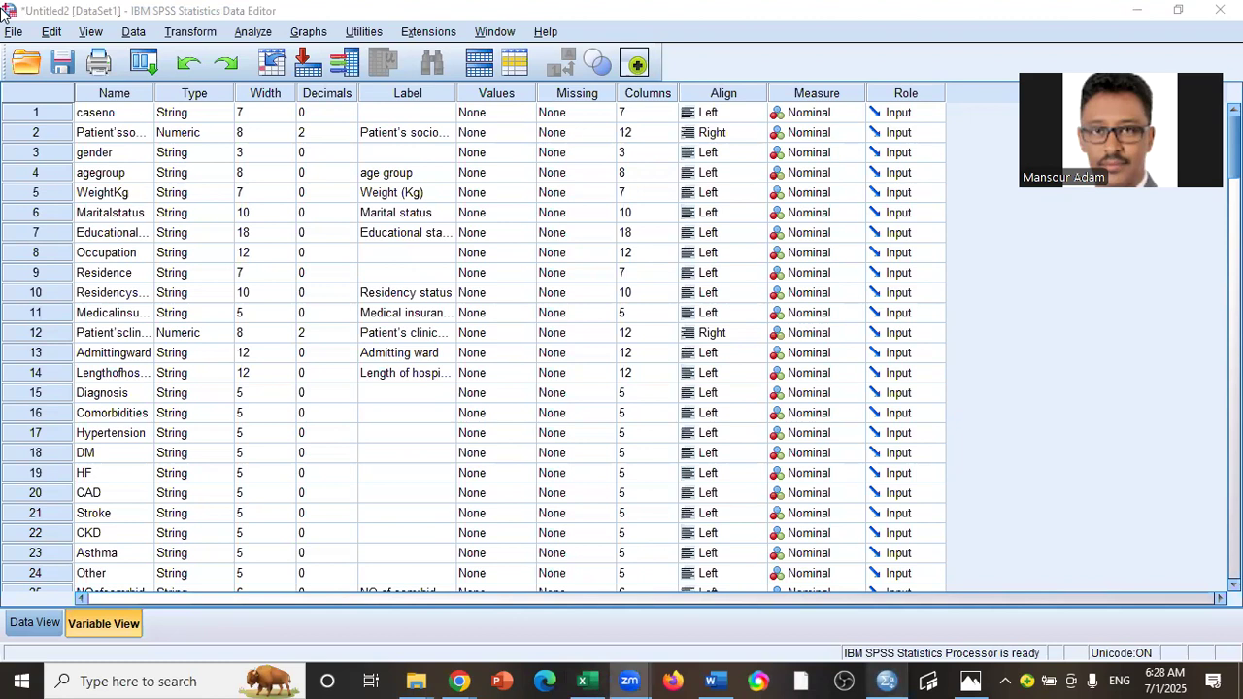
pyautogui.click(14, 32)
pyautogui.moveTo(206, 75)
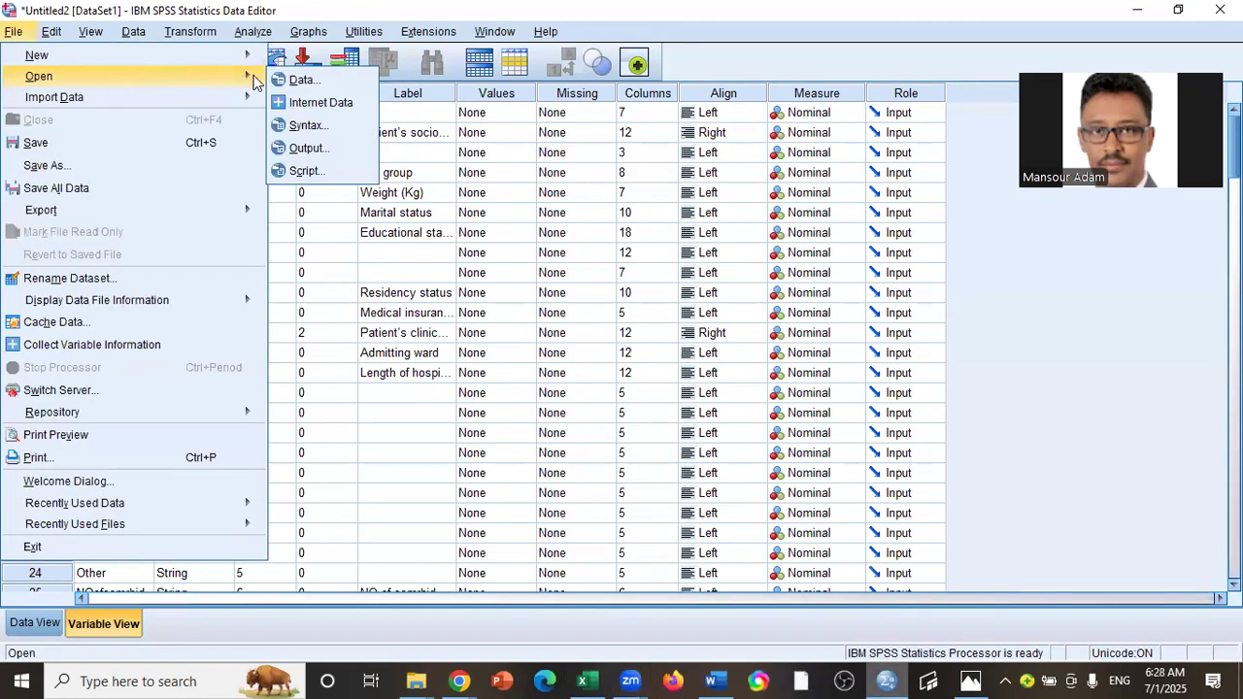
pyautogui.click(312, 88)
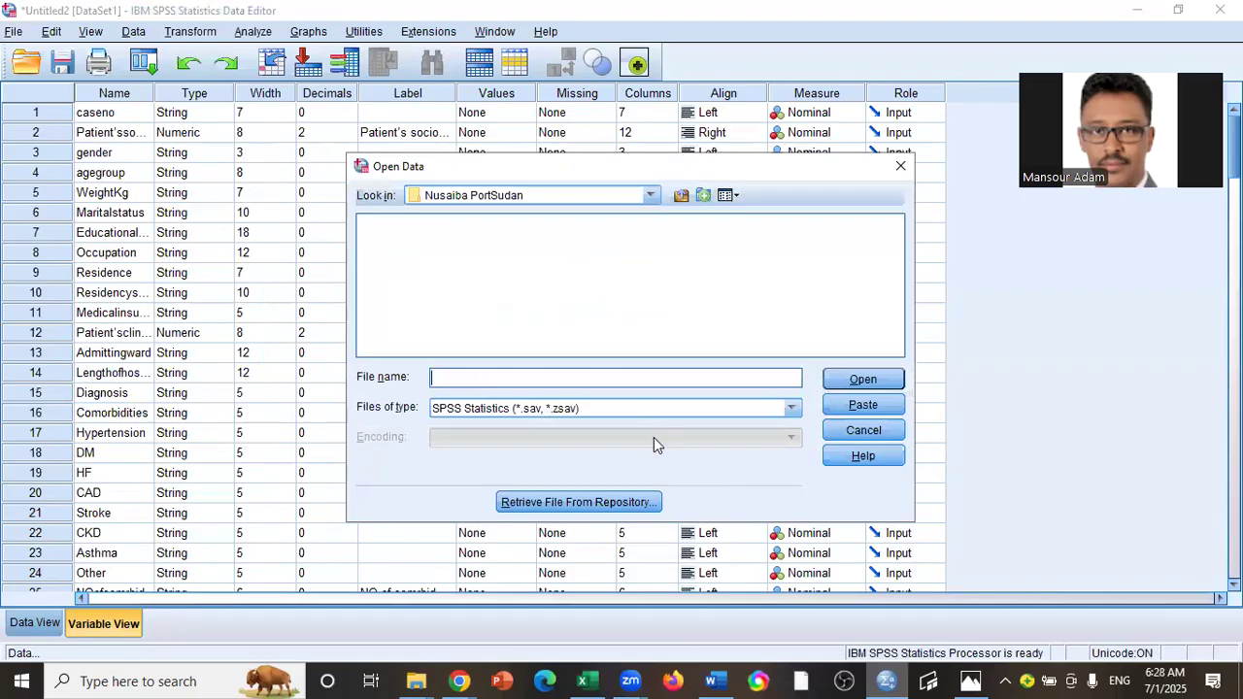
# Show Excel files in the current folder and open Data collection sheet.xlsx for import.
pyautogui.click(651, 197)
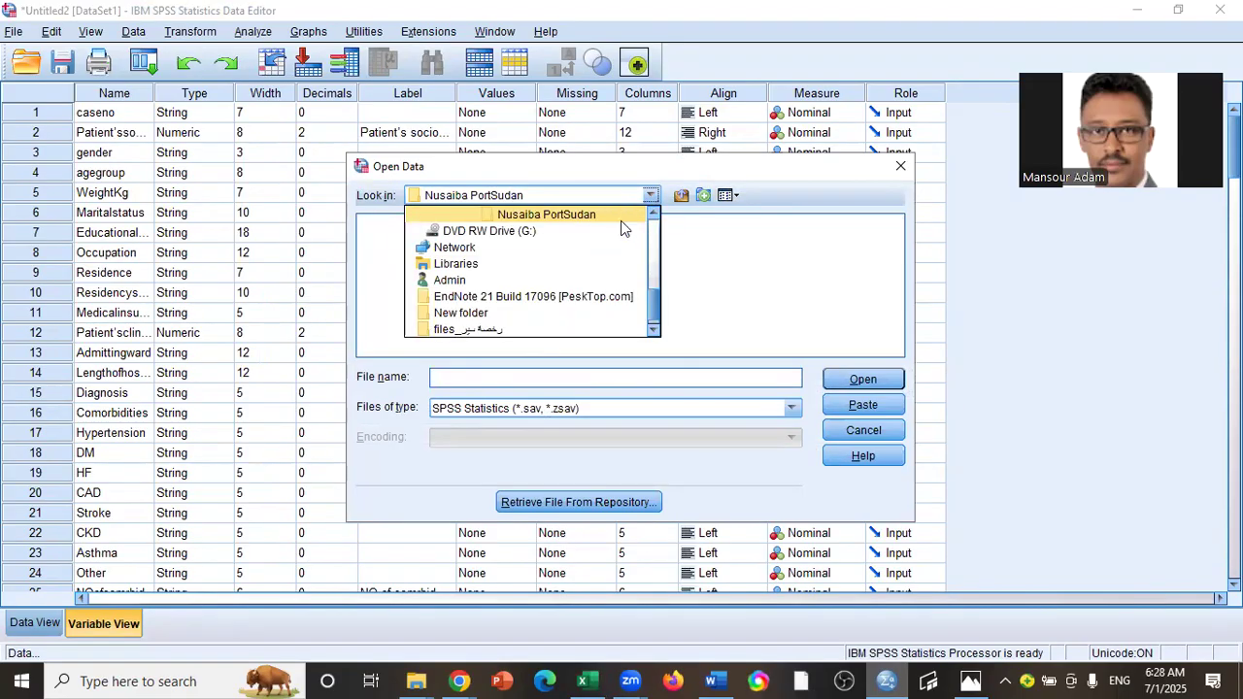
pyautogui.click(694, 247)
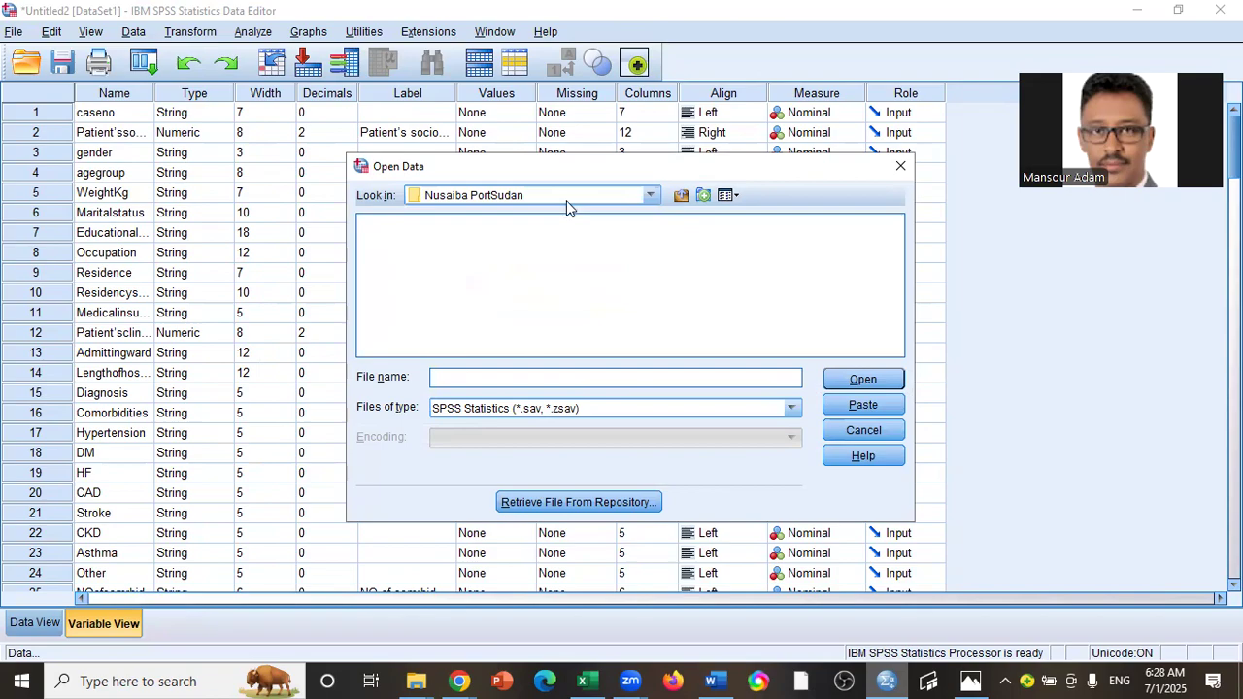
pyautogui.click(609, 408)
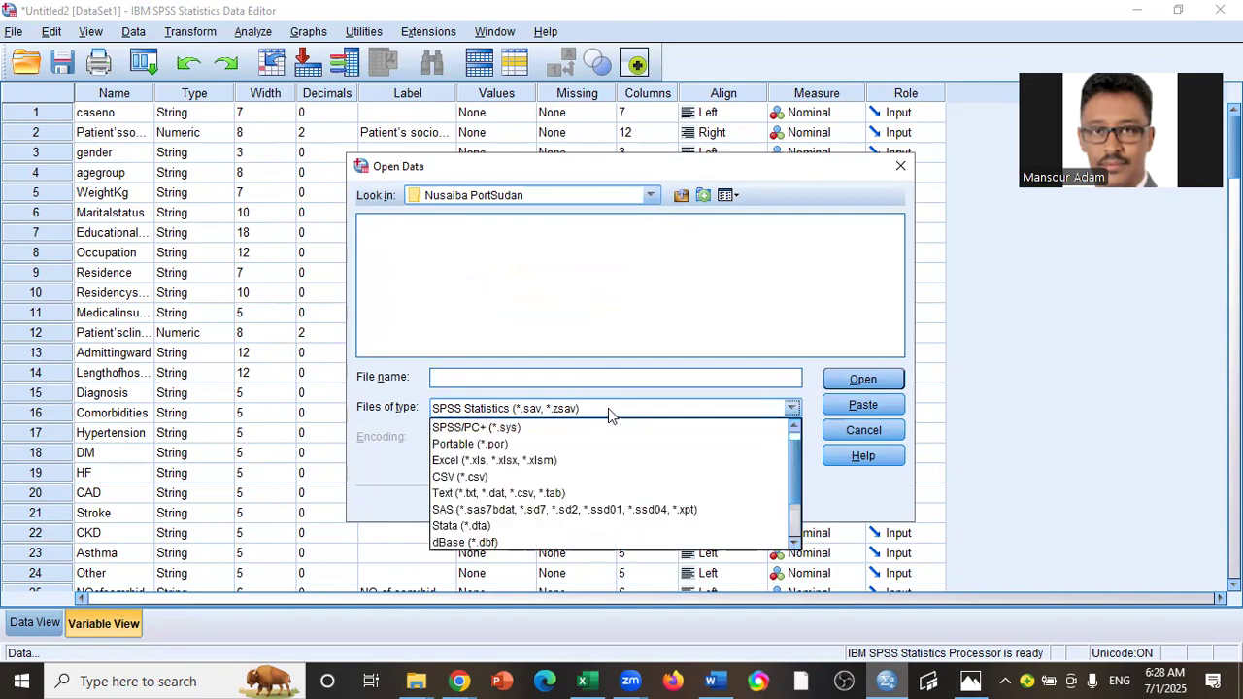
pyautogui.click(515, 460)
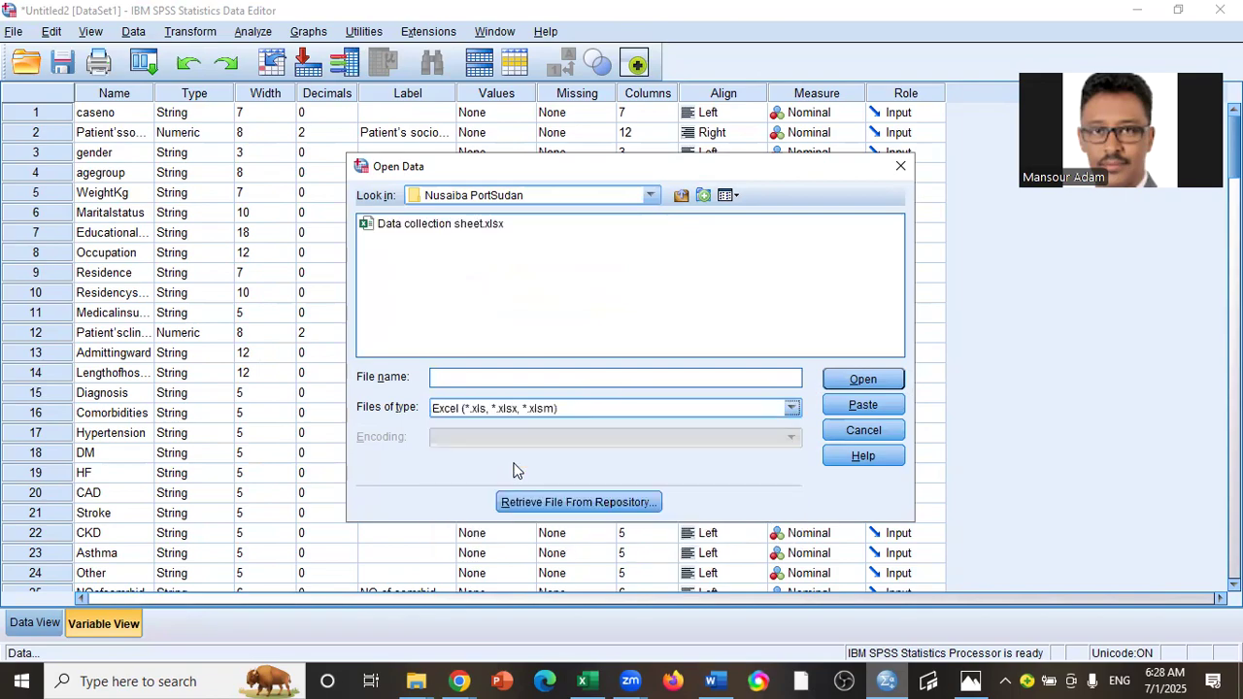
pyautogui.click(472, 225)
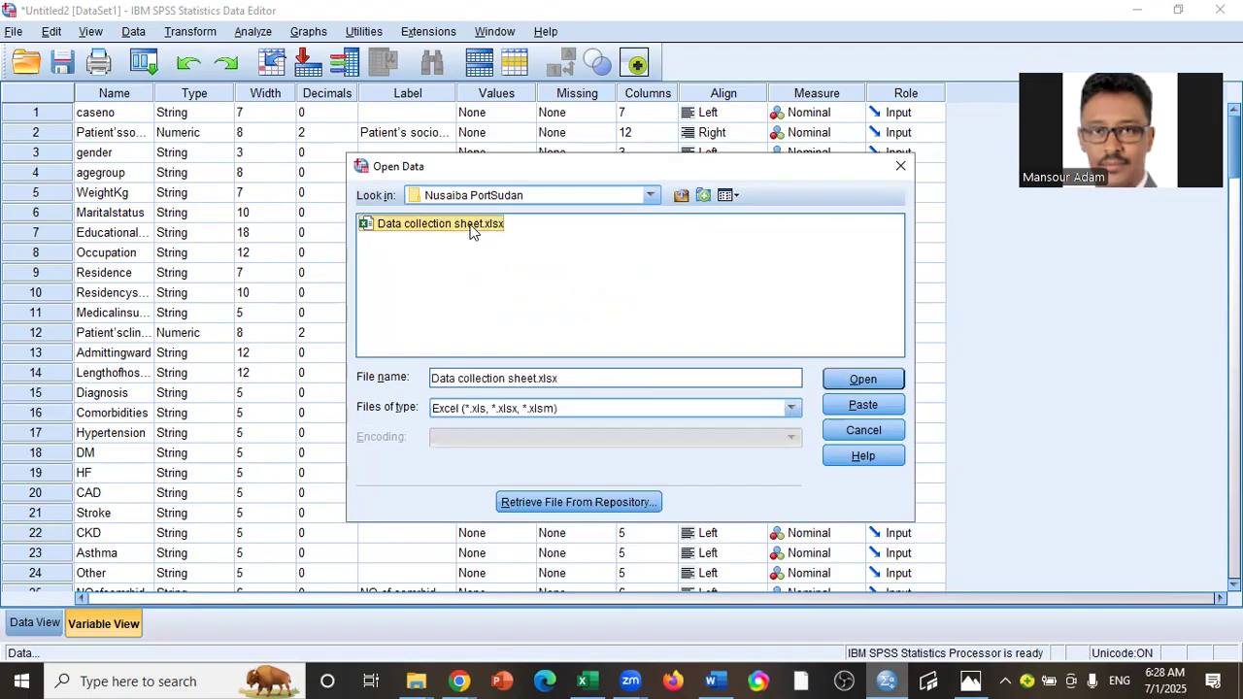
pyautogui.click(855, 384)
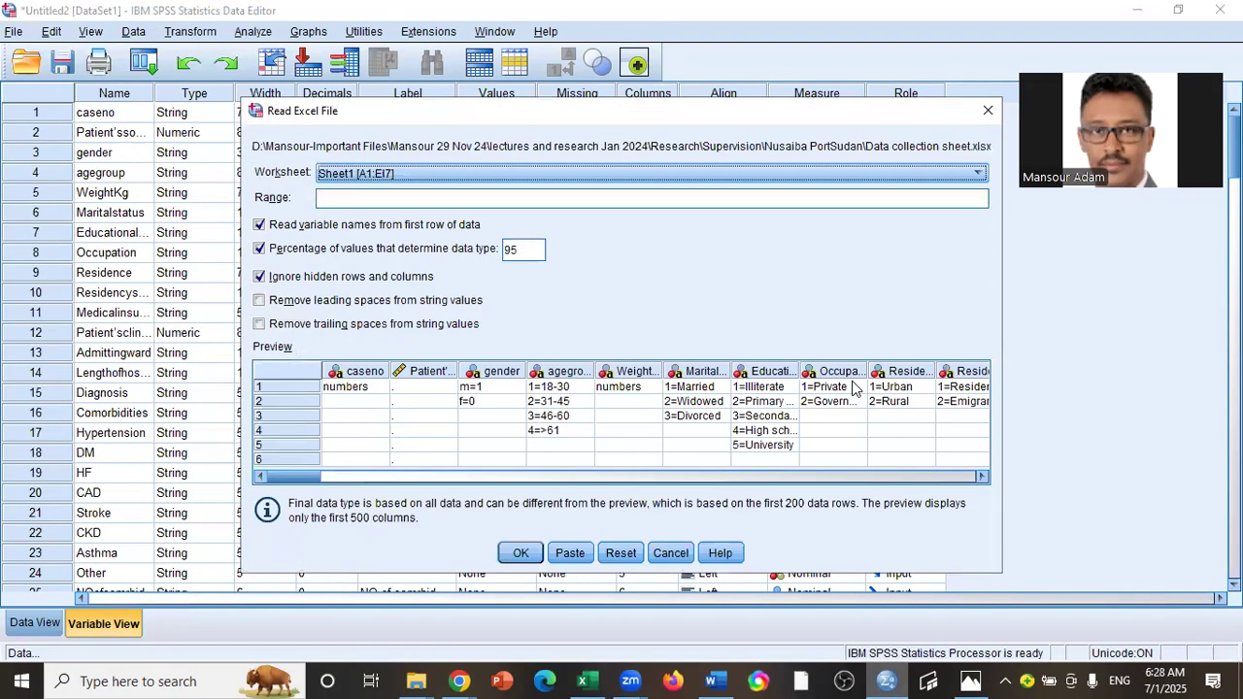
# Compare the worksheets offered for import with the sheets of the Data collection sheet workbook in Excel.
pyautogui.click(459, 175)
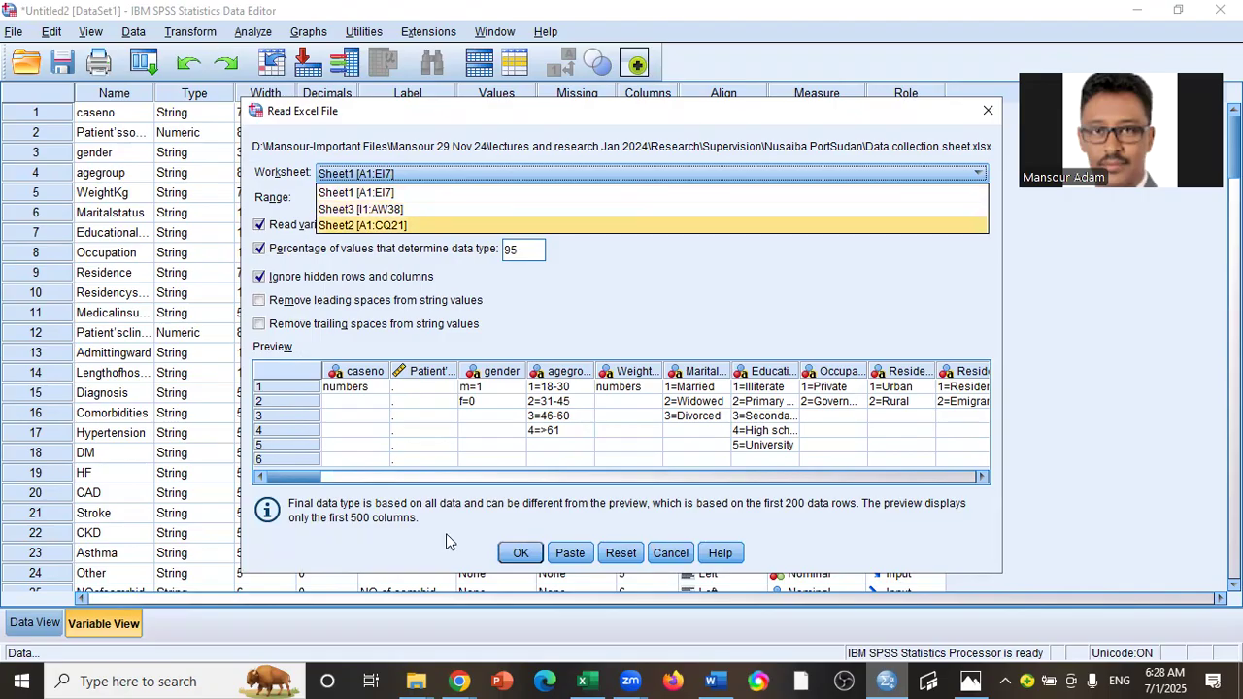
pyautogui.click(584, 681)
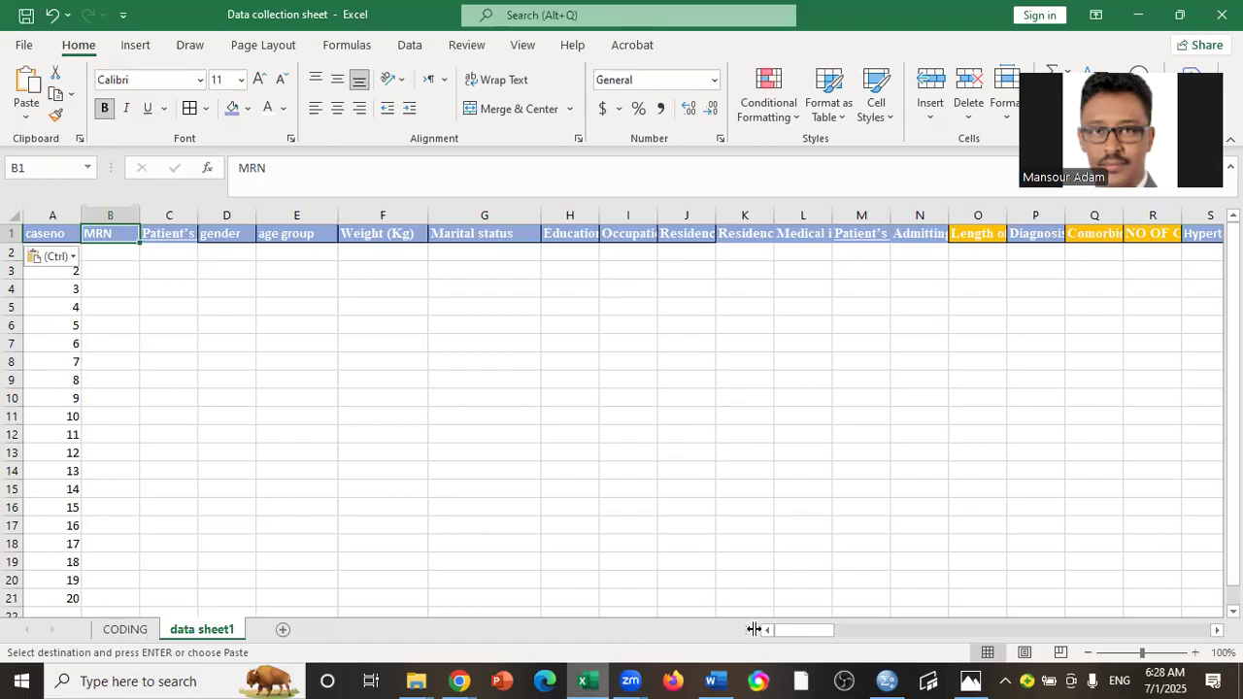
pyautogui.moveTo(1081, 633)
pyautogui.mouseDown()
pyautogui.moveTo(1180, 630)
pyautogui.moveTo(1124, 603)
pyautogui.moveTo(1068, 622)
pyautogui.mouseUp()
pyautogui.hotkey('ctrl', 'v')
pyautogui.click(888, 681)
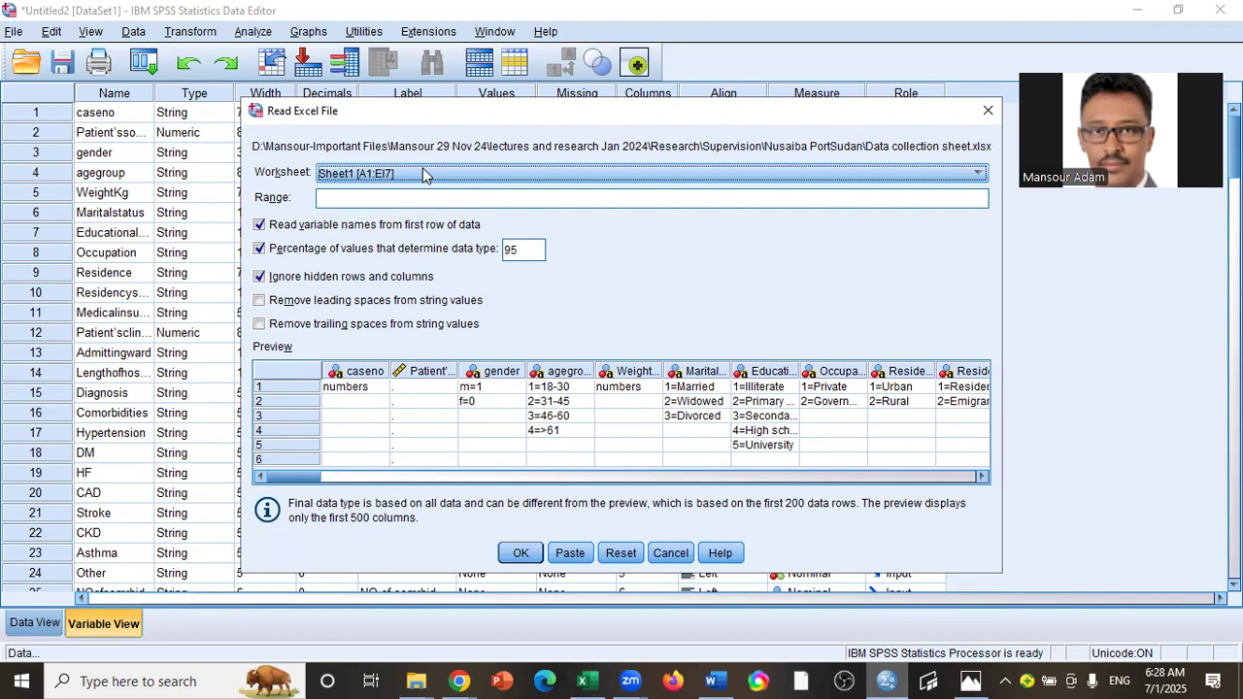
# Import worksheet Sheet3 [I1:AW38] into SPSS, reading variable names from the first row, and bring up the new dataset.
pyautogui.click(424, 173)
pyautogui.click(419, 208)
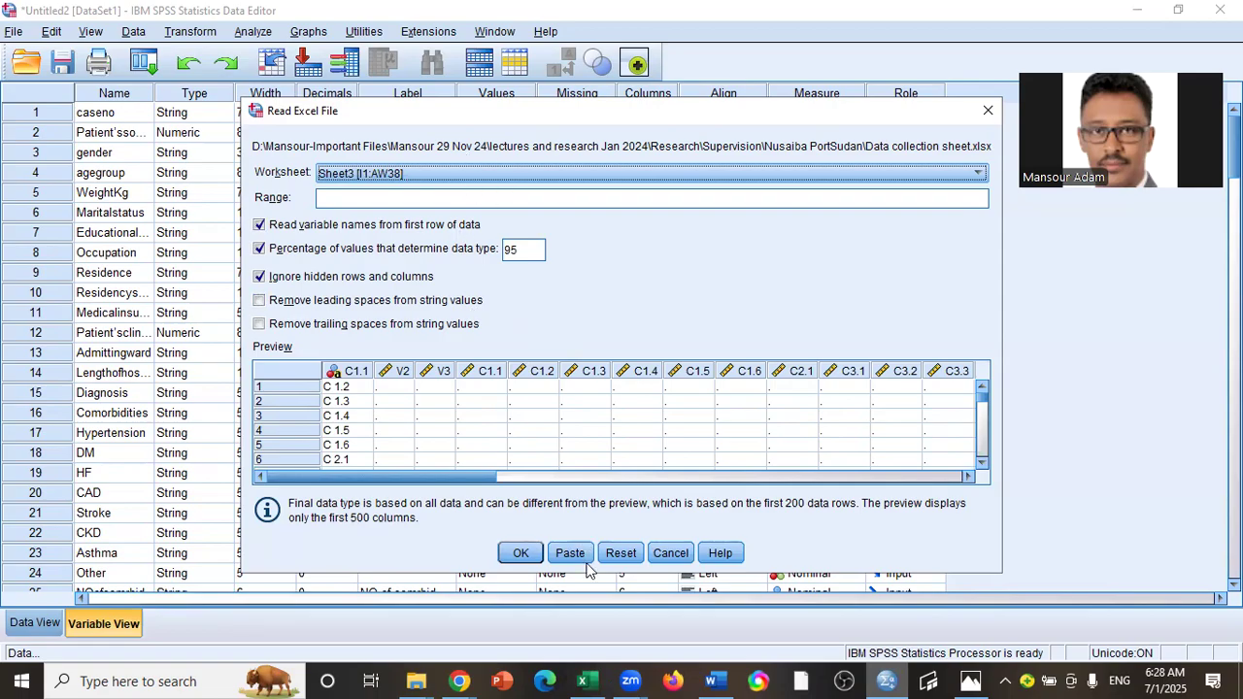
pyautogui.click(521, 553)
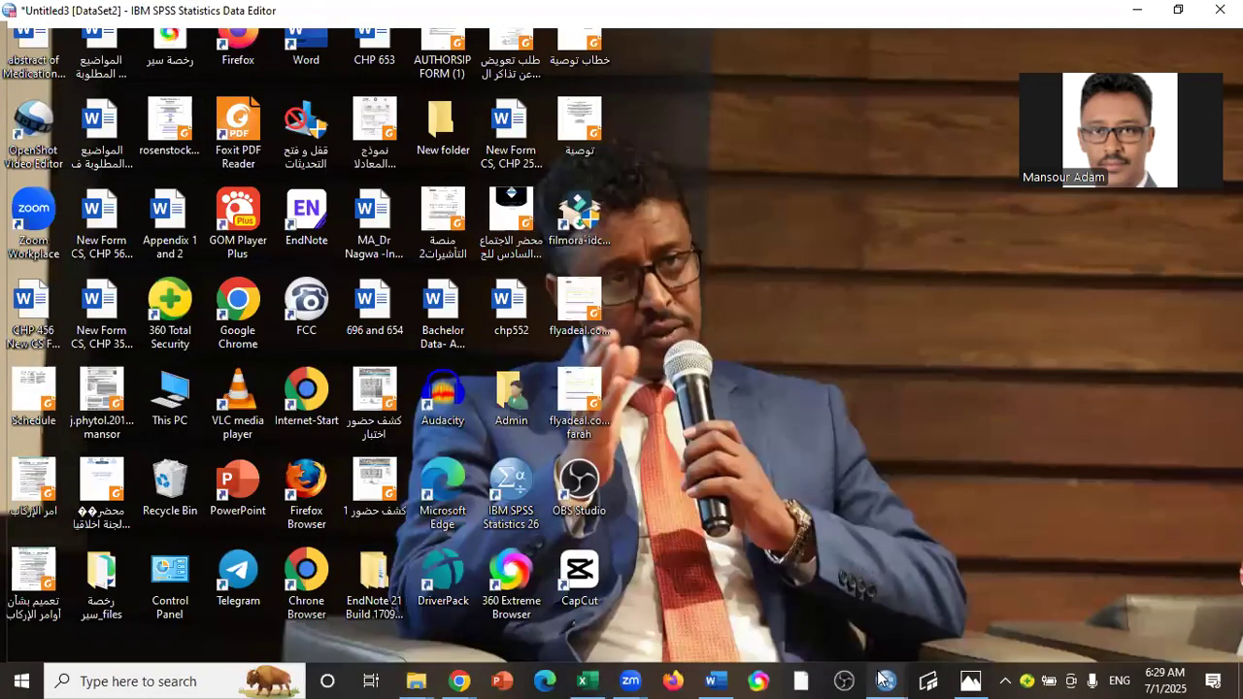
pyautogui.click(886, 680)
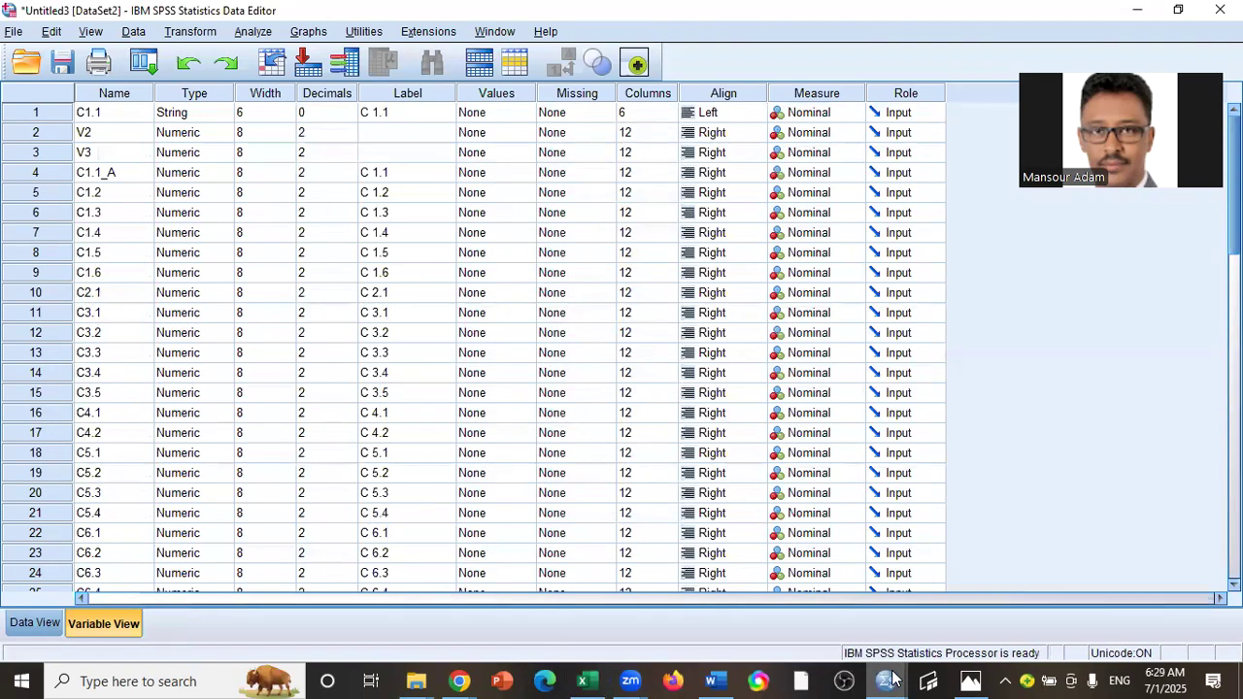
# Examine the imported dataset's cases in Data View and its variable definitions in Variable View.
pyautogui.moveTo(888, 680)
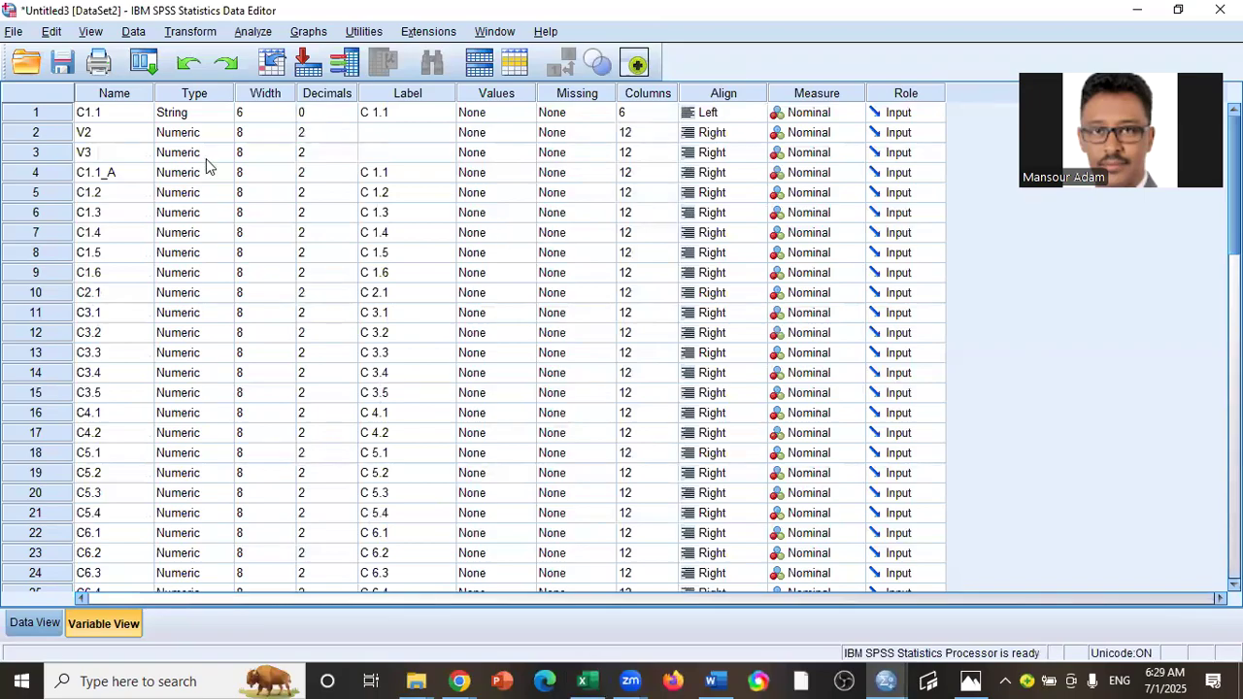
pyautogui.click(44, 621)
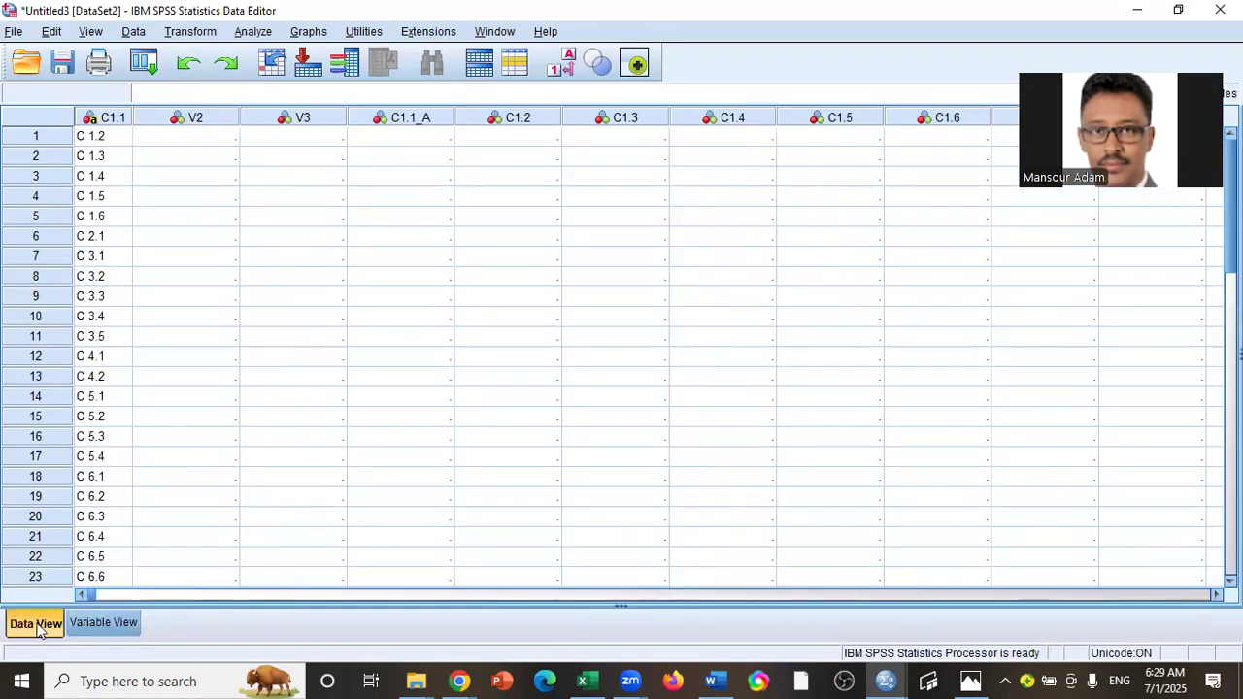
pyautogui.click(106, 624)
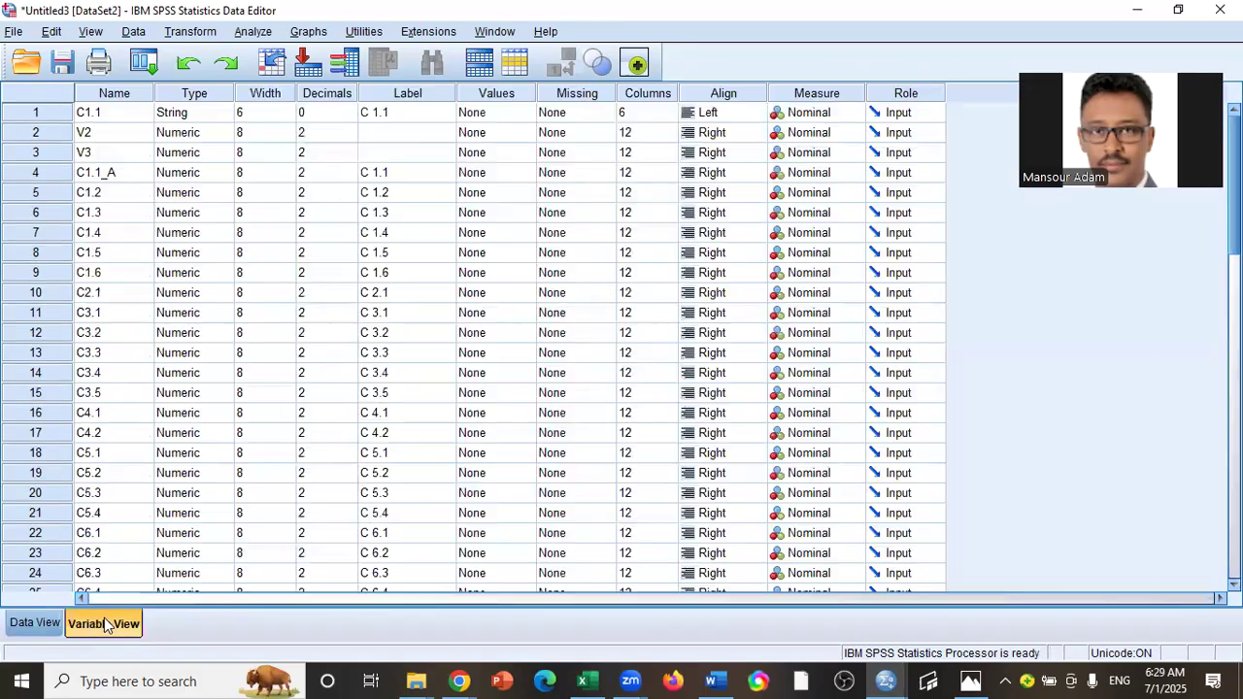
pyautogui.click(109, 120)
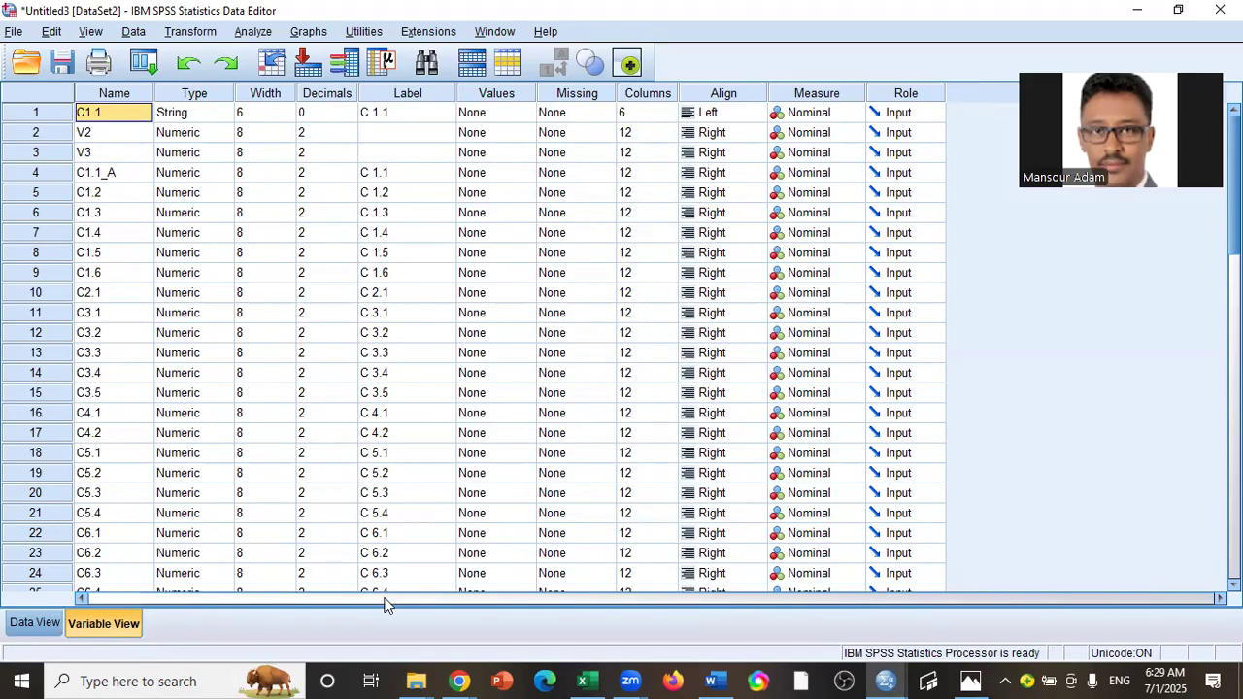
pyautogui.moveTo(1234, 184)
pyautogui.mouseDown()
pyautogui.moveTo(1234, 395)
pyautogui.moveTo(1235, 185)
pyautogui.mouseUp()
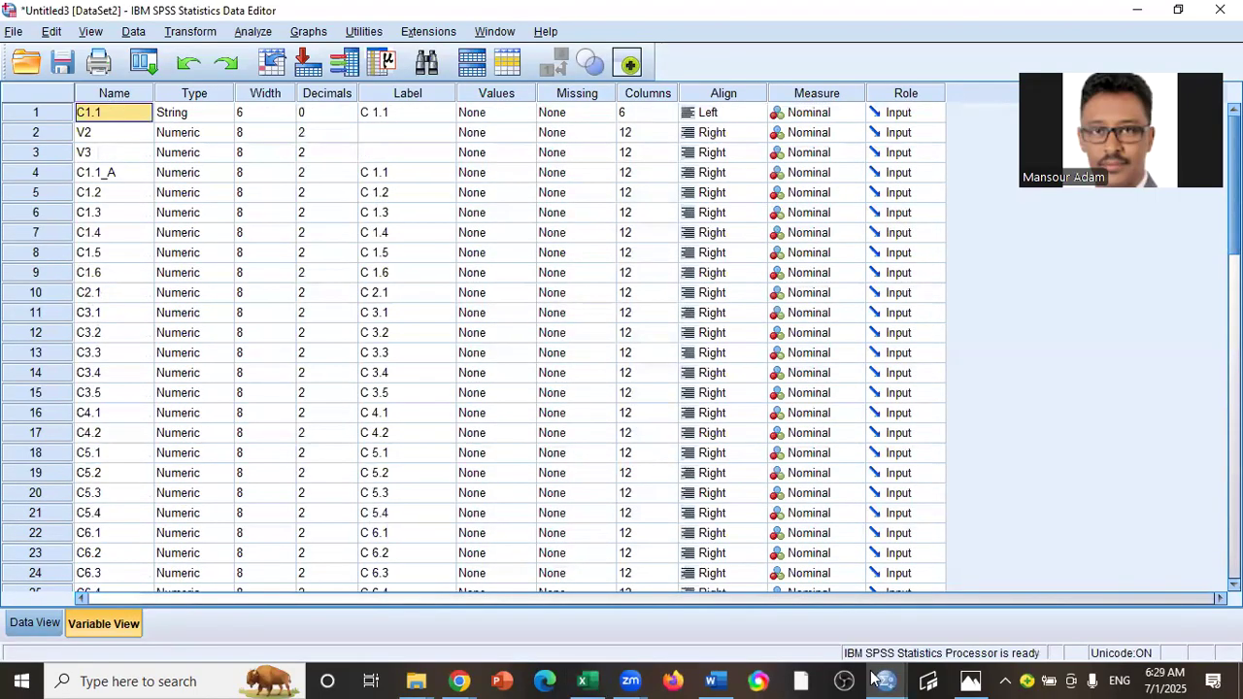
# Switch back to Excel, return to the first columns of data sheet1, and save the Data collection sheet workbook.
pyautogui.click(583, 680)
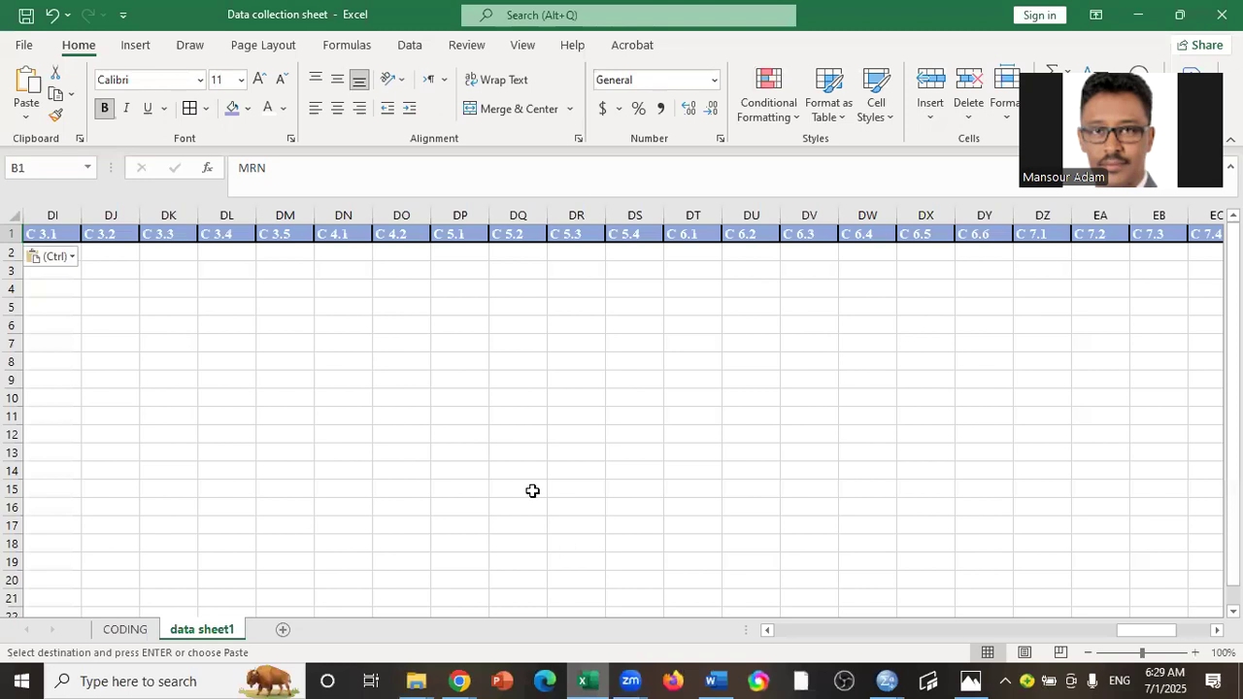
pyautogui.moveTo(1129, 629); pyautogui.dragTo(794, 629)
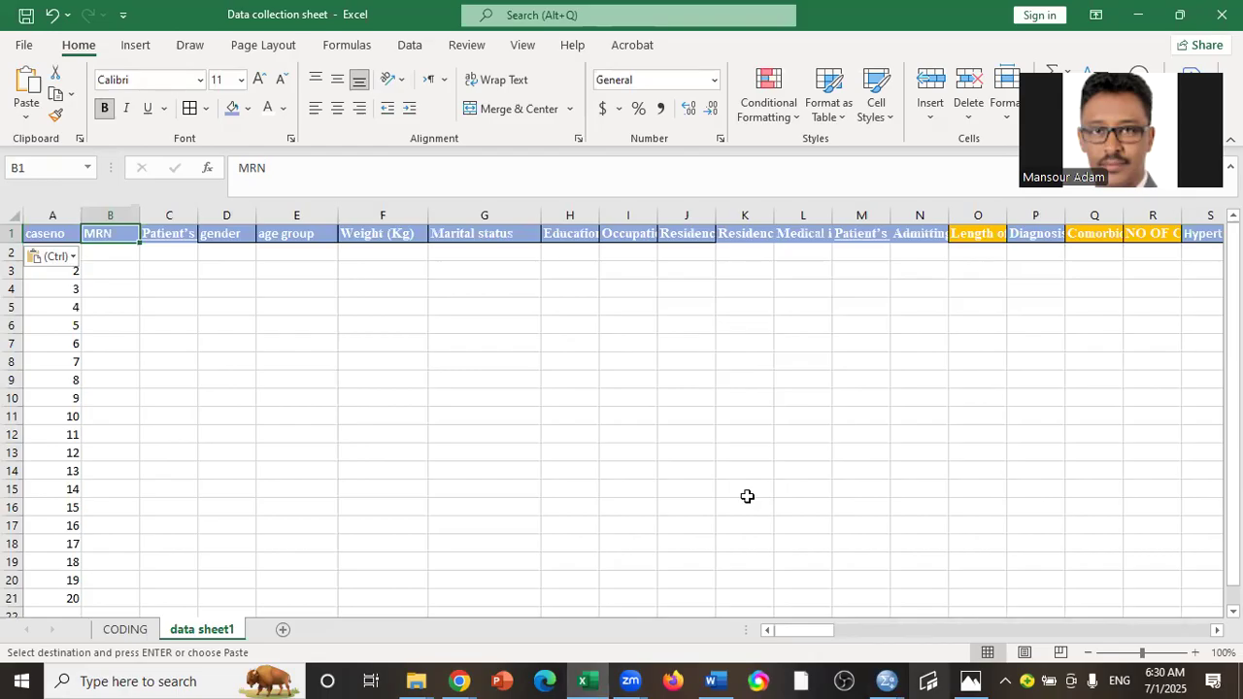
pyautogui.click(26, 15)
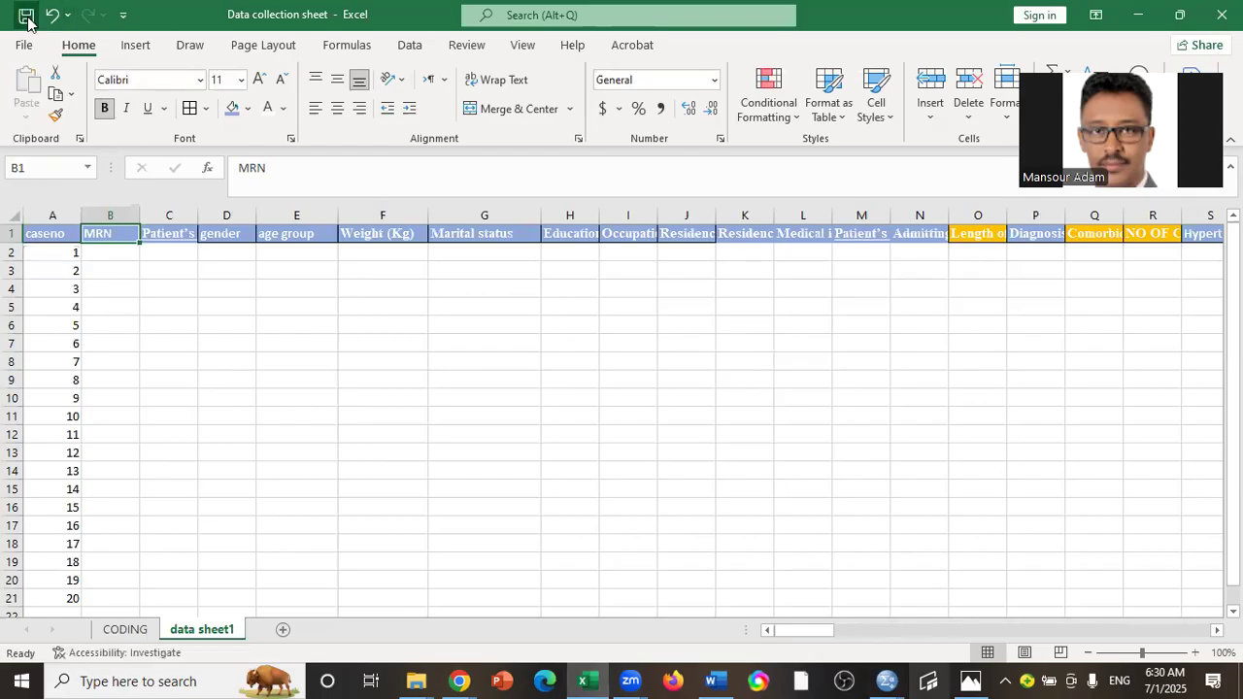